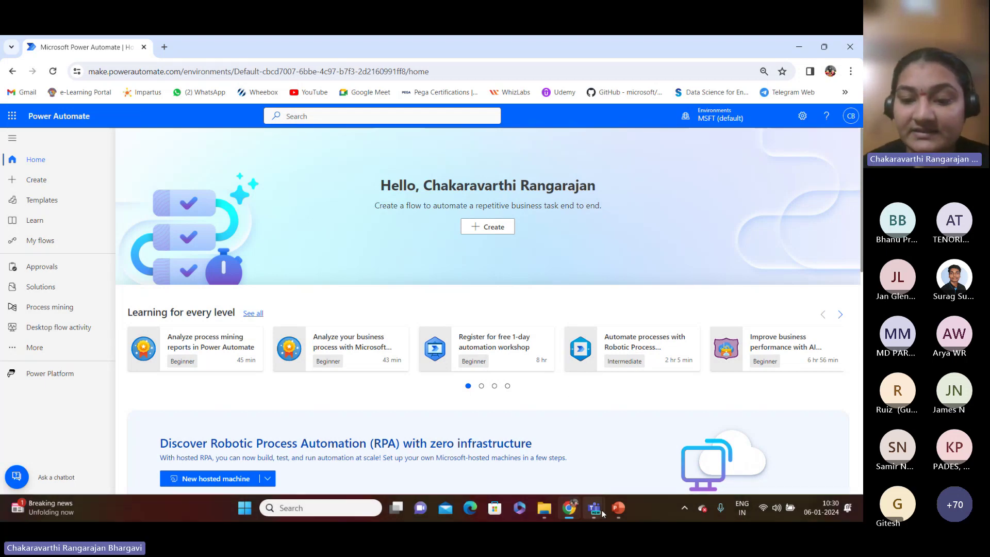
- Check the meeting chat in the Microsoft Teams window and return to Power Automate in the browser
mouse_move(598, 510)
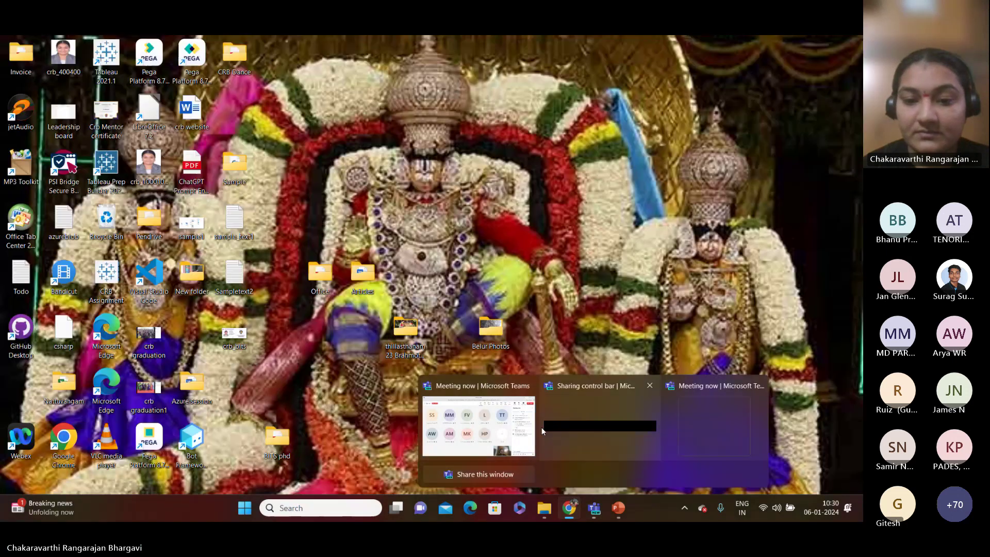
click(514, 435)
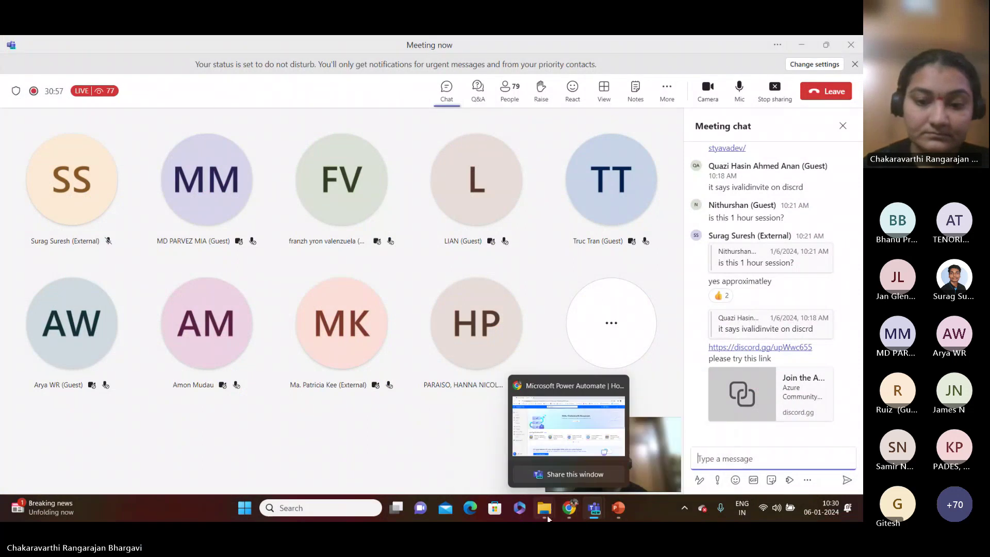
click(570, 511)
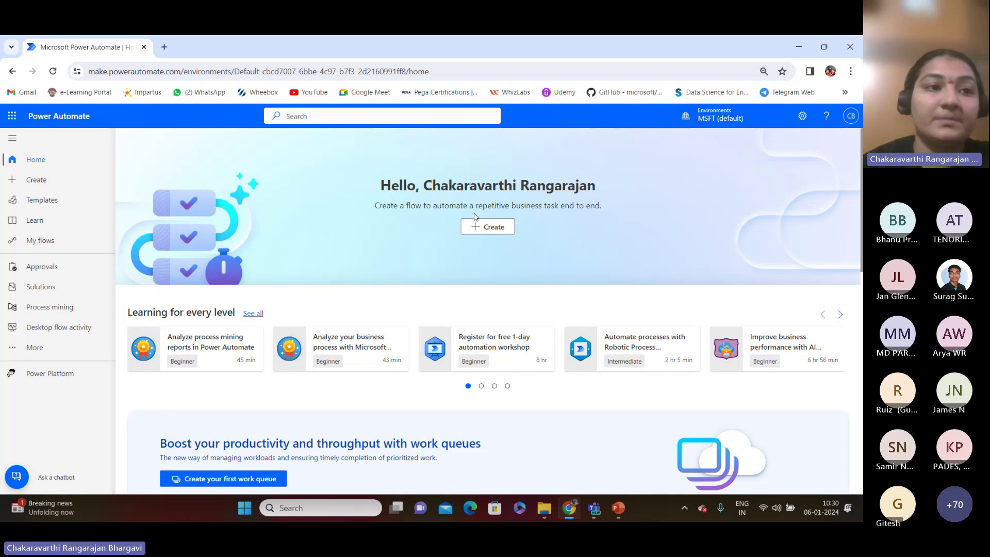
- Switch to the Team1 environment and go back to the MSFT (default) environment
click(736, 124)
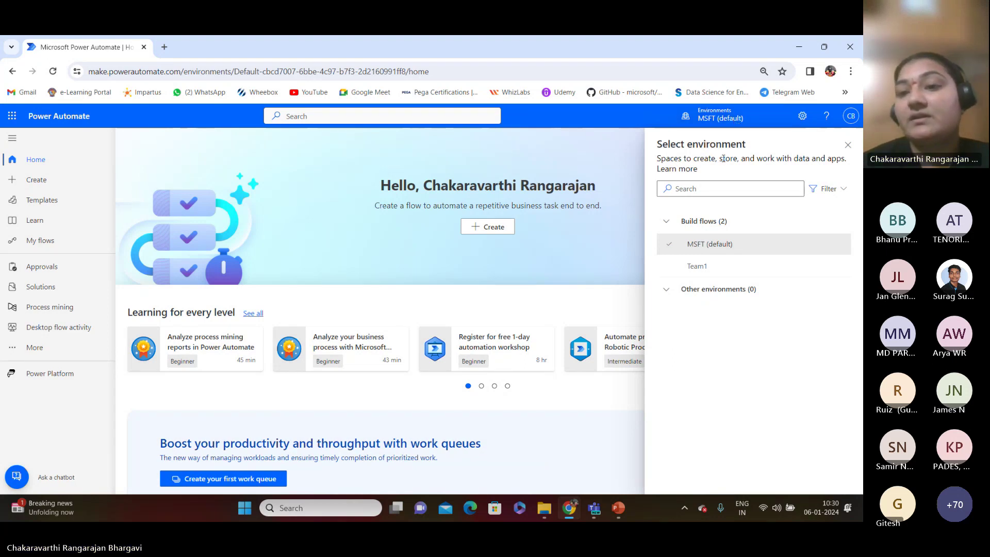
click(691, 267)
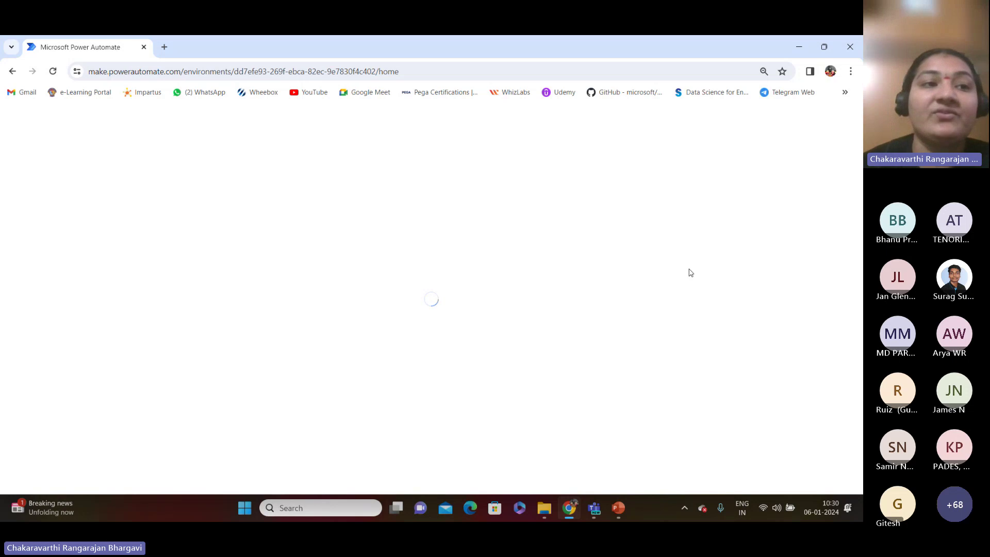
click(12, 71)
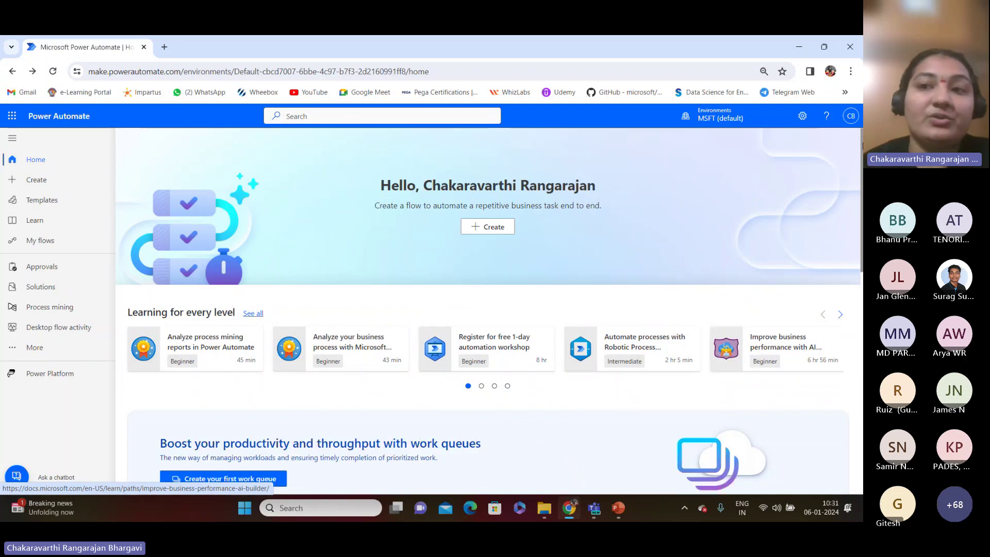
- View the signed-in account's details and the list of available environments
click(848, 120)
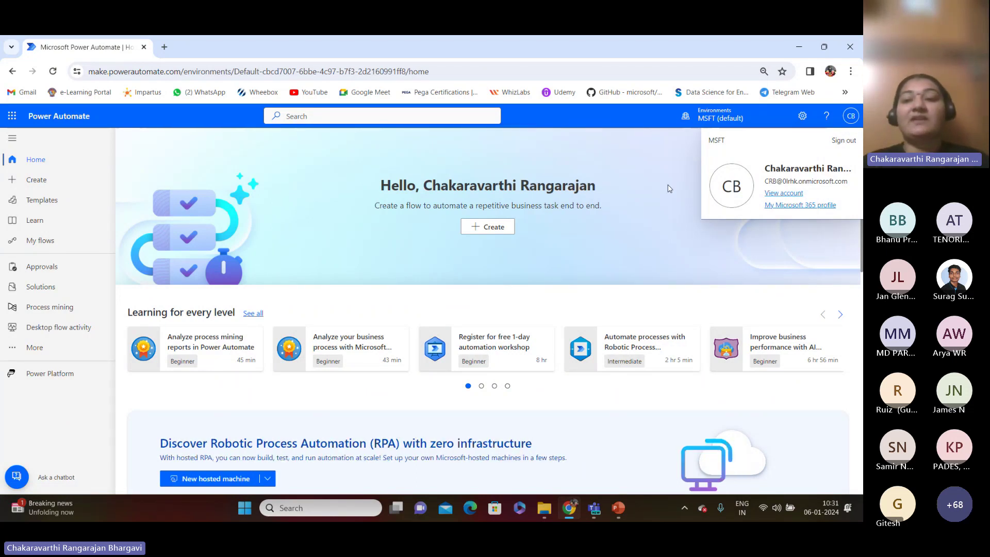
click(677, 232)
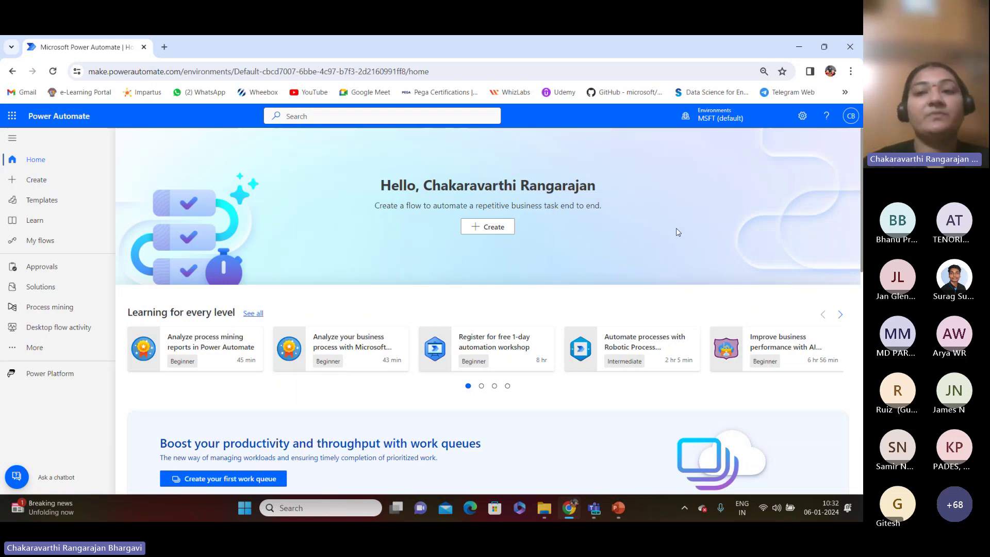
click(729, 123)
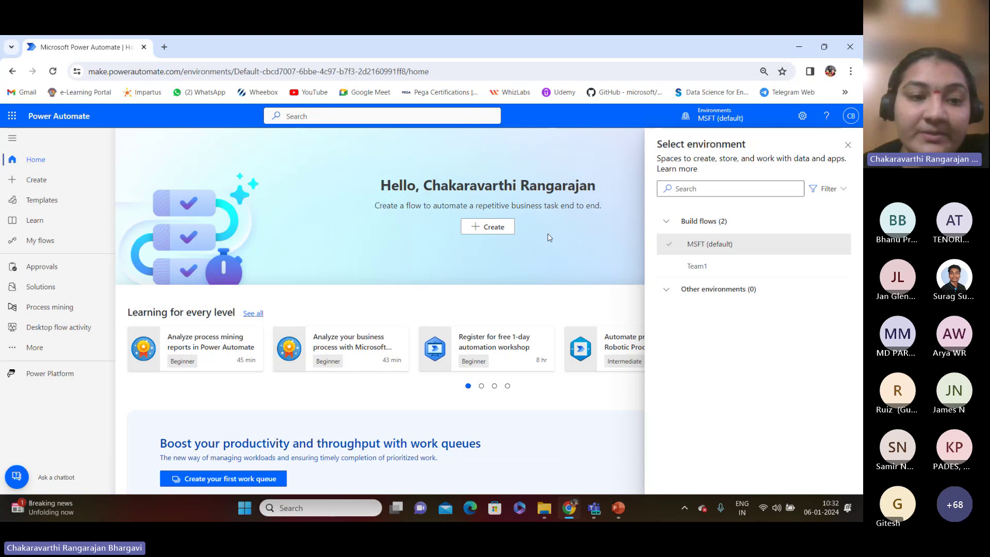
- Open the AI hub and close the environment selection
click(51, 356)
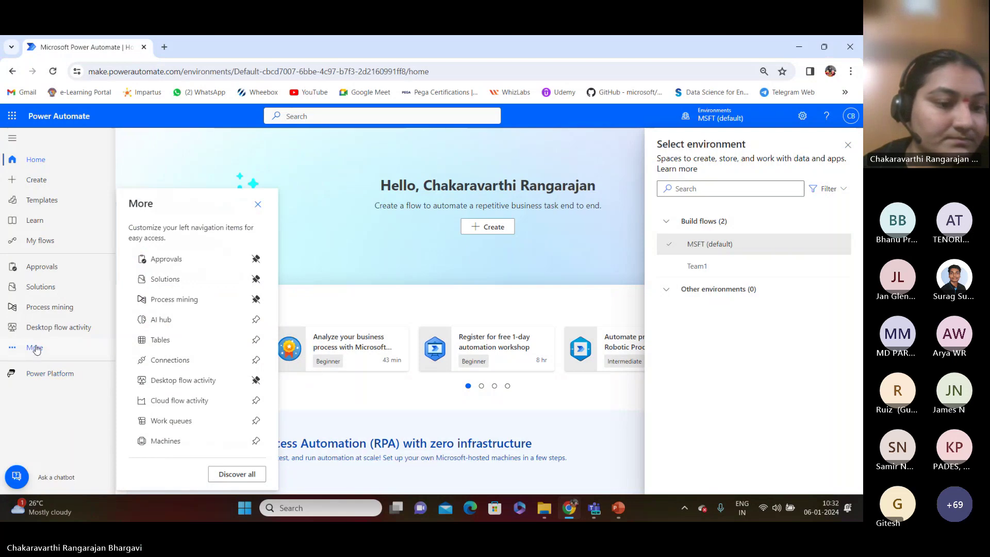
click(171, 327)
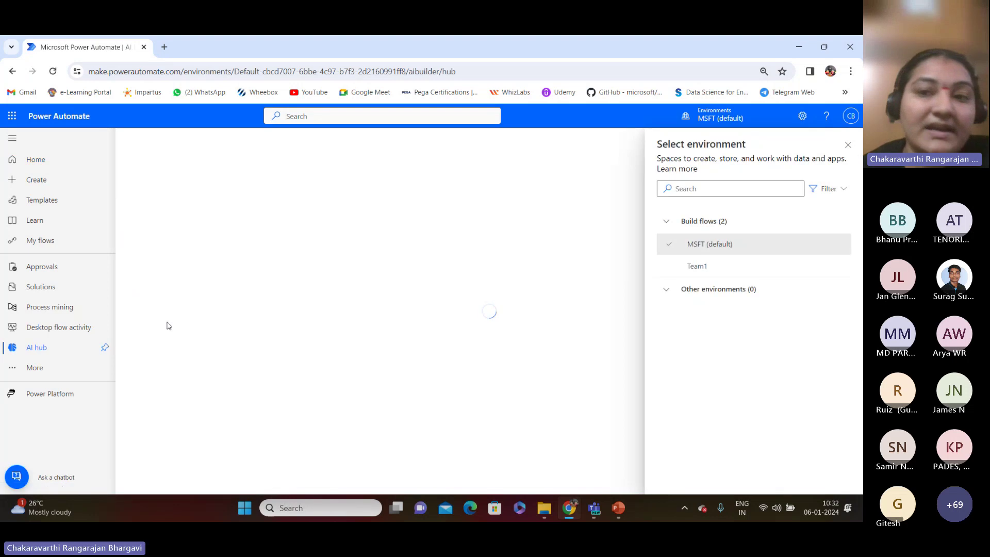
click(850, 147)
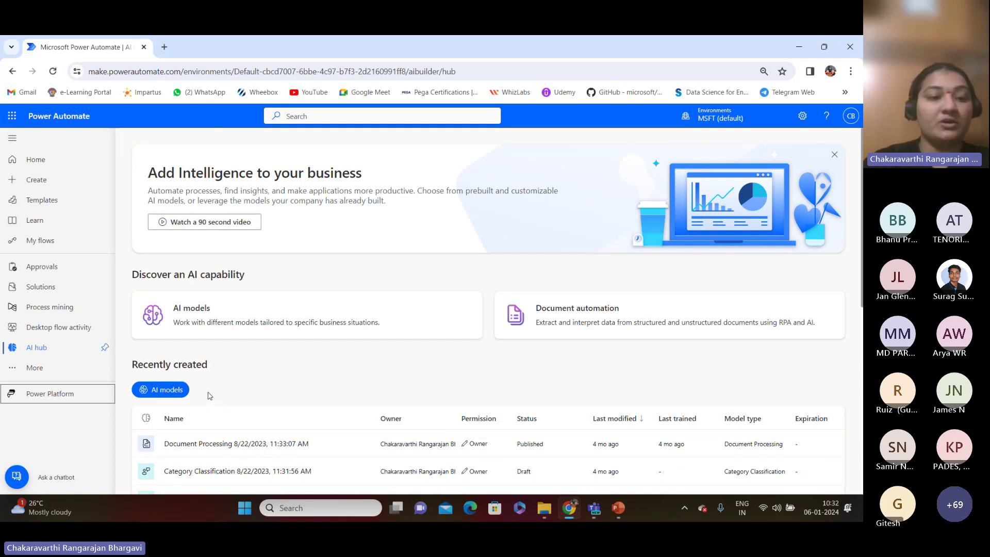
- Collapse the AI hub's introductory banner and open the full AI models page
click(163, 394)
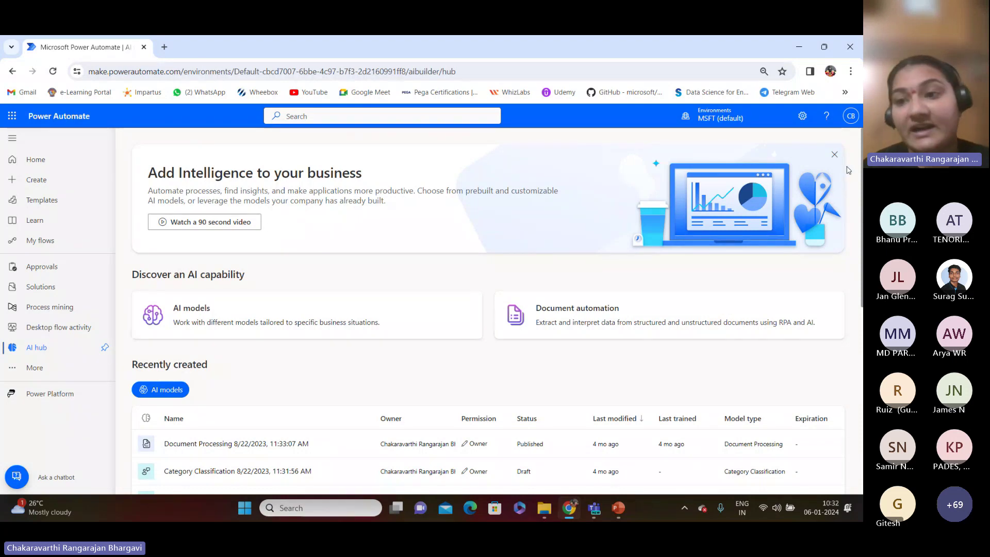
click(835, 156)
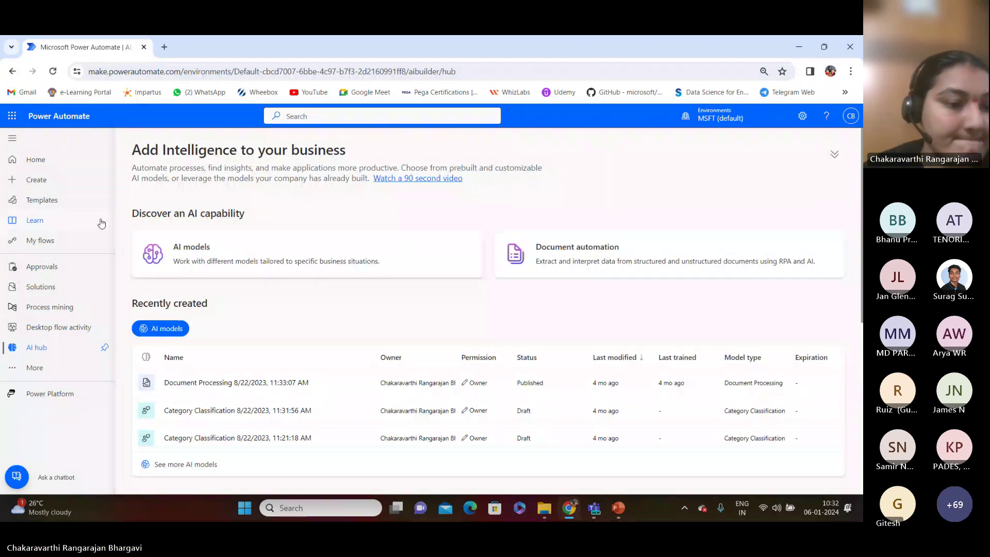
click(172, 465)
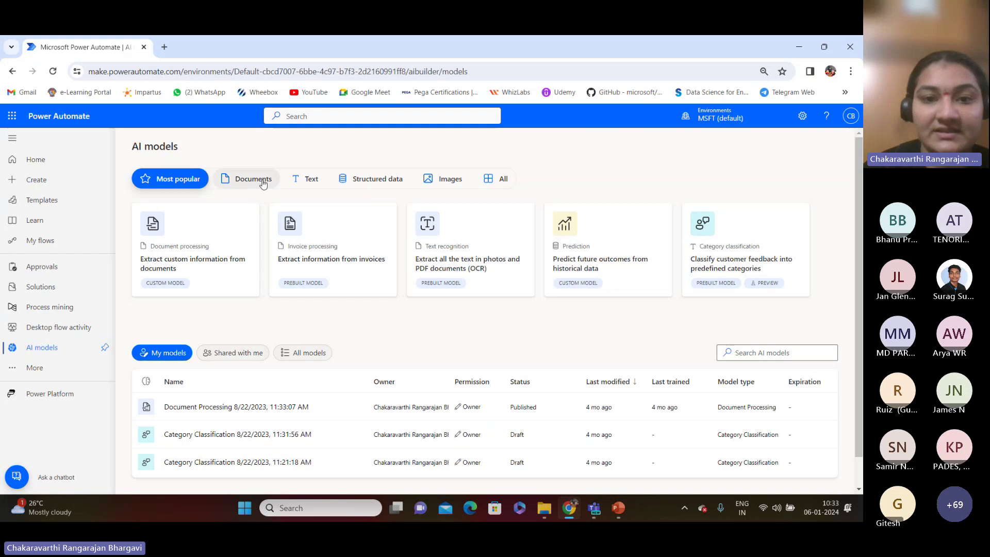
- Browse the available AI models by category: Documents, Text, Structured data, Images and All
click(228, 186)
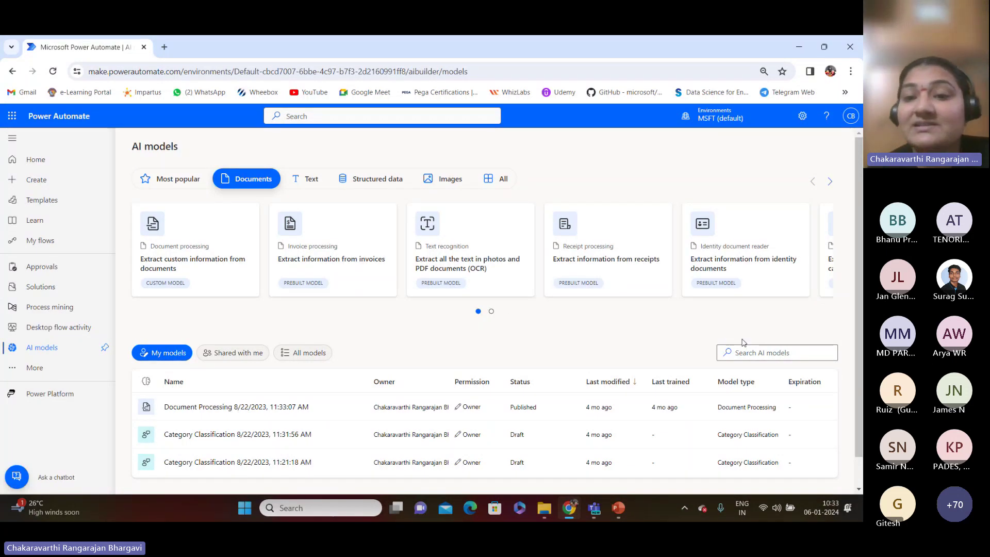
click(830, 181)
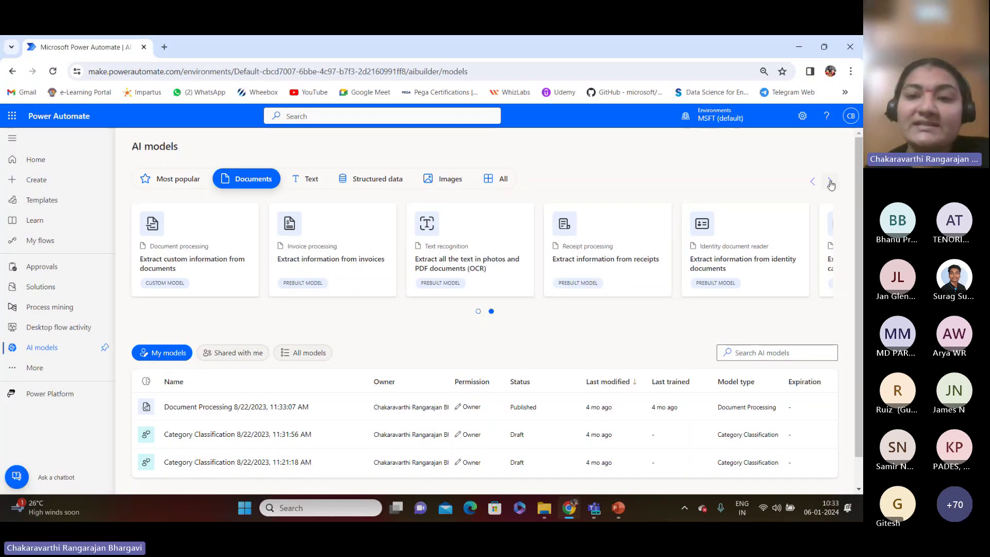
click(316, 182)
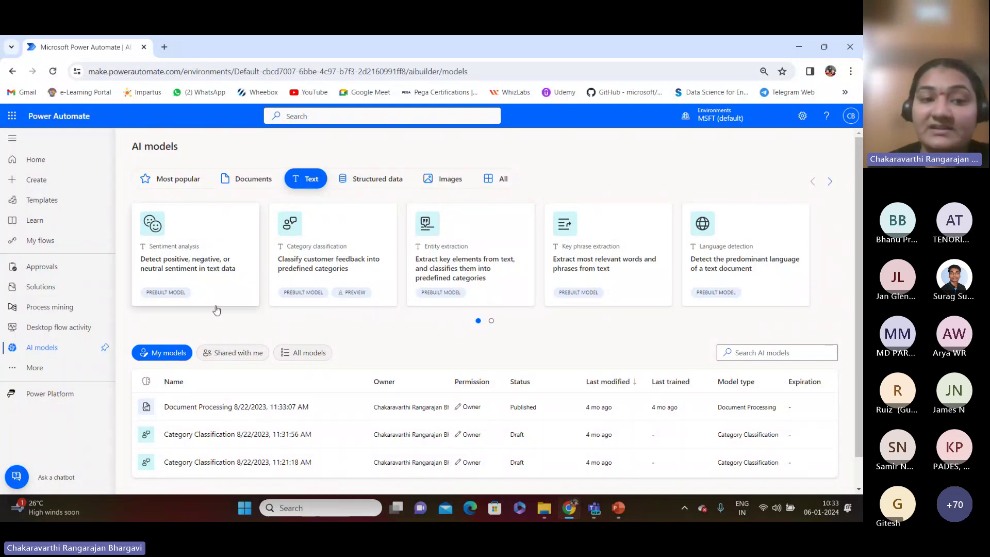
click(389, 187)
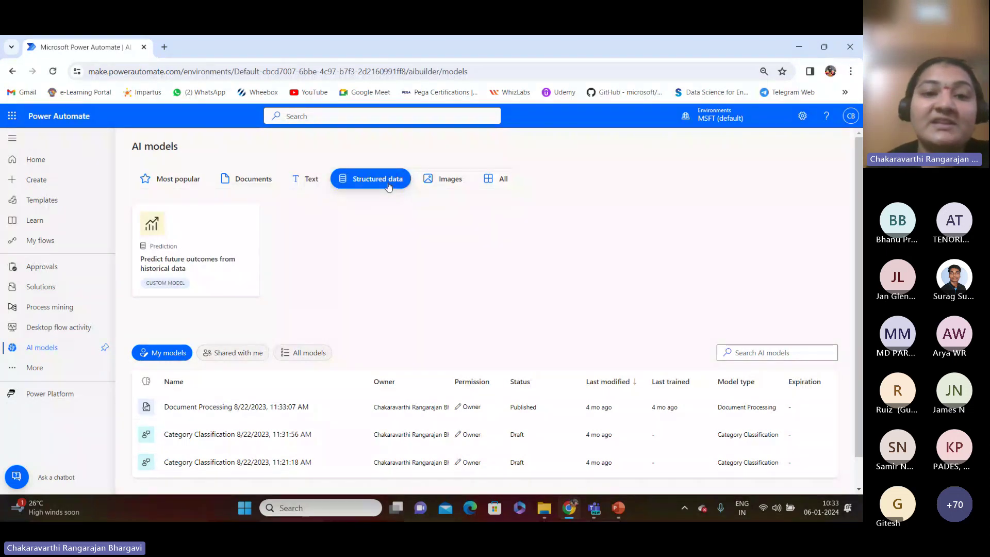
click(423, 186)
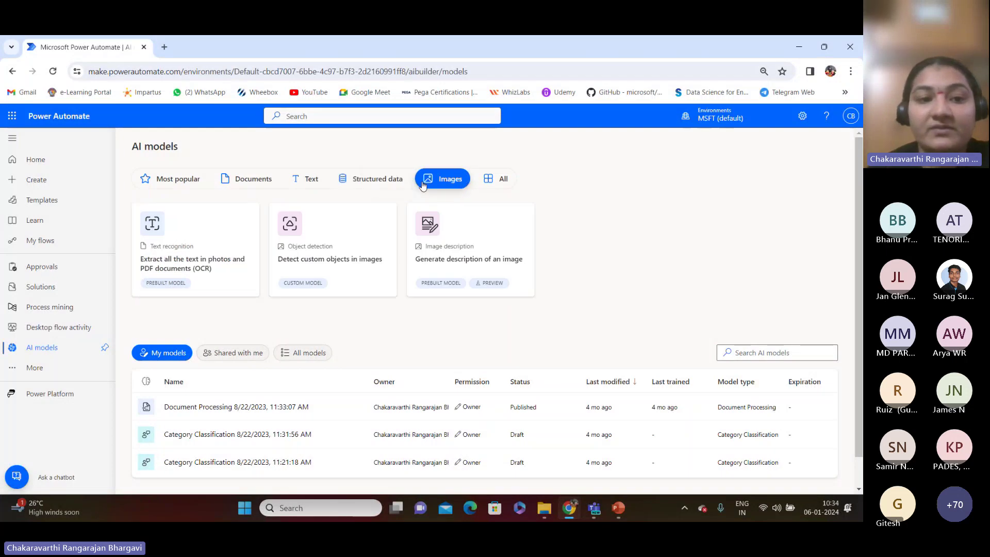
click(504, 180)
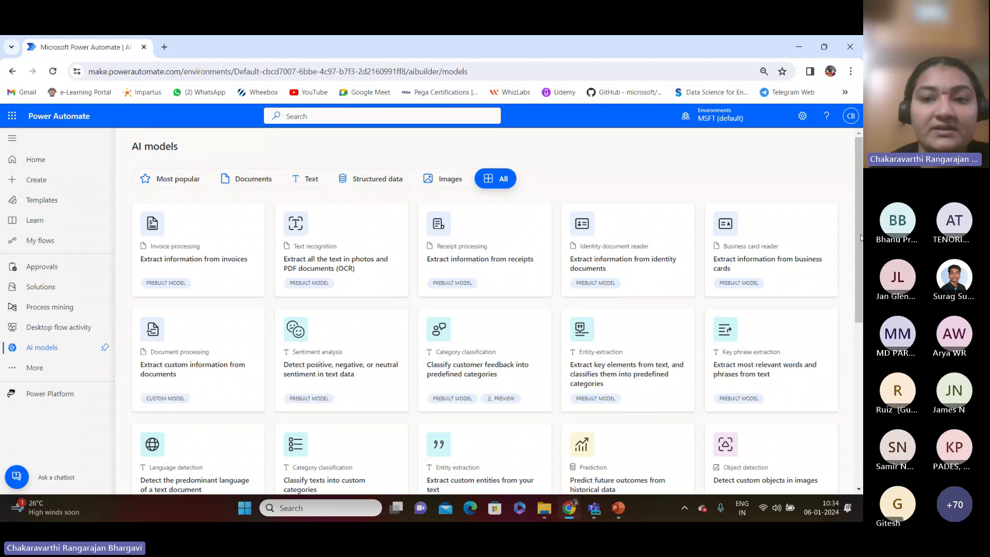
mouse_move(860, 237)
mouse_down()
mouse_move(860, 333)
mouse_move(856, 233)
mouse_up()
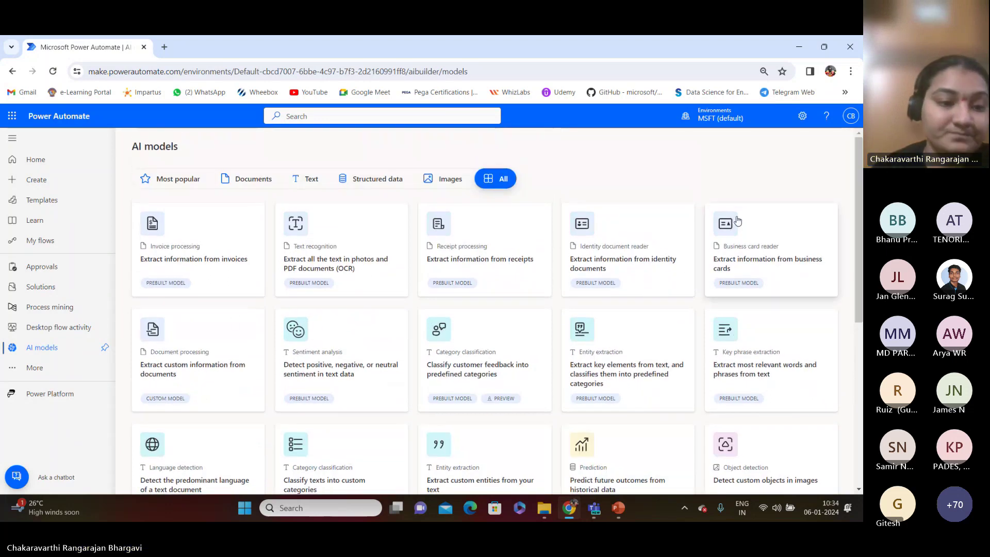
- Open the prebuilt Sentiment analysis model from the Text category and review its input language options, keeping English
click(303, 181)
click(186, 246)
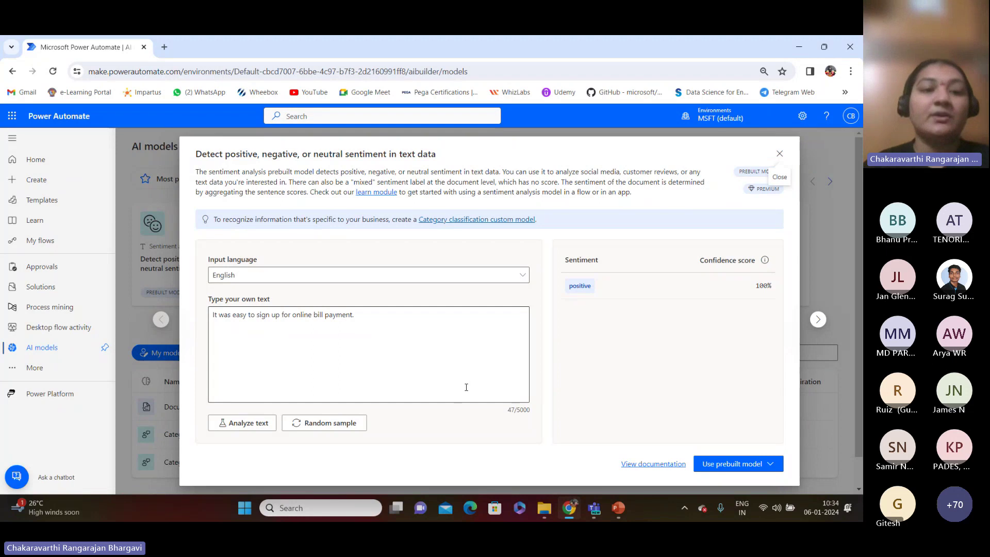
click(410, 274)
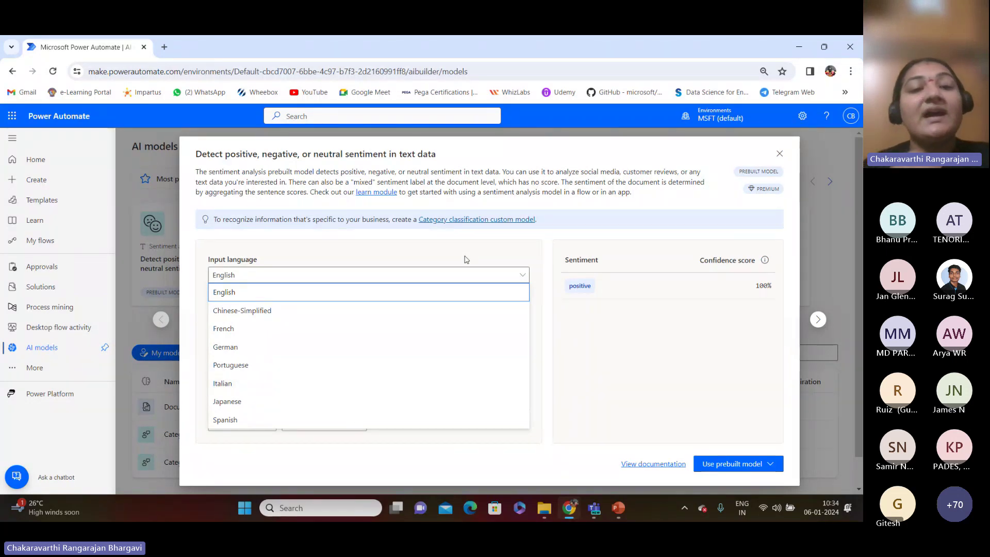
click(440, 273)
- Replace the sample text with "I cut my hand and blood was flowing" and analyze its sentiment
click(314, 349)
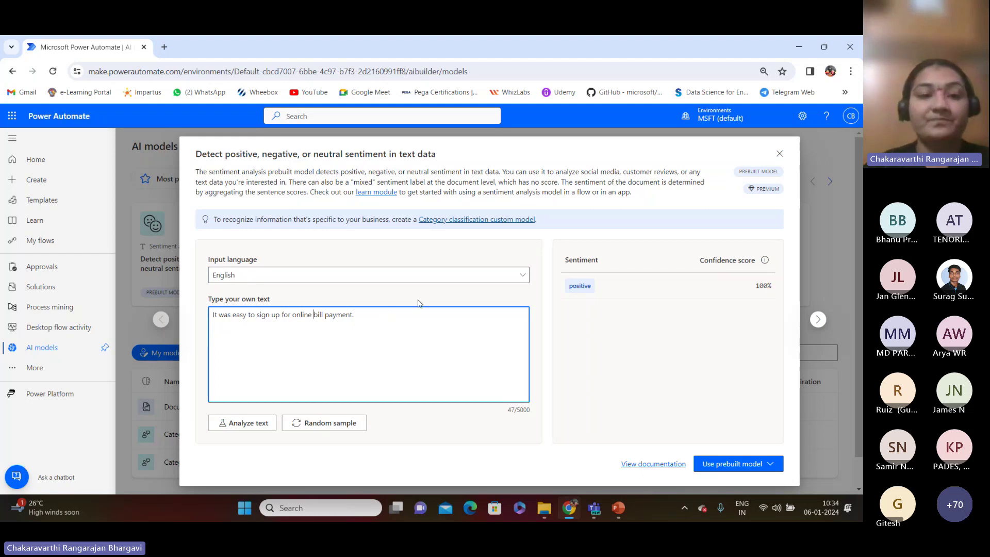
drag(382, 315, 115, 300)
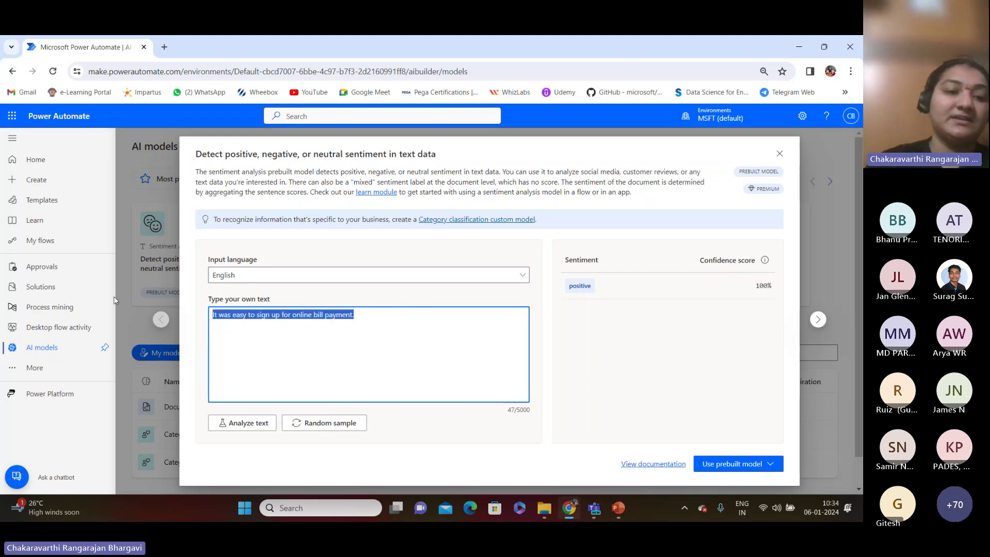
key(BackSpace)
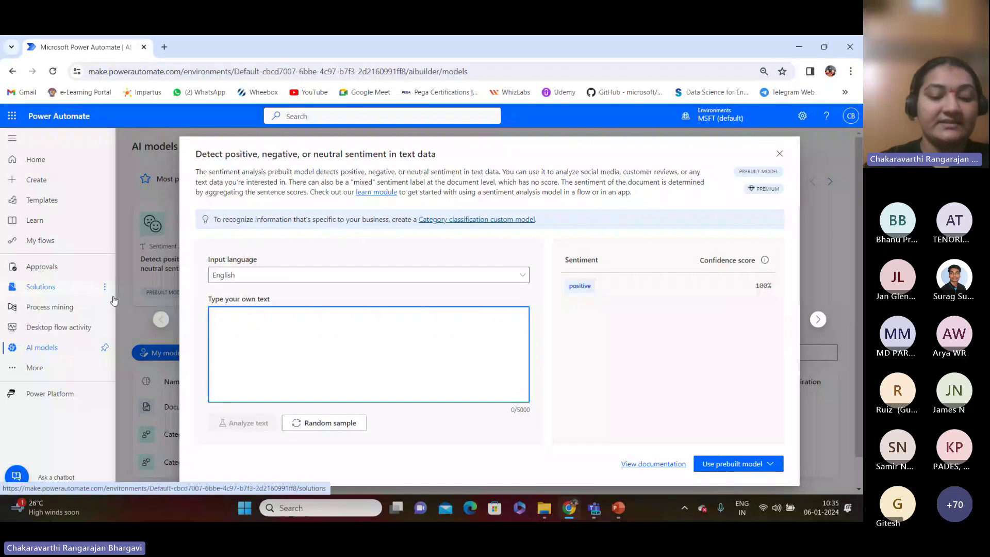
text(I c)
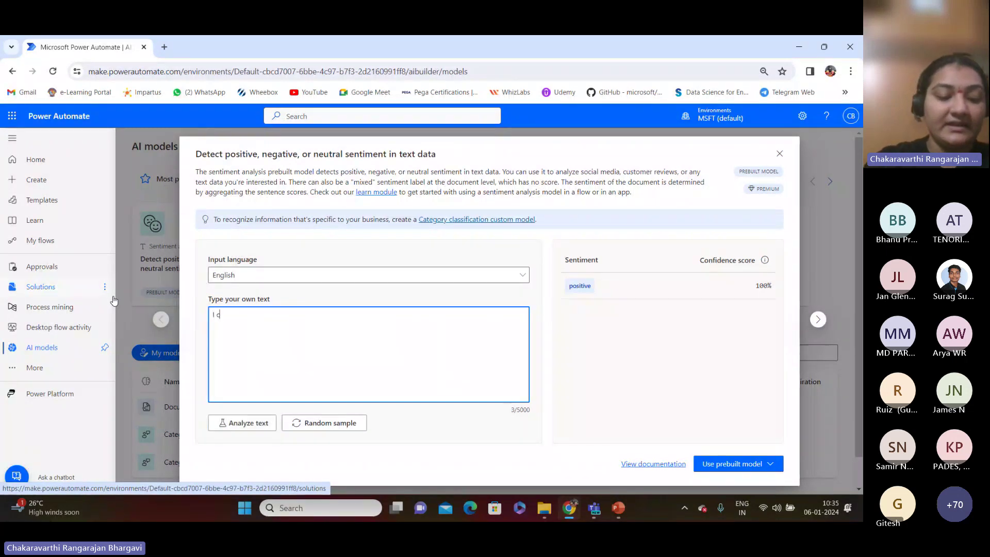
text(ut my )
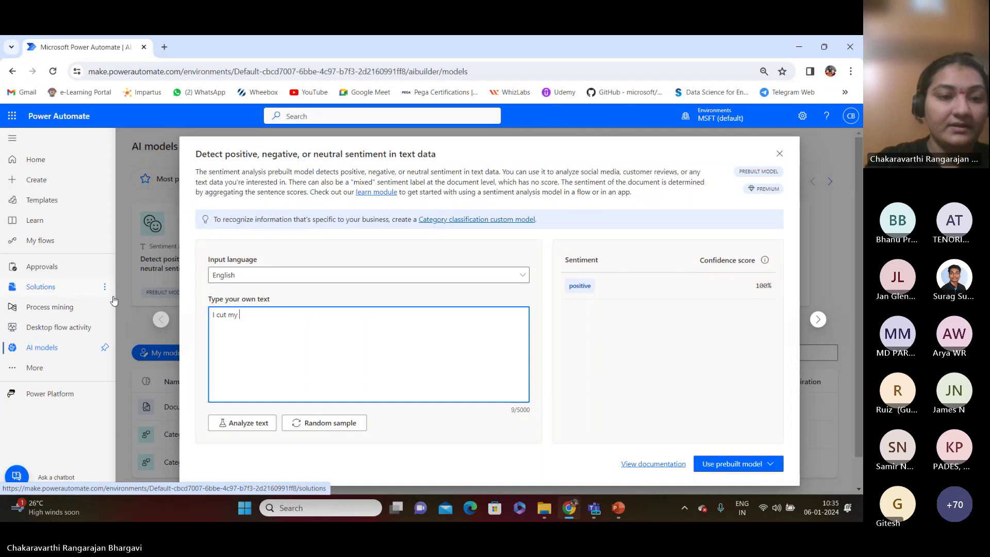
text(hand and blo)
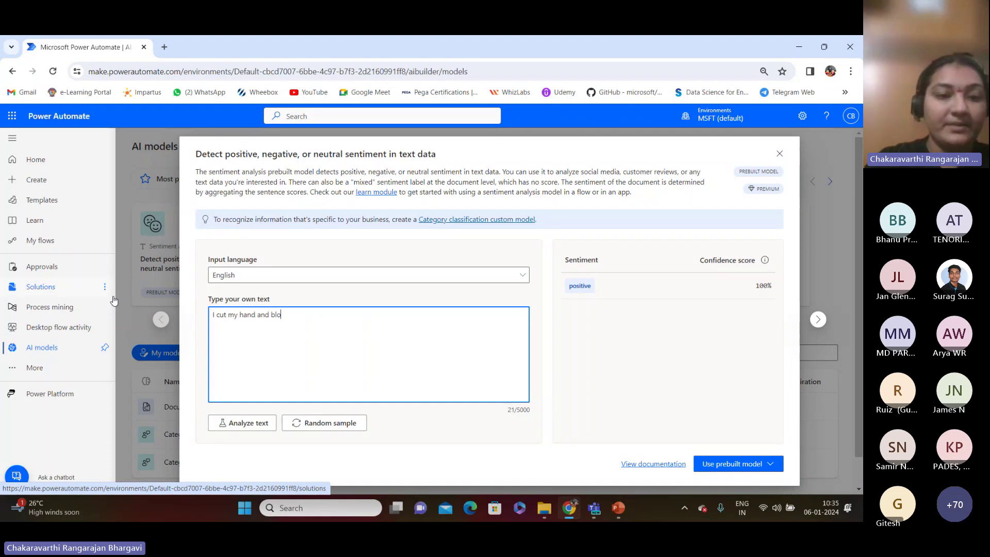
text(od was fl)
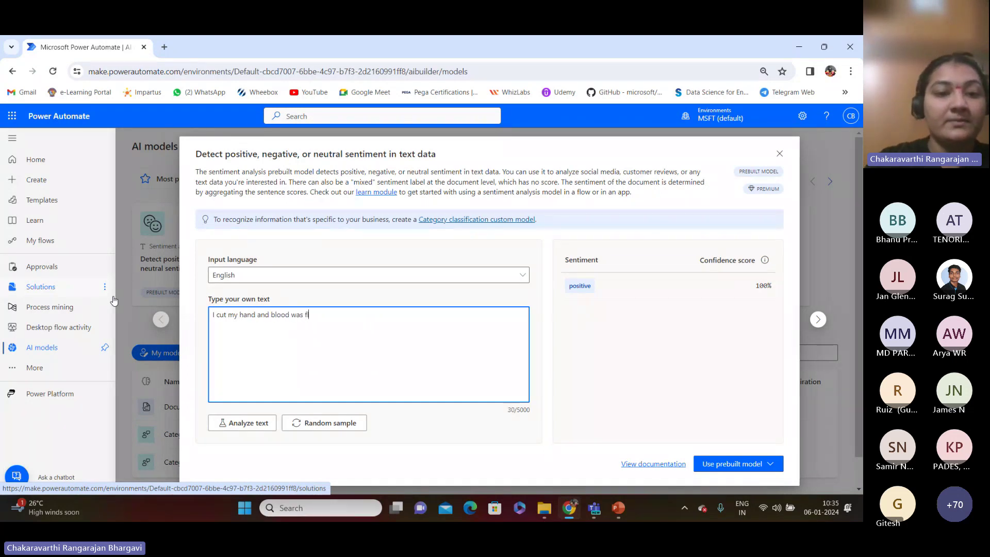
text(owing)
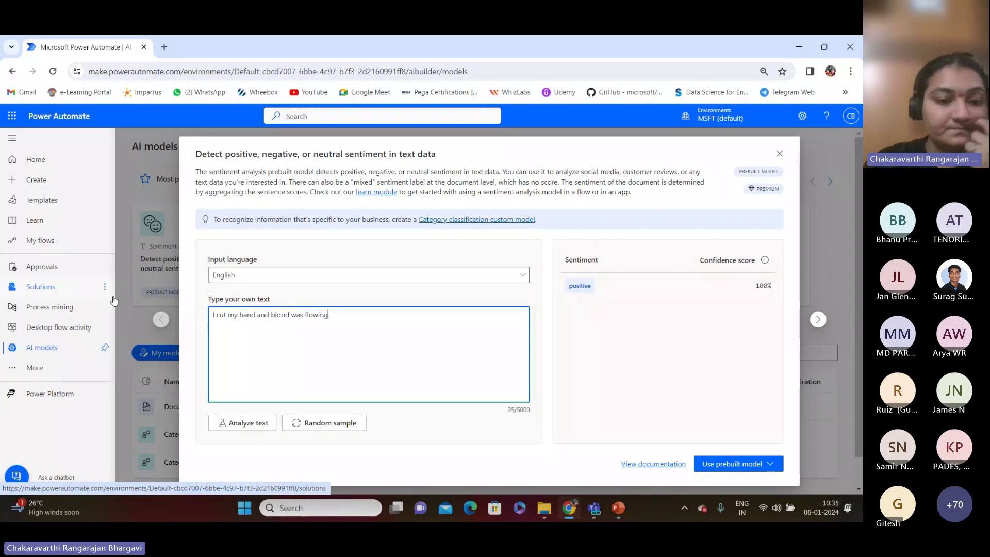
click(248, 430)
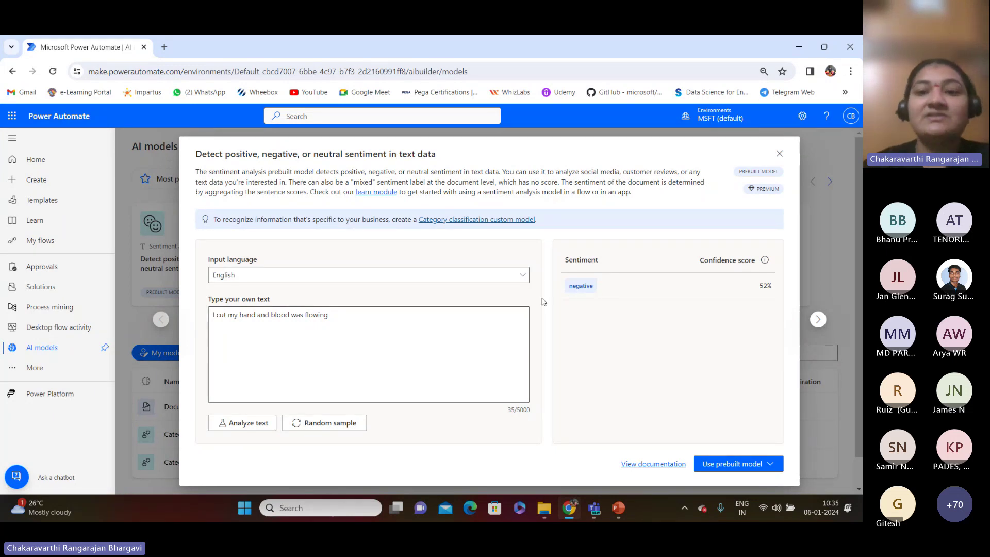
- Load a random sample text into the sentiment model and analyze it
click(355, 424)
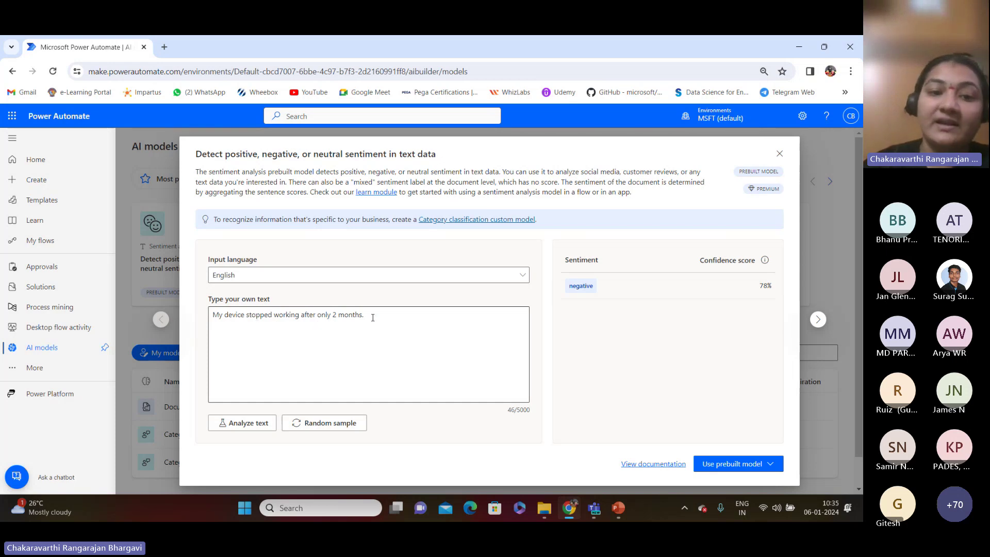
click(241, 426)
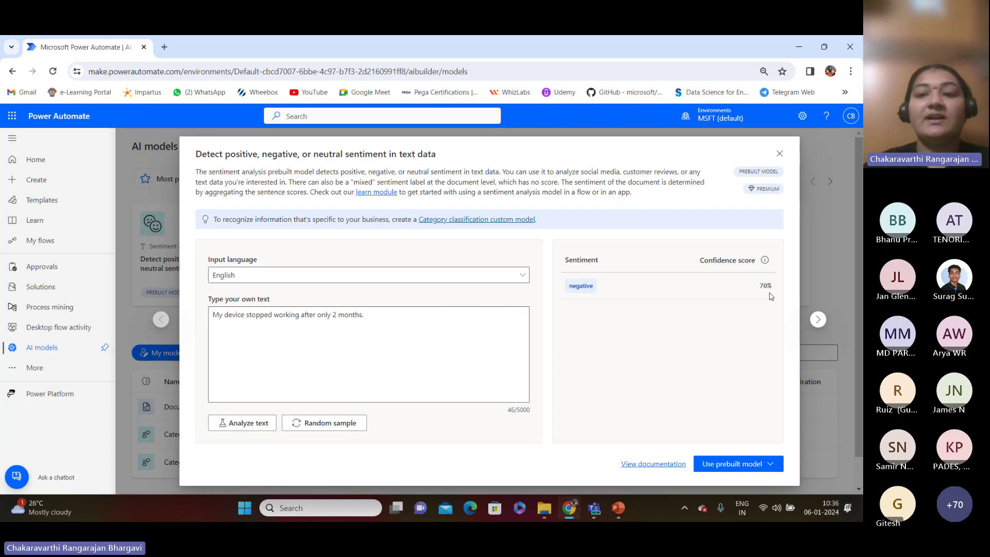
- Replace the sample text with "She is a good girl" and analyze its sentiment
click(387, 313)
key(ctrl+a)
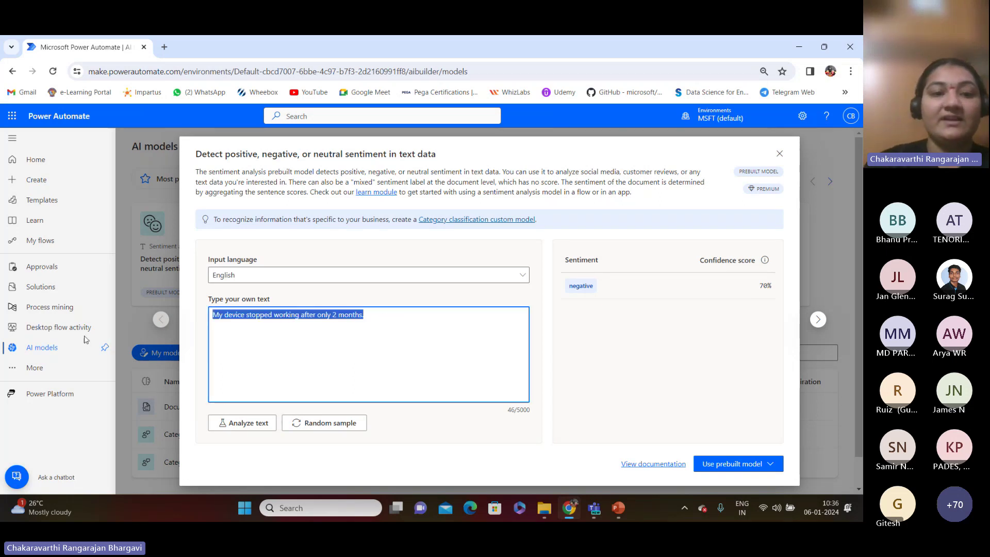
key(BackSpace)
text(She is)
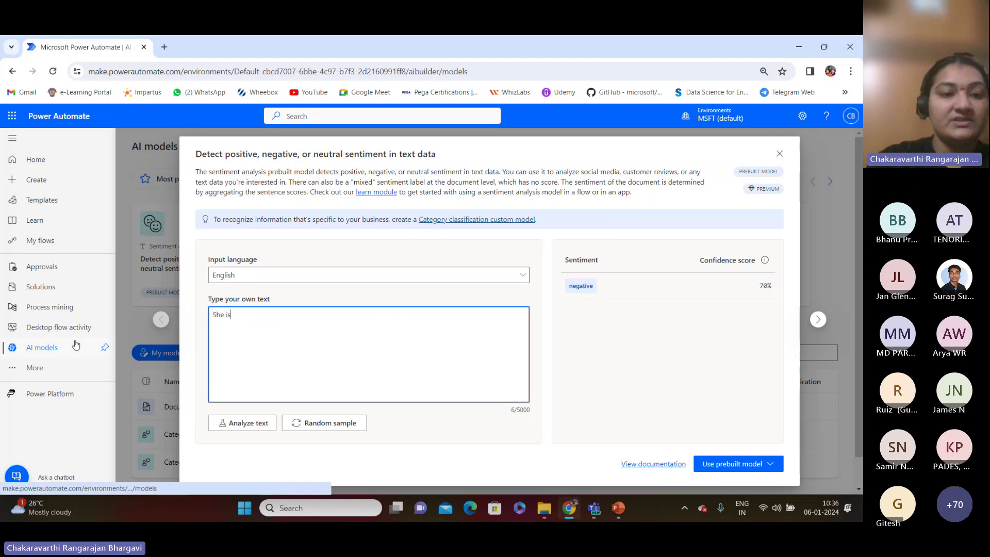
text( a good g)
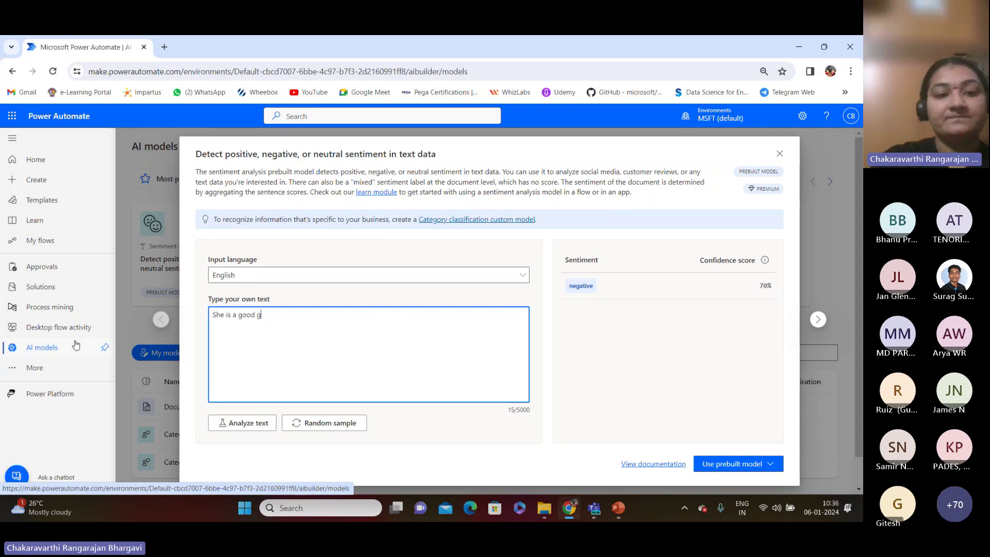
text(irl)
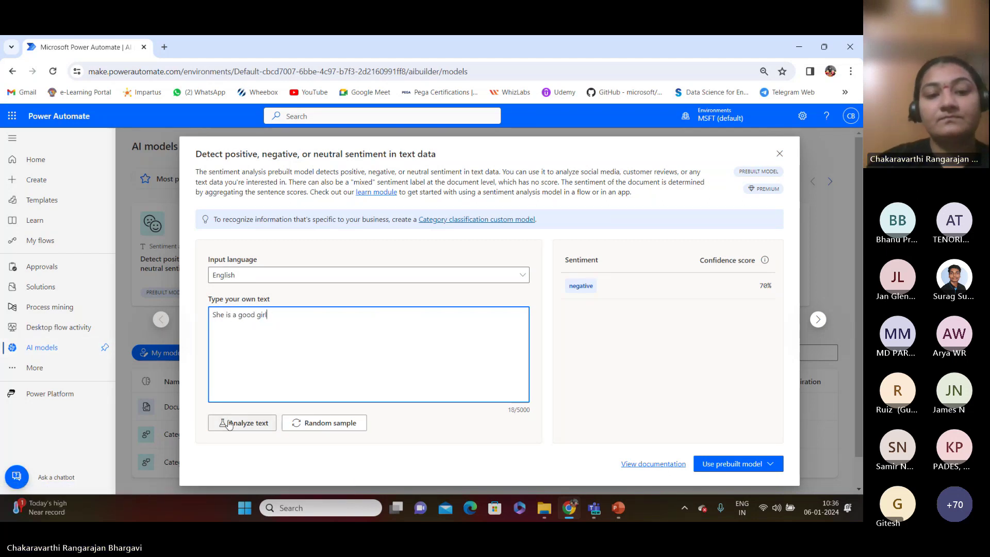
click(229, 424)
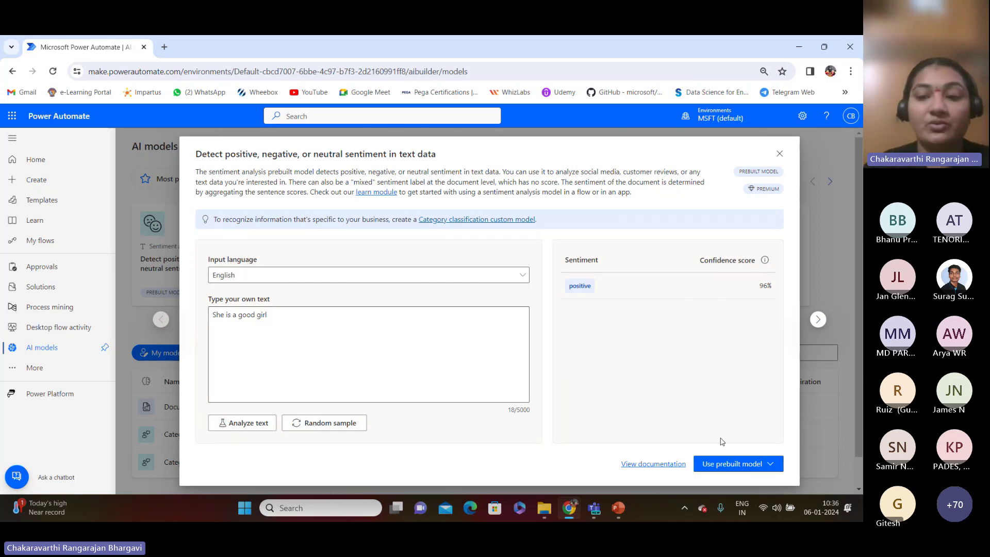
- Use the prebuilt model in a flow, creating it from the template "Send a notification with the sentiment of manager's email using AI Builder"
click(771, 466)
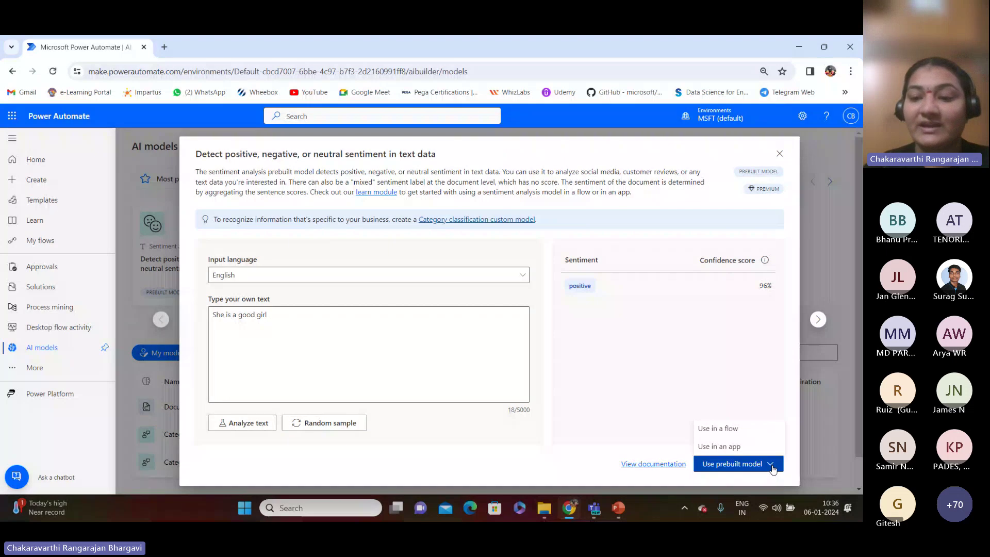
click(745, 430)
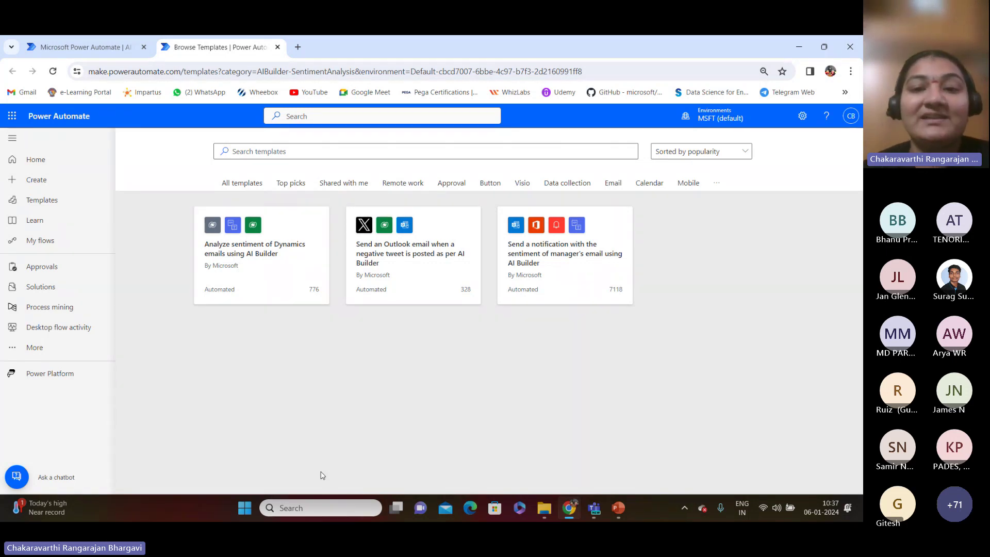
click(550, 253)
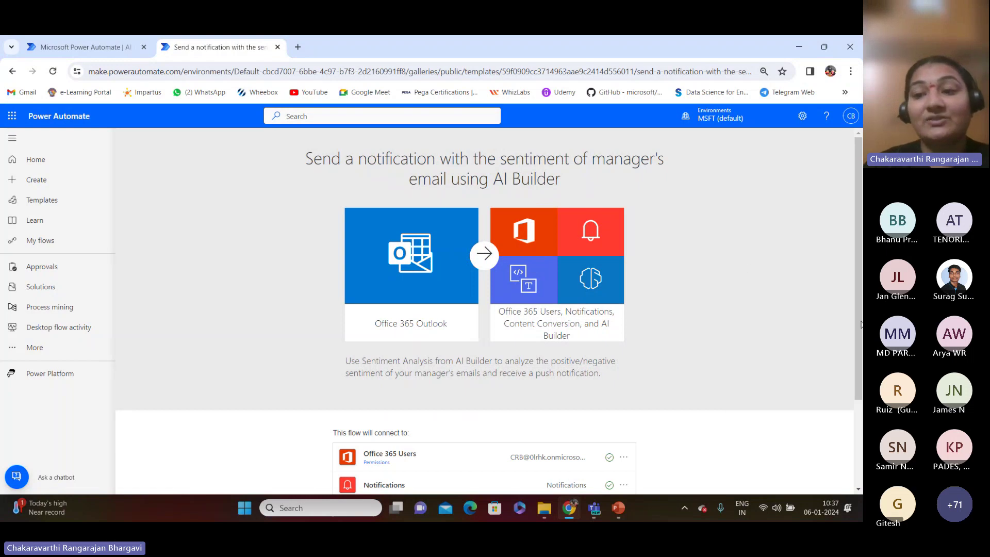
scroll(861, 324, down, 3)
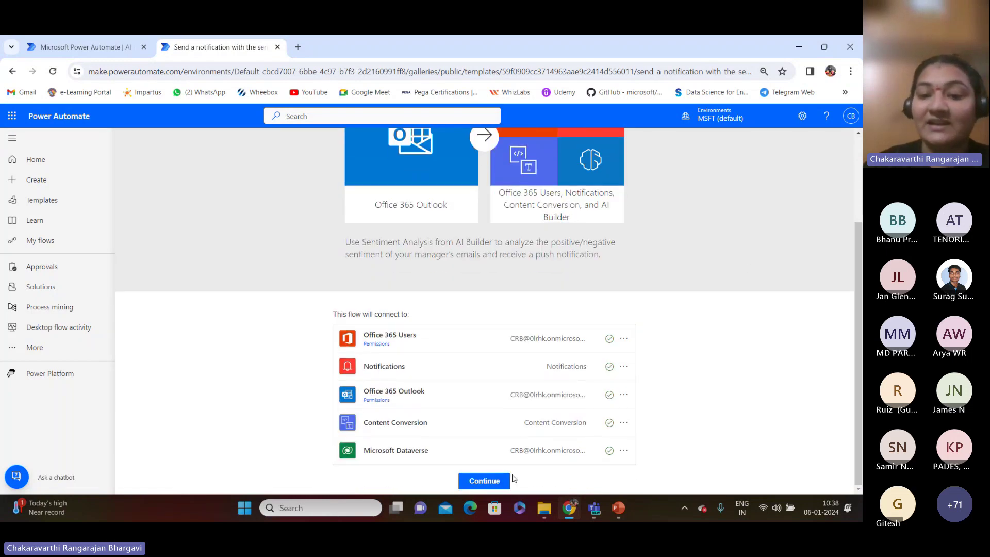
click(485, 481)
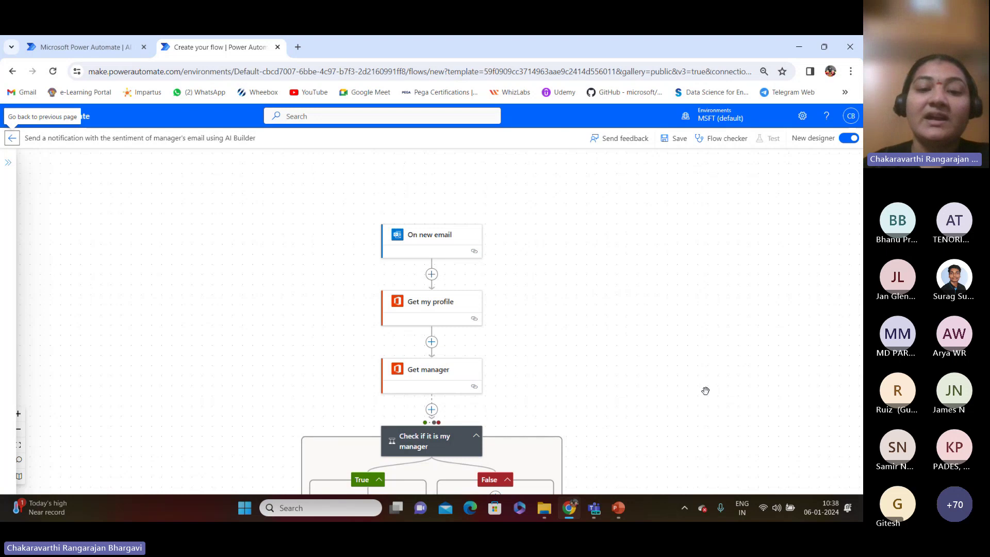
- Review the flow through its True branch and inspect the parameters of the "Analyze positive or negative sentiment in text" action
click(433, 274)
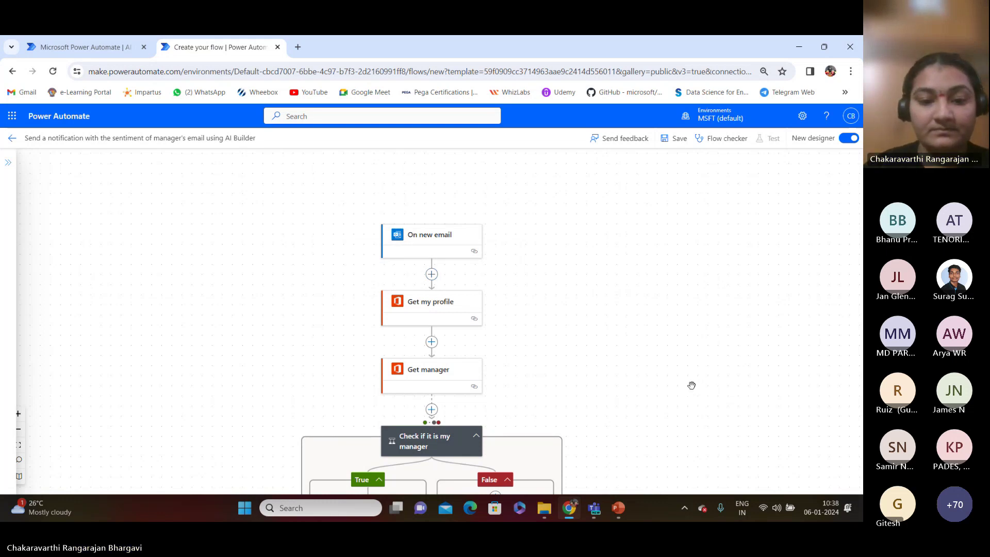
scroll(597, 325, down, 4)
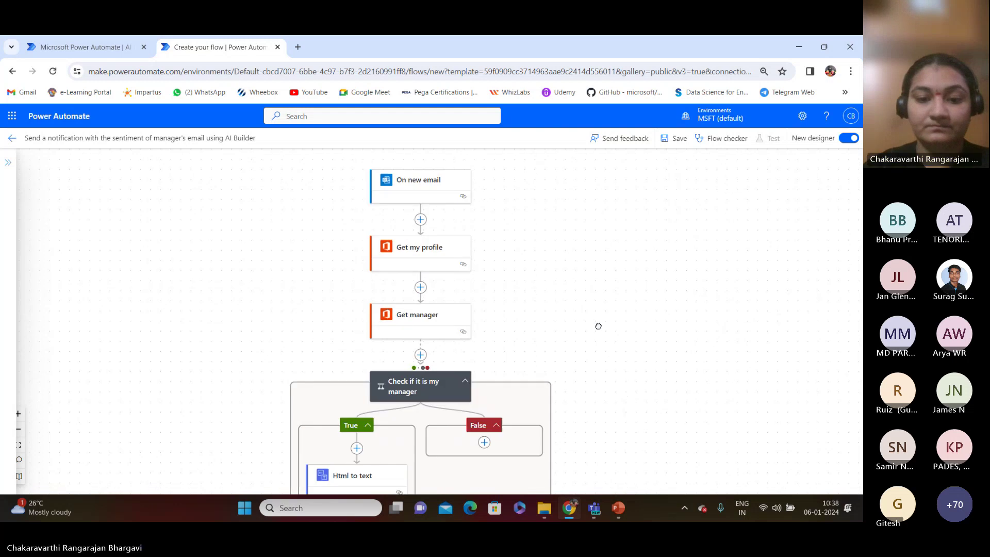
scroll(598, 226, down, 4)
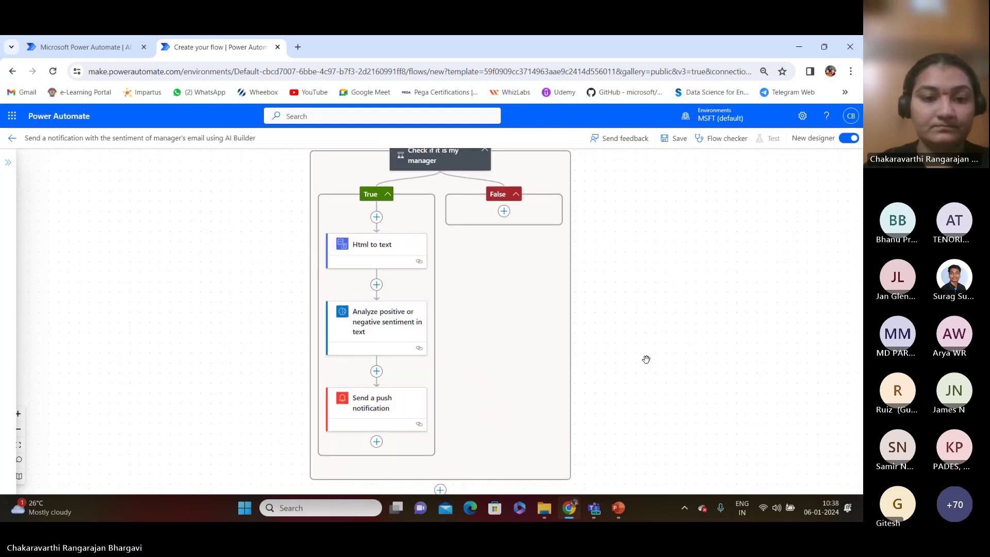
drag(626, 284, 643, 391)
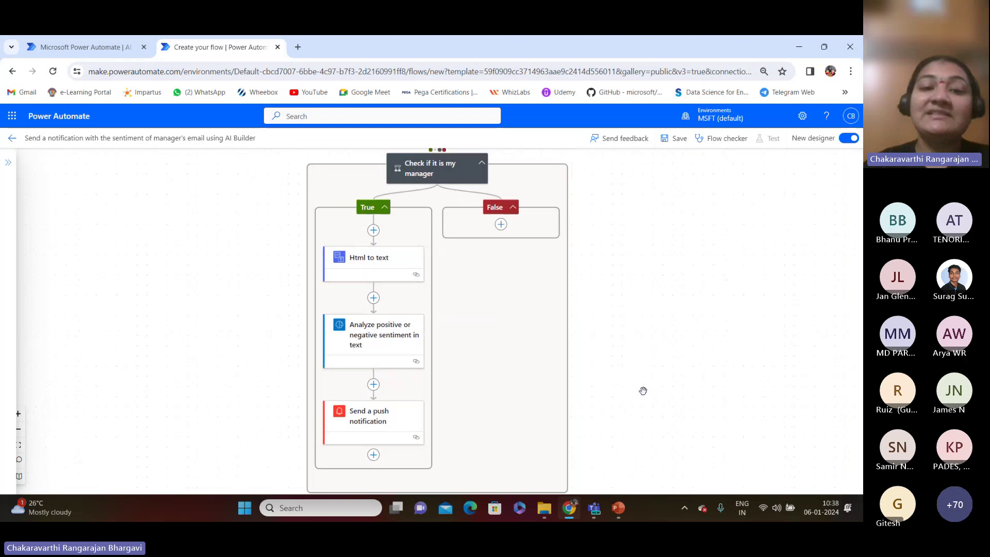
click(378, 336)
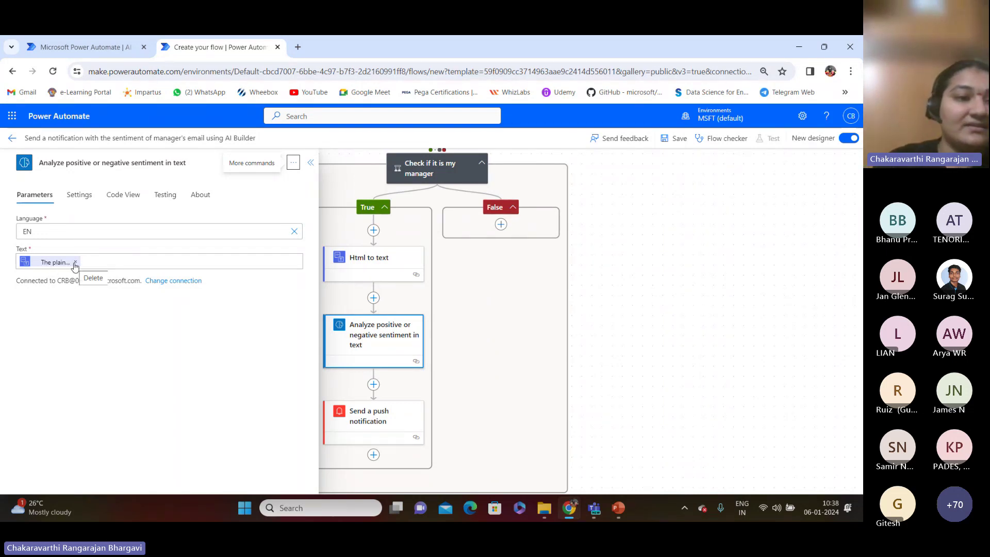
click(48, 229)
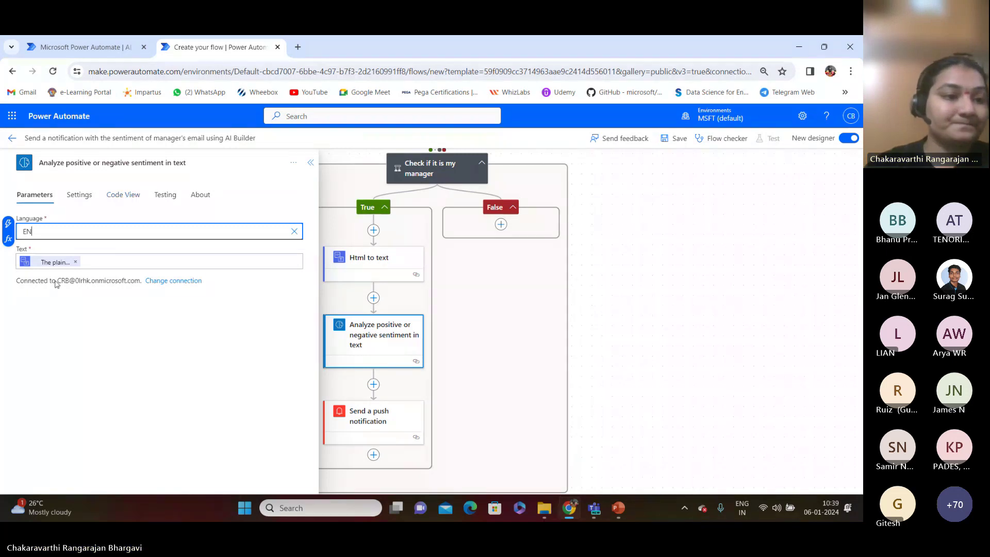
click(311, 163)
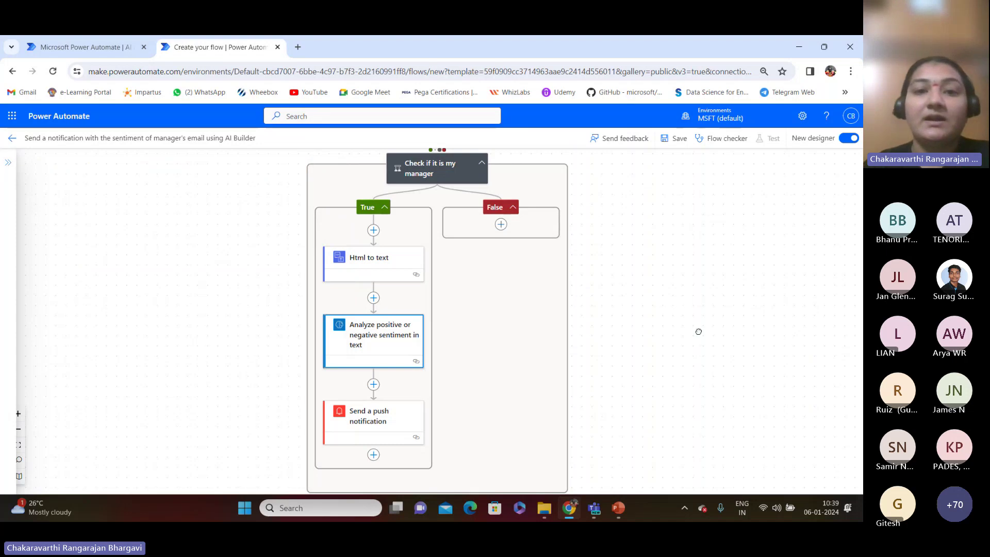
- Inspect the parameters of the "On new email" trigger at the start of the flow
scroll(698, 332, up, 4)
scroll(707, 277, up, 2)
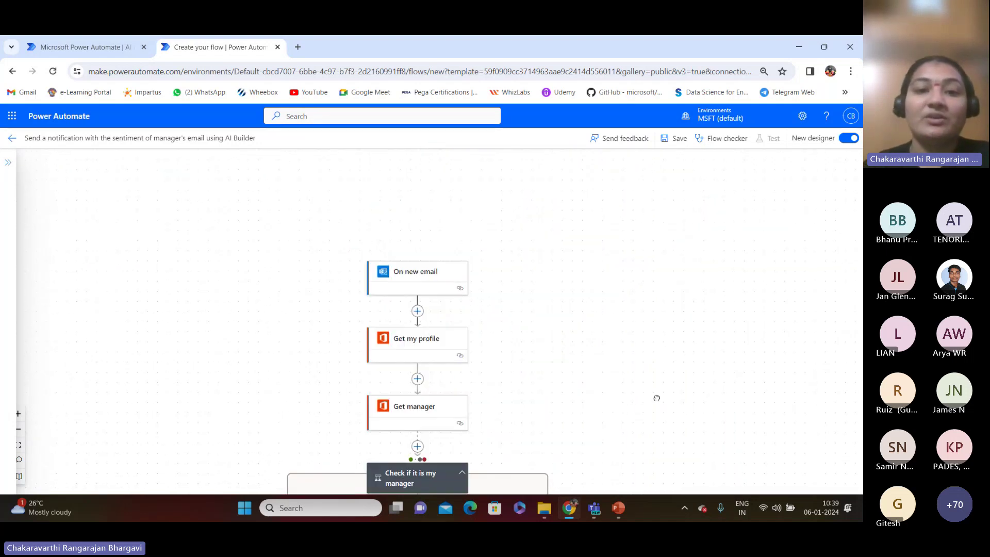
drag(656, 398, 648, 347)
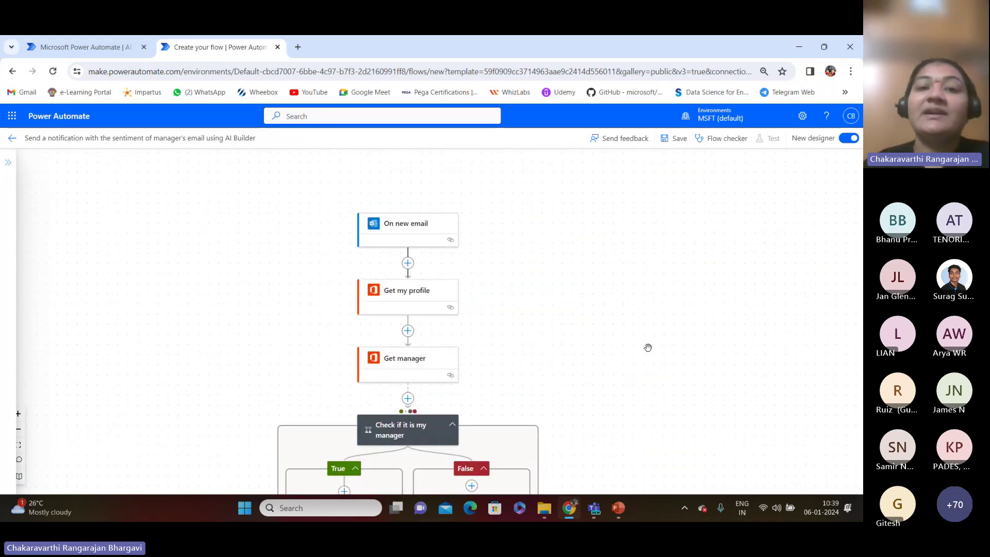
click(415, 230)
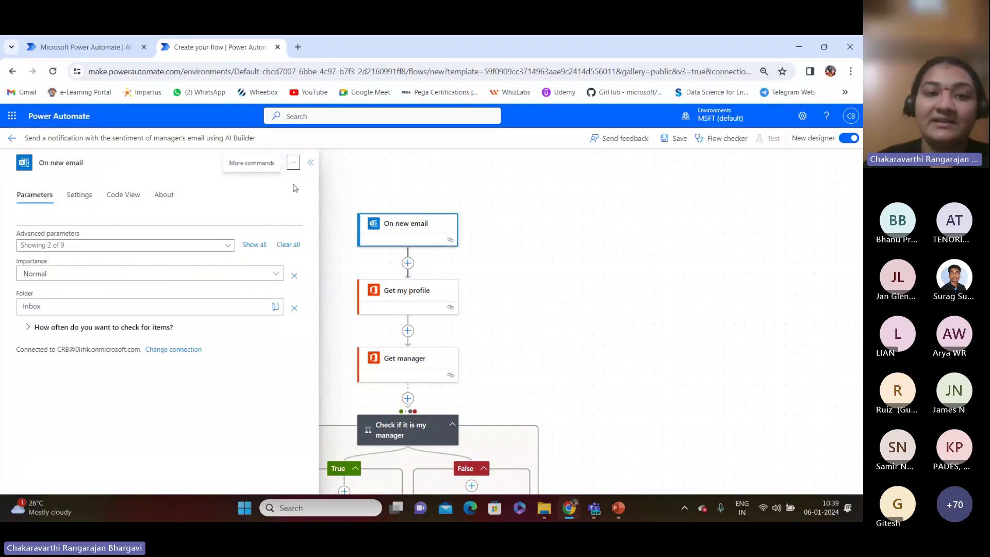
click(310, 164)
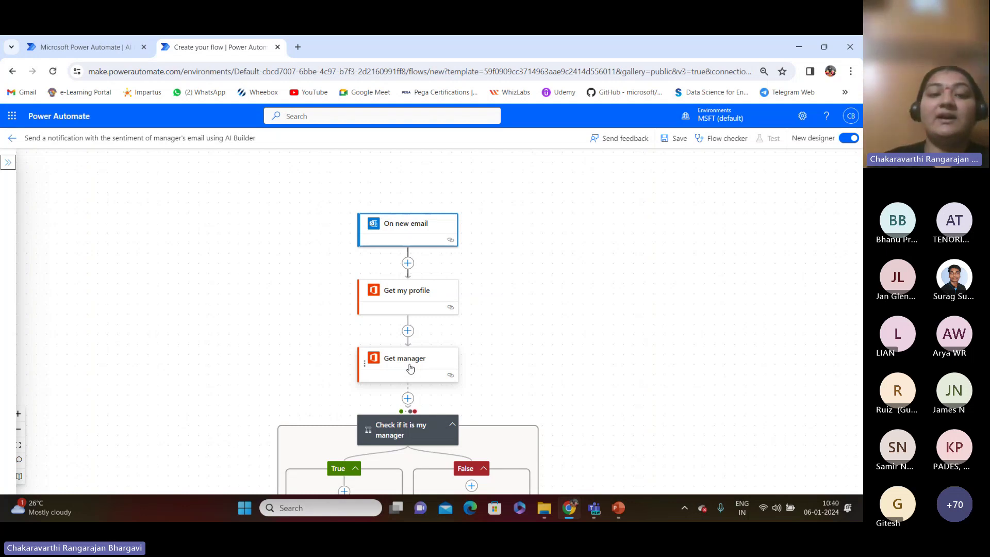
- Inspect the parameters of the "Get manager" action above the manager condition
scroll(561, 336, down, 5)
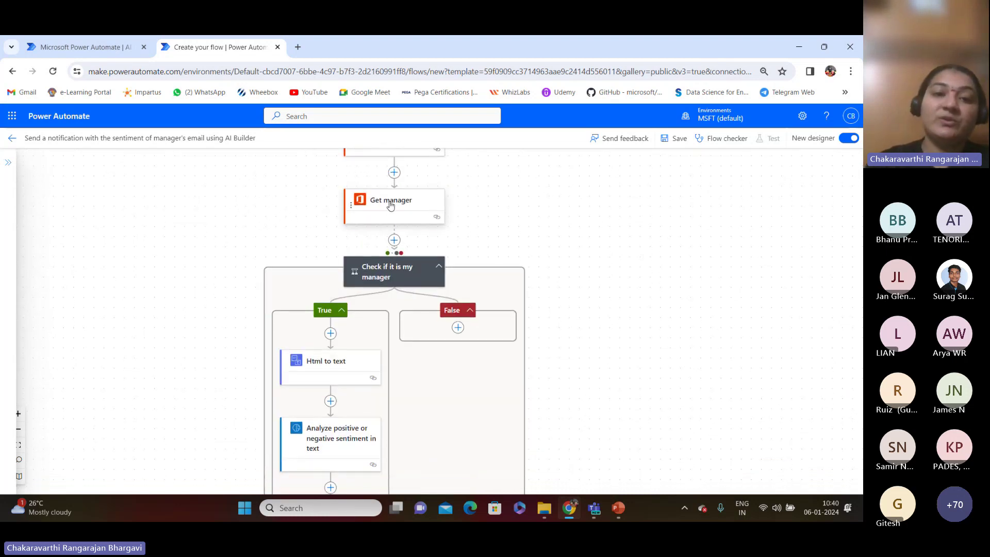
click(391, 205)
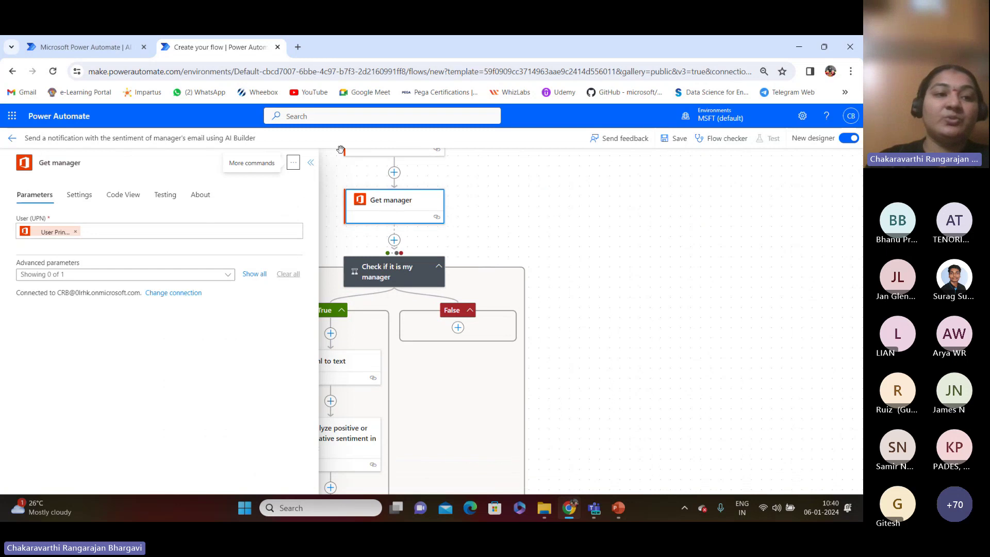
click(311, 163)
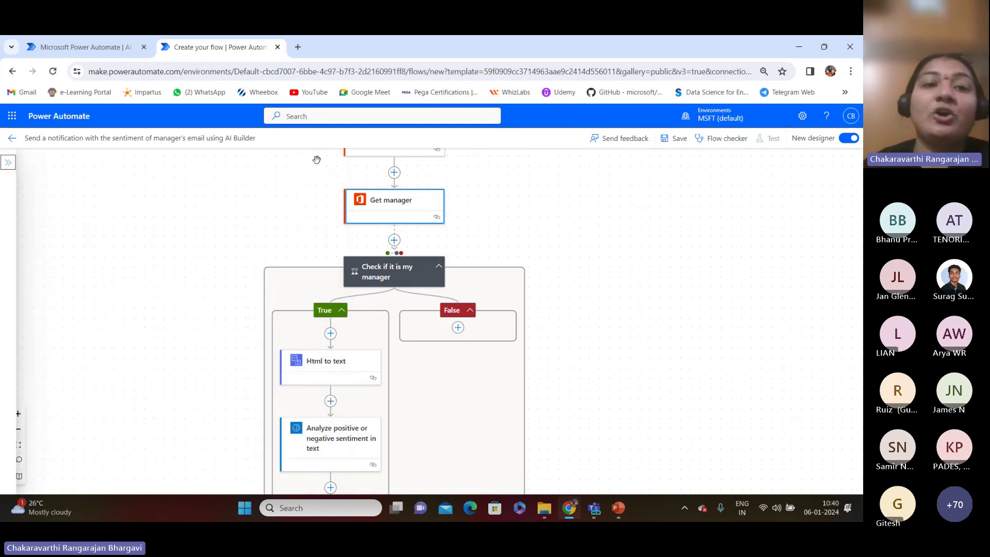
drag(681, 310, 633, 471)
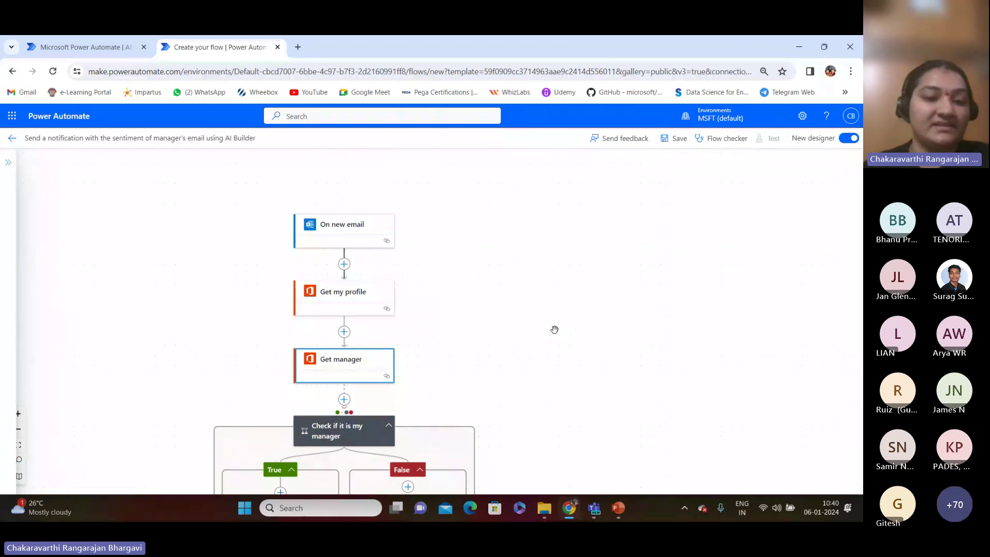
- Search the actions for "team" and add "Respond in Teams task module" after the push notification in the True branch
drag(553, 329, 505, 192)
drag(687, 418, 643, 246)
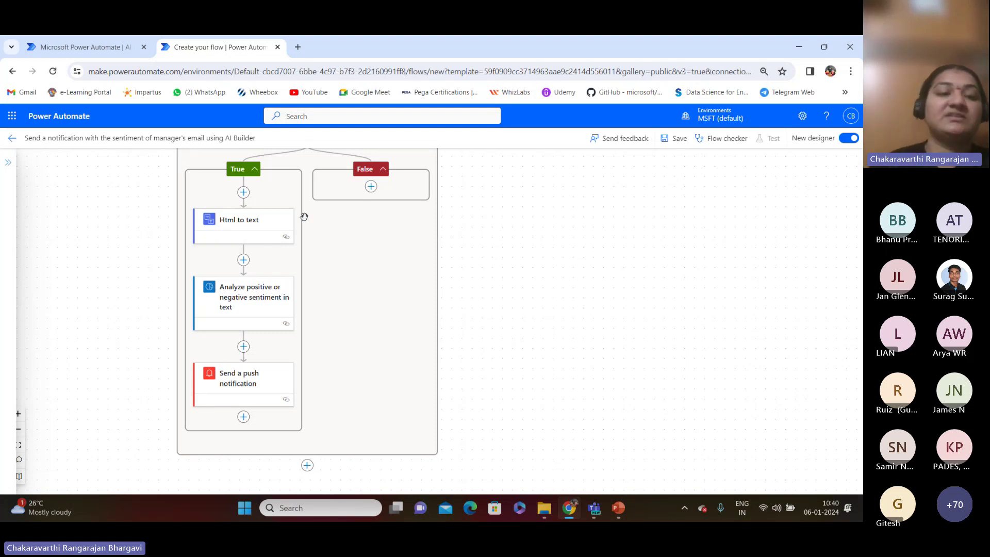
click(245, 419)
click(248, 437)
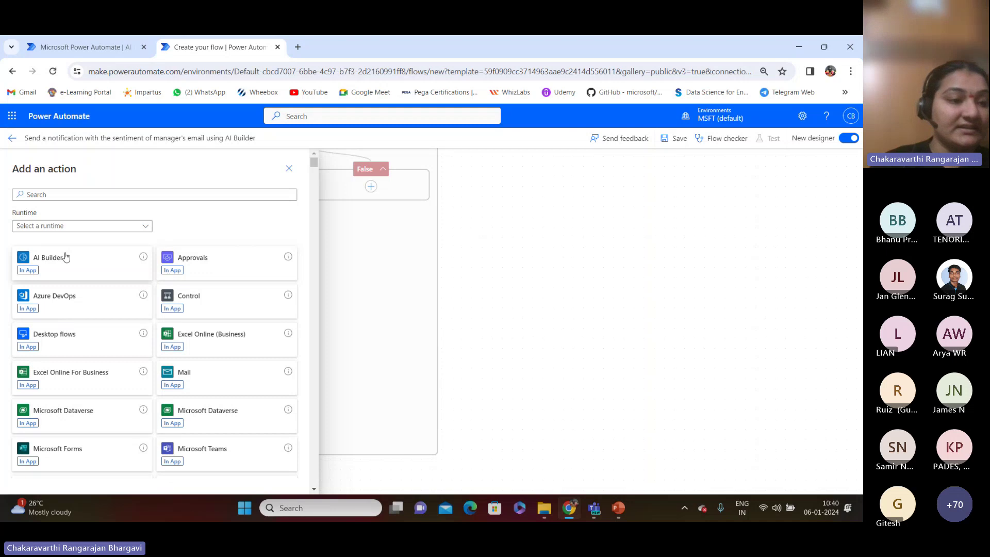
click(78, 195)
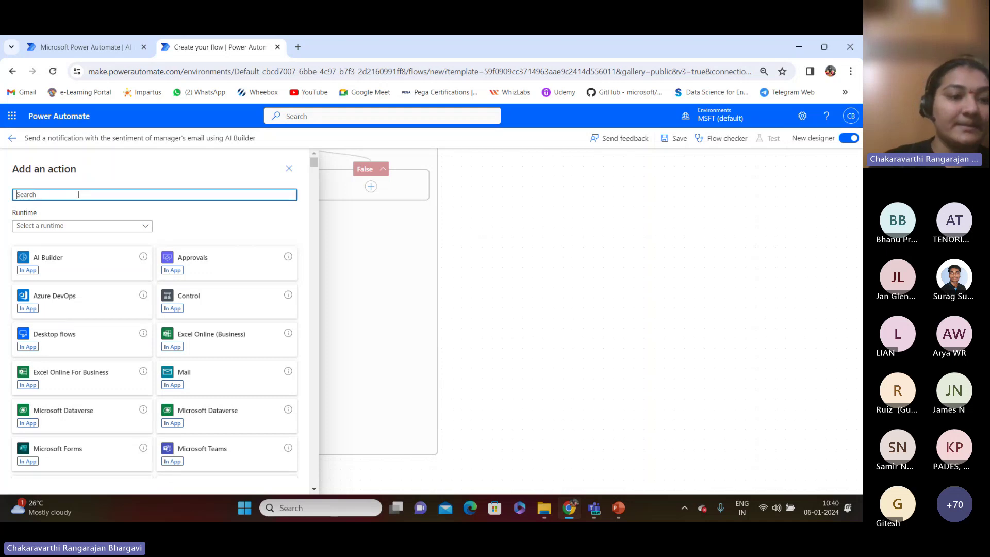
text(team)
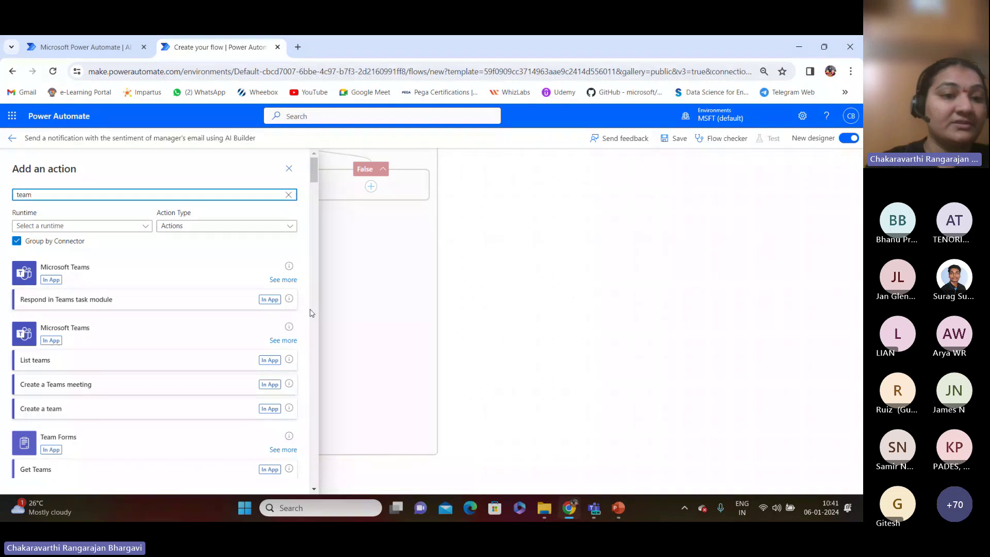
click(108, 282)
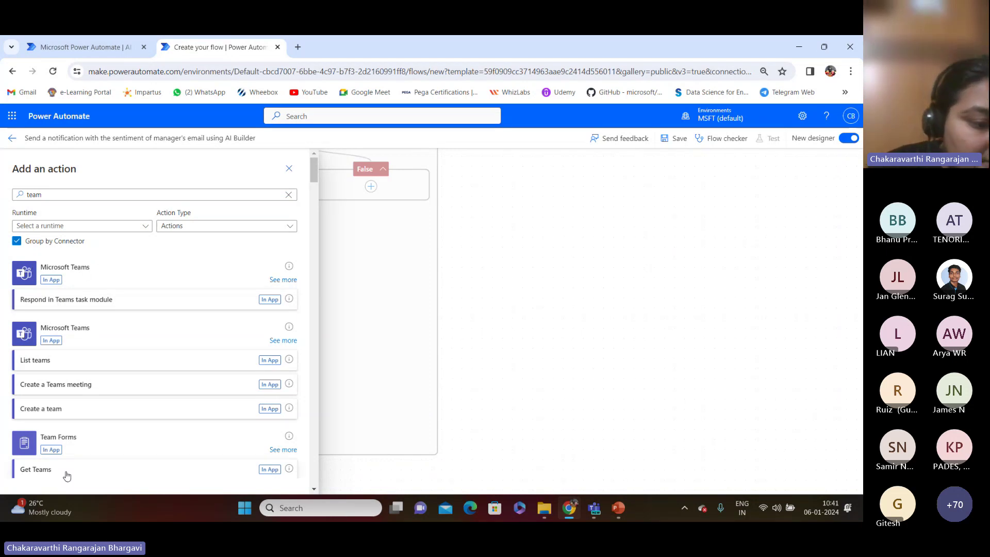
mouse_move(314, 167)
mouse_down()
mouse_move(325, 278)
mouse_move(350, 310)
mouse_move(355, 178)
mouse_move(361, 203)
mouse_move(318, 154)
mouse_up()
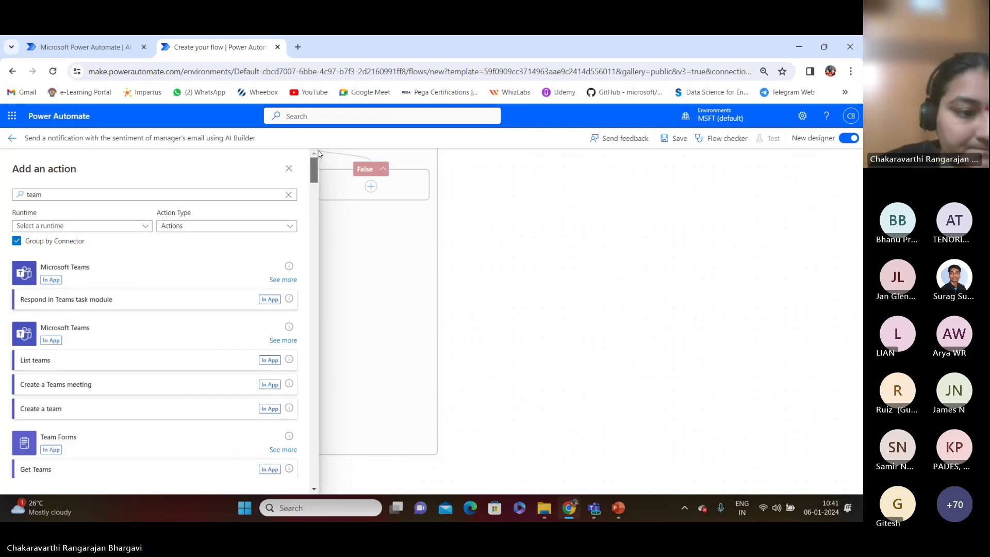
click(91, 300)
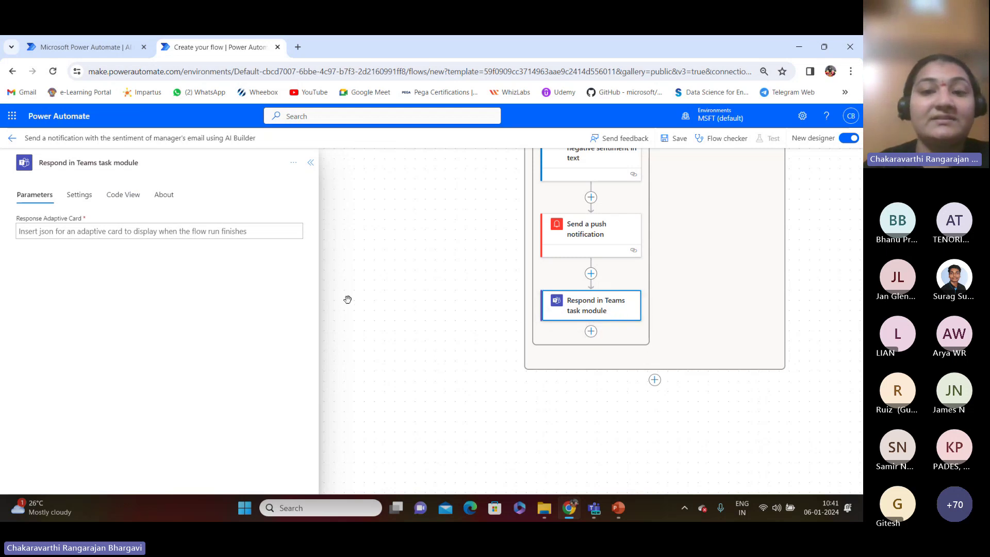
- Delete the "Respond in Teams task module" action from the True branch
click(34, 231)
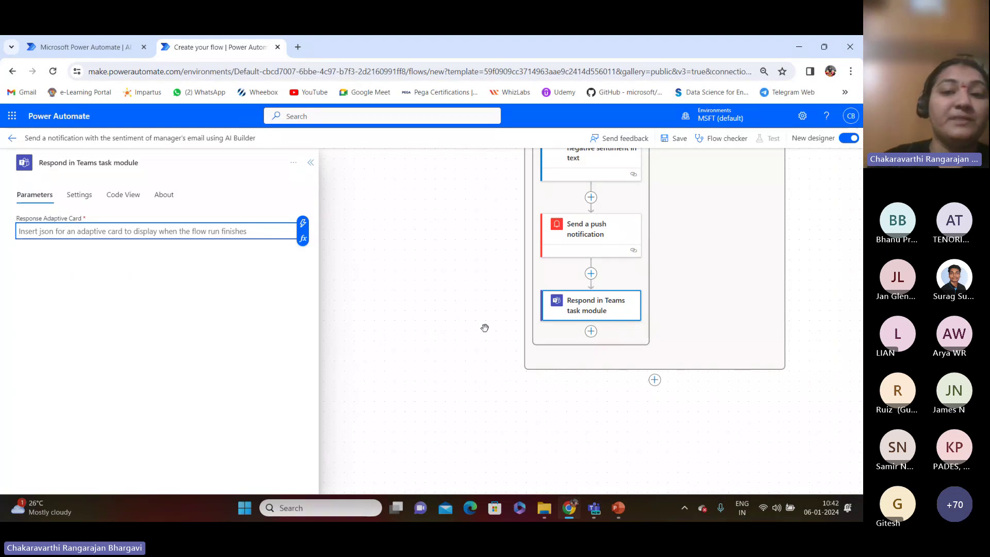
drag(809, 340, 688, 412)
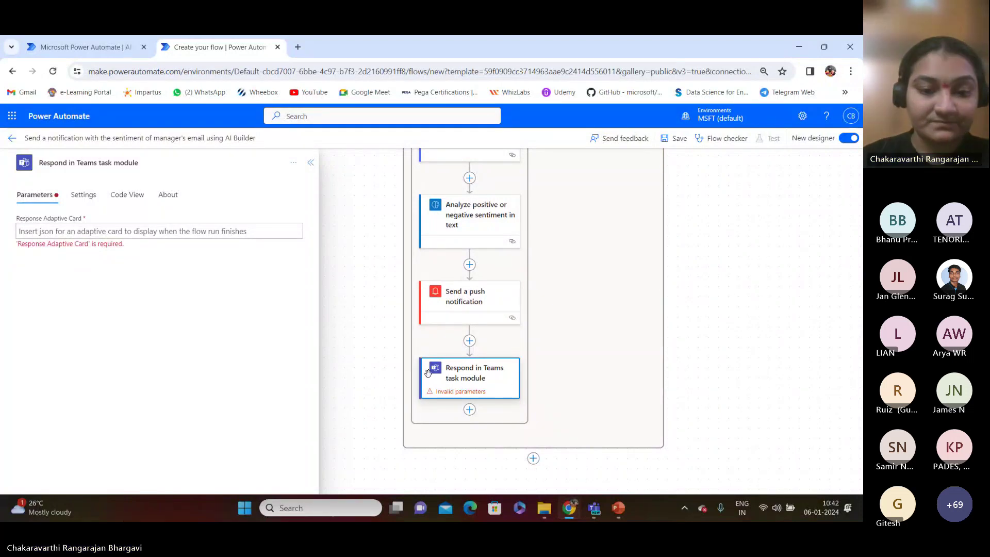
key(Delete)
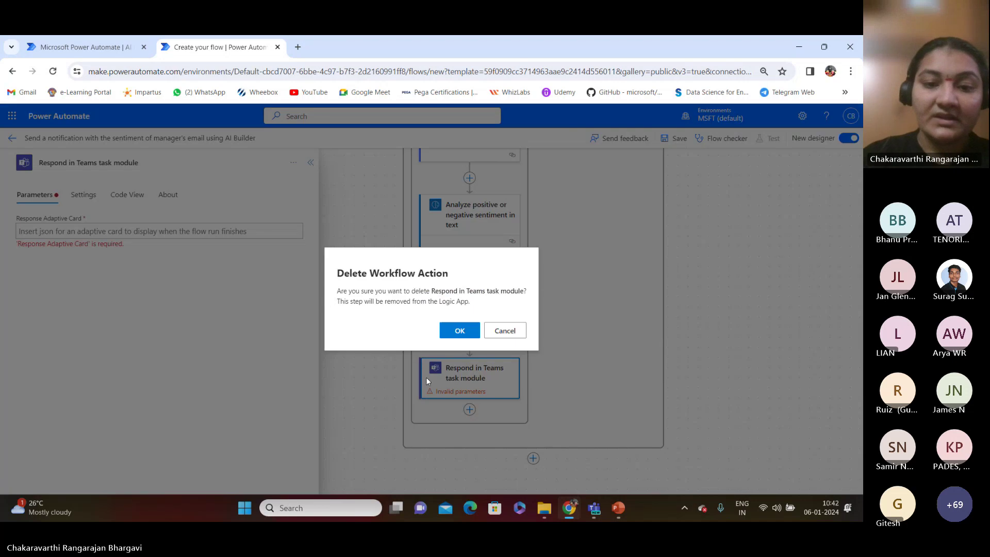
click(460, 331)
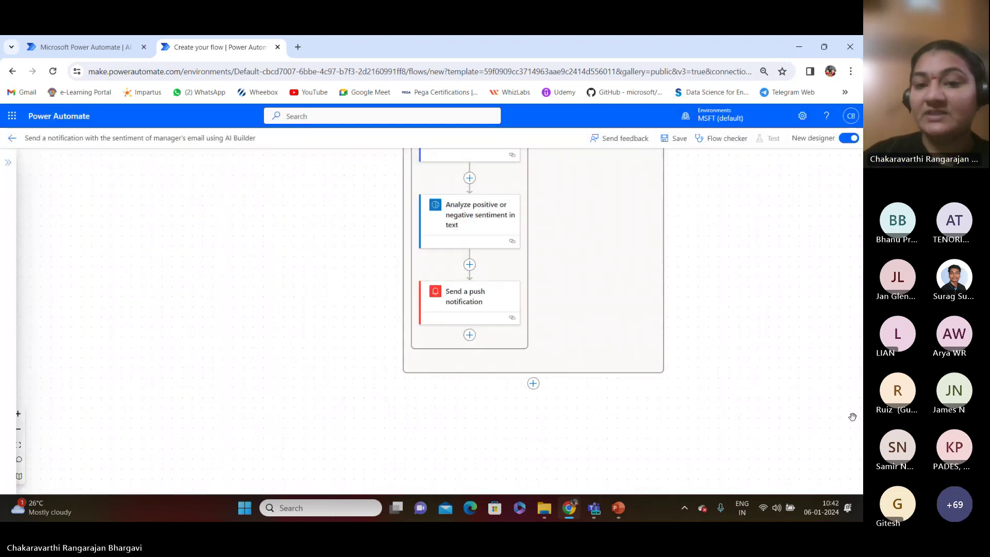
- Review the general, networking, run-after, security and tracking settings of the "Analyze positive or negative sentiment in text" action
scroll(740, 316, up, 5)
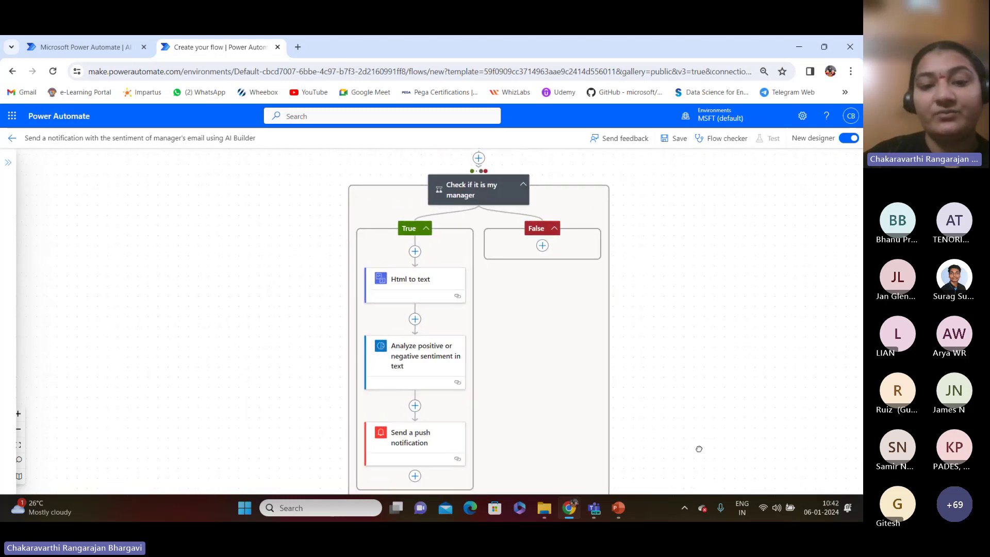
drag(700, 449, 676, 427)
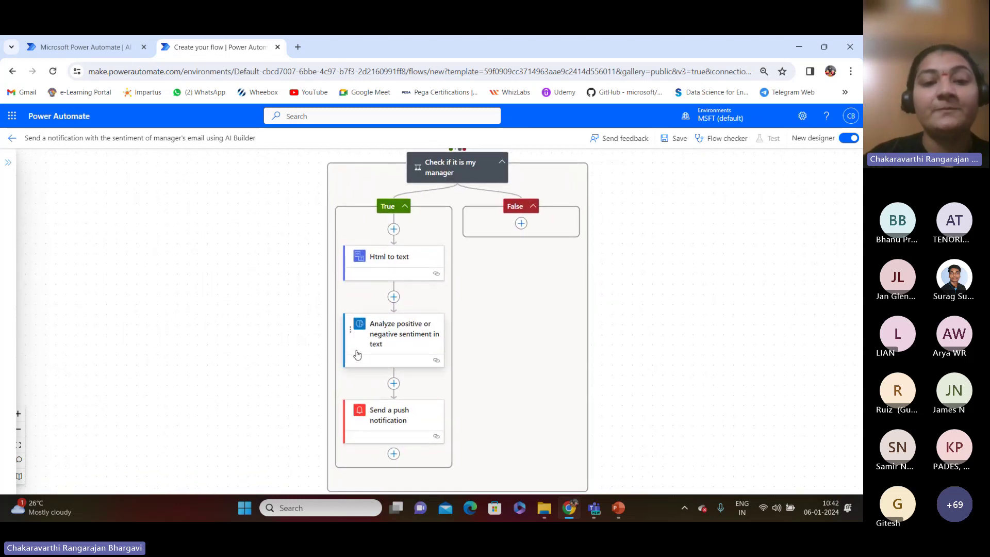
click(400, 340)
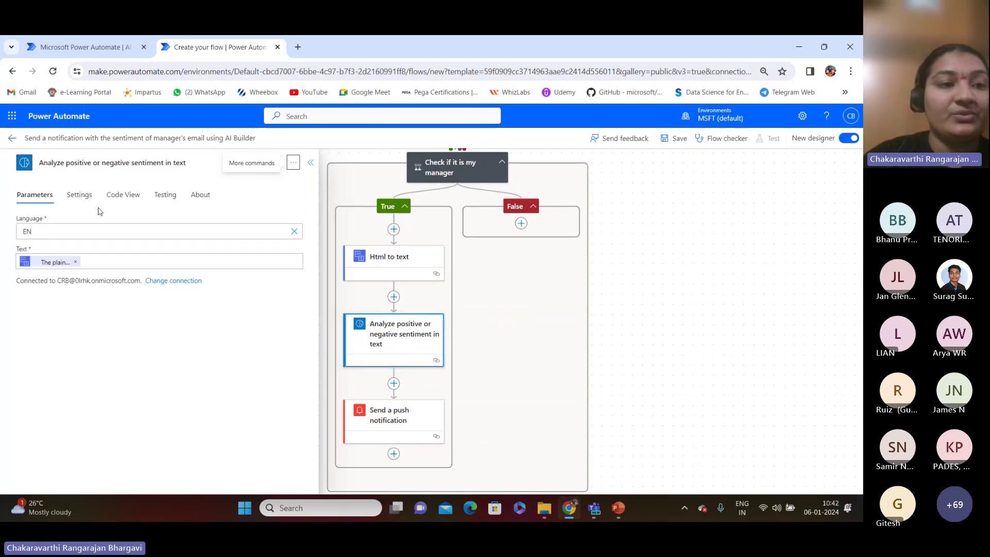
click(80, 198)
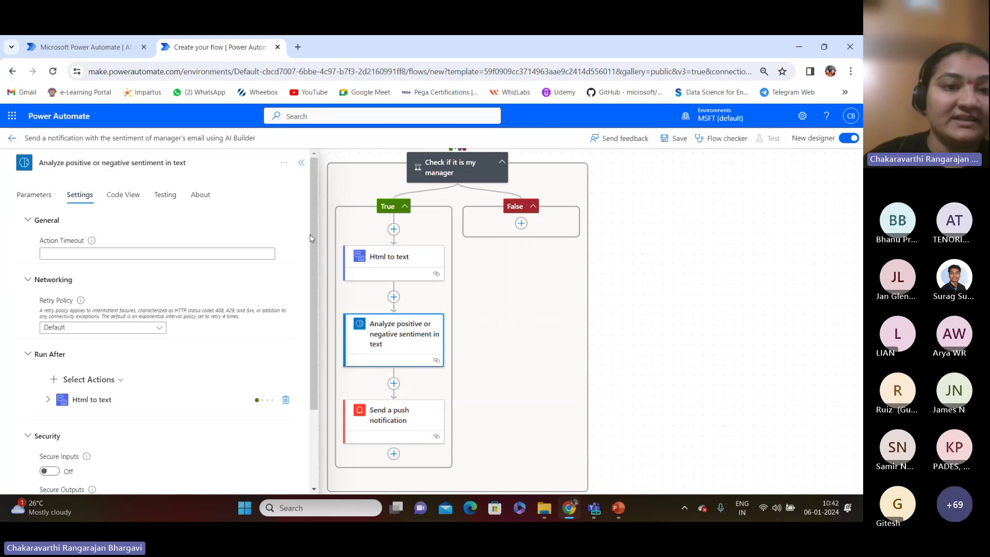
scroll(314, 230, down, 2)
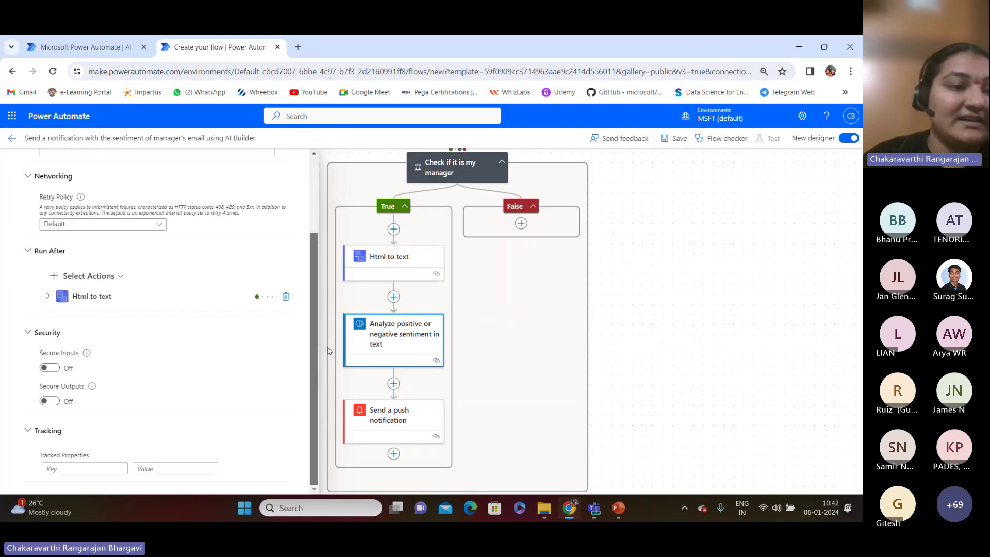
scroll(319, 356, up, 2)
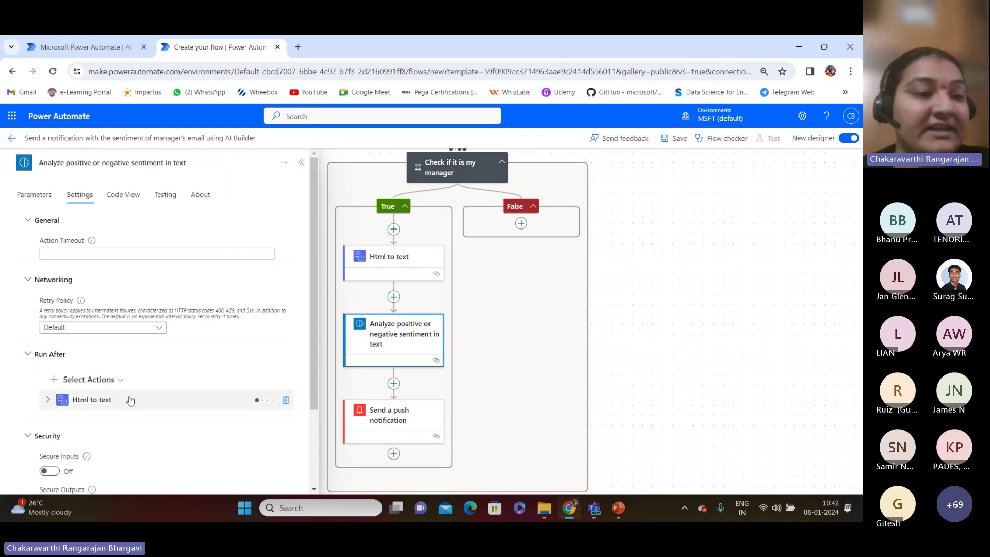
click(155, 256)
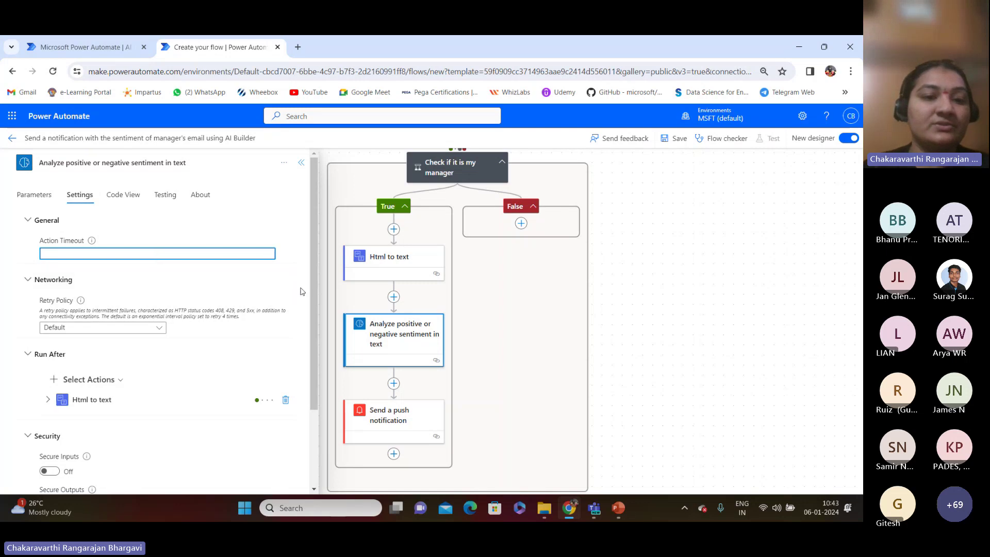
- Turn on Secure Inputs and Secure Outputs for the sentiment analysis action
drag(314, 291, 318, 443)
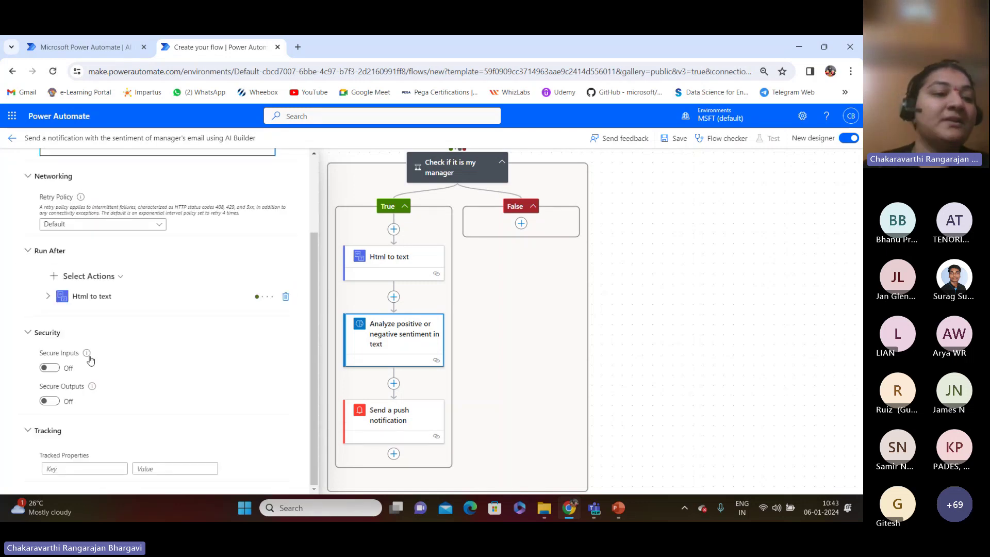
click(53, 371)
click(54, 371)
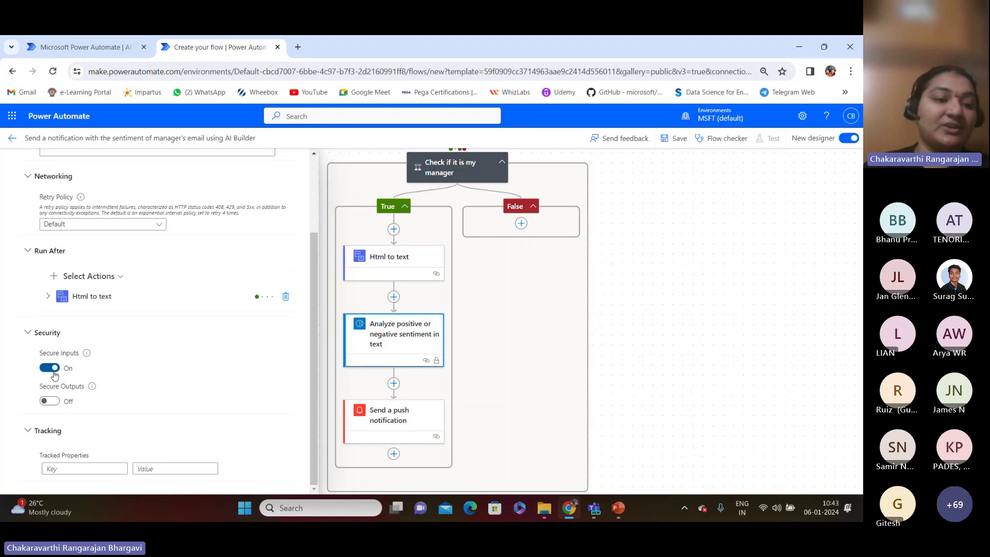
click(56, 403)
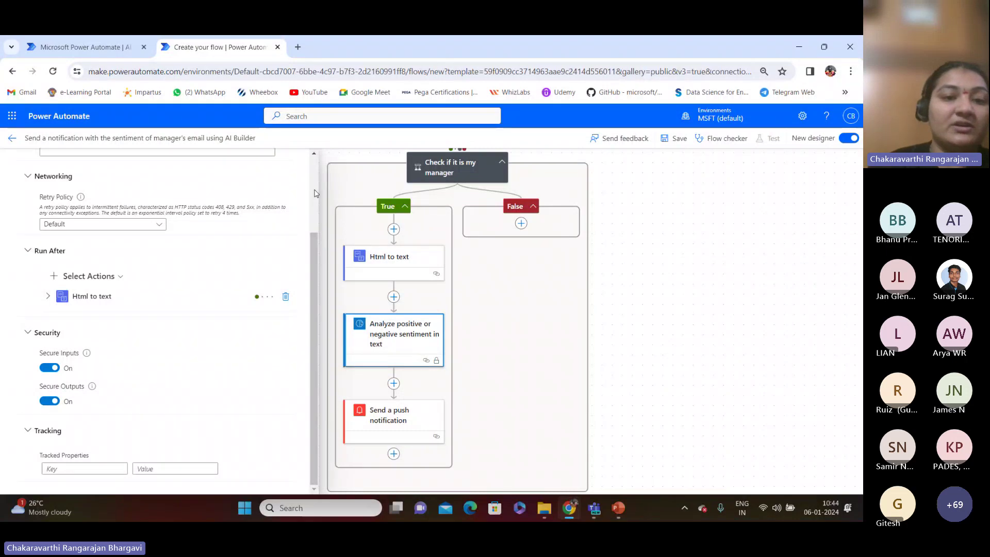
scroll(305, 196, up, 3)
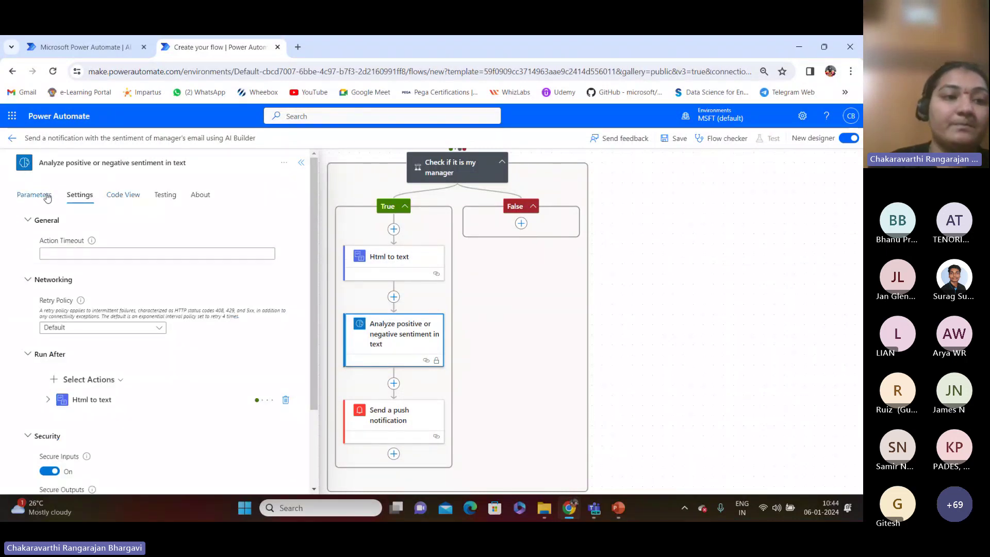
- Examine the sentiment analysis action's JSON code, from its connection type and inputs through the secure data runtime configuration
click(119, 196)
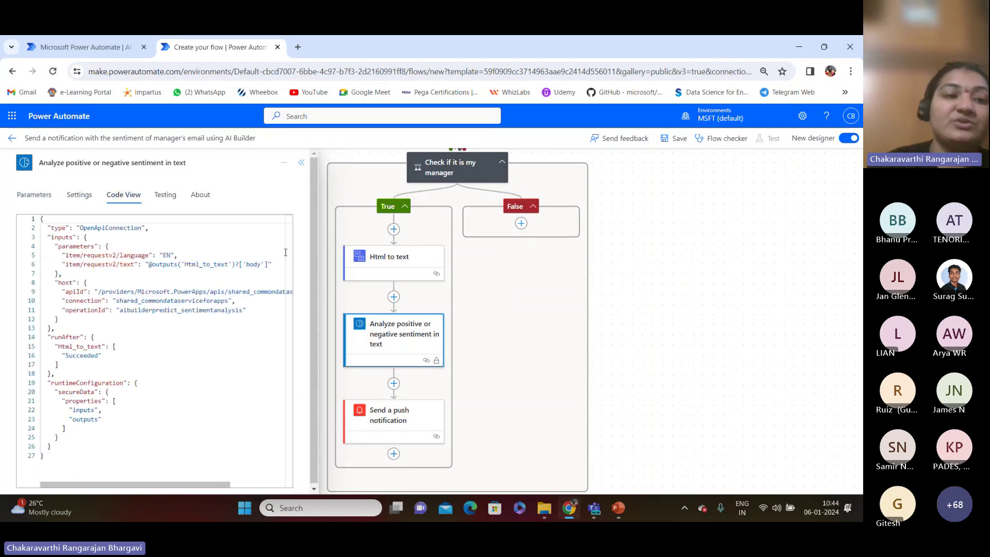
click(130, 286)
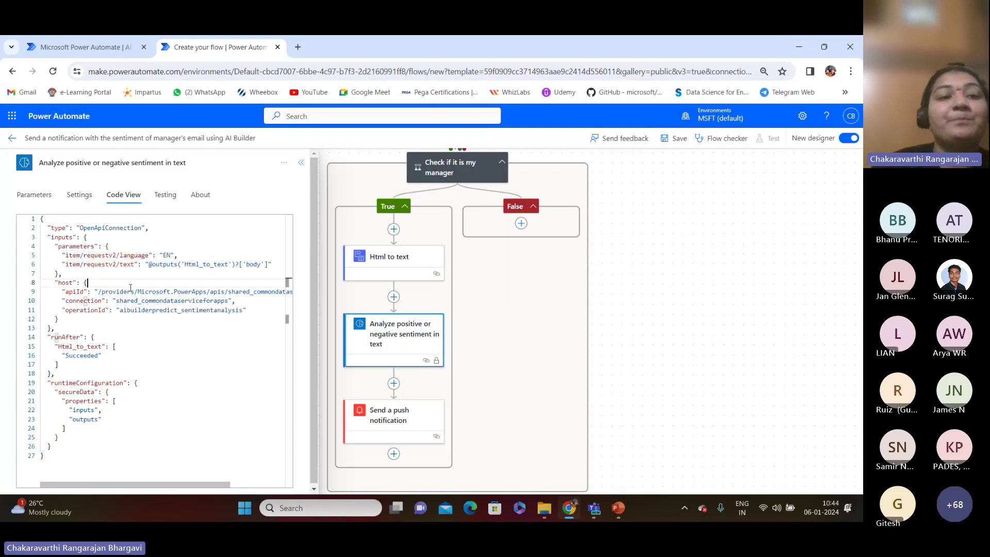
key(Up)
key(Up)
key(Up)
key(Up)
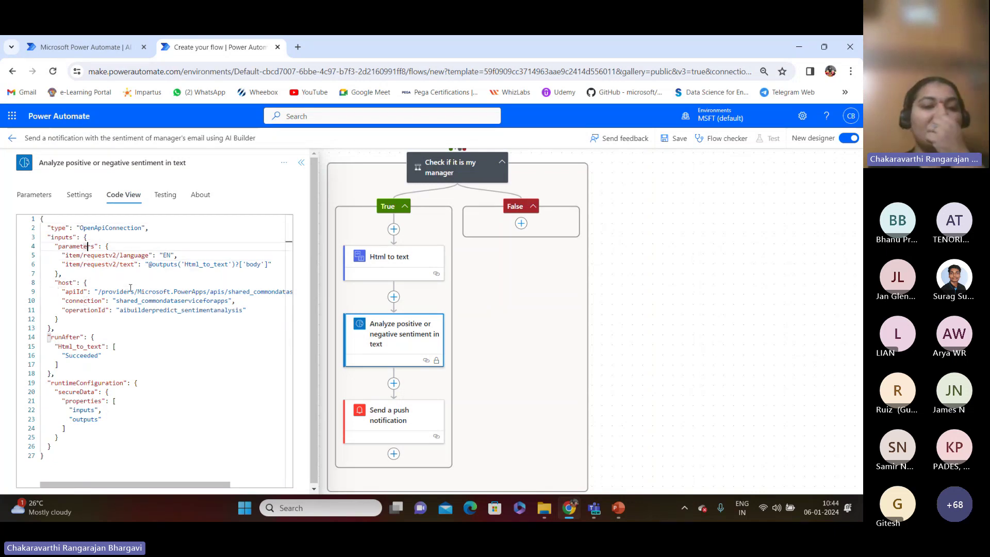
key(Up)
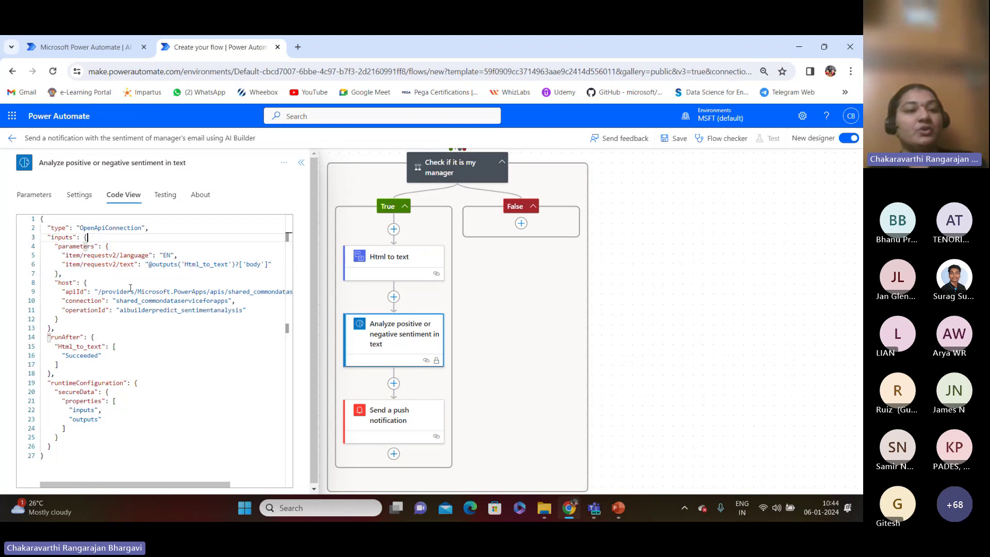
key(Up)
key(Up)
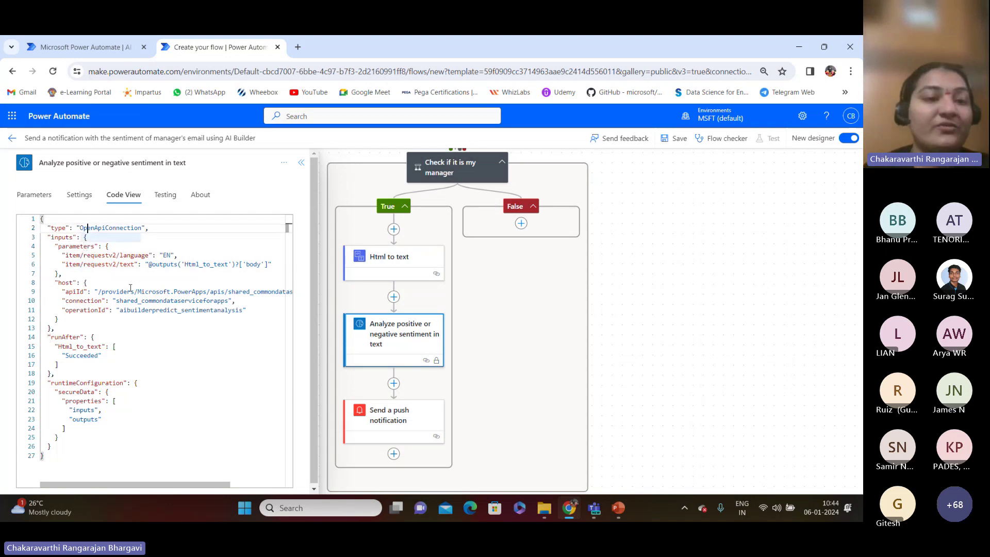
key(Down)
key(Down)
key(Down)
key(Down)
key(Down)
key(Down)
key(Down)
key(Down)
key(Down)
key(Down)
key(Down)
key(Down)
key(Down)
key(Down)
key(Down)
key(Down)
key(Down)
key(Down)
key(Down)
key(Down)
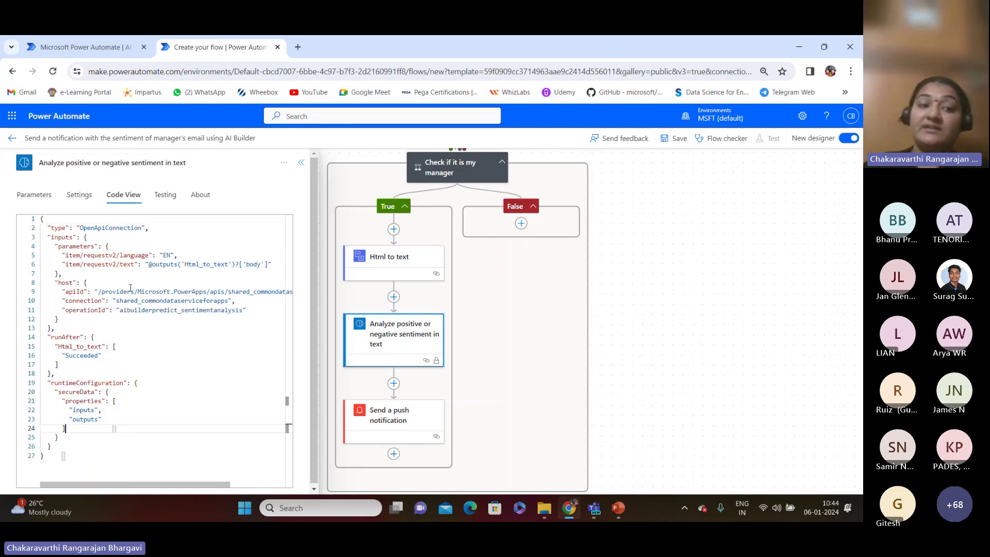
key(Down)
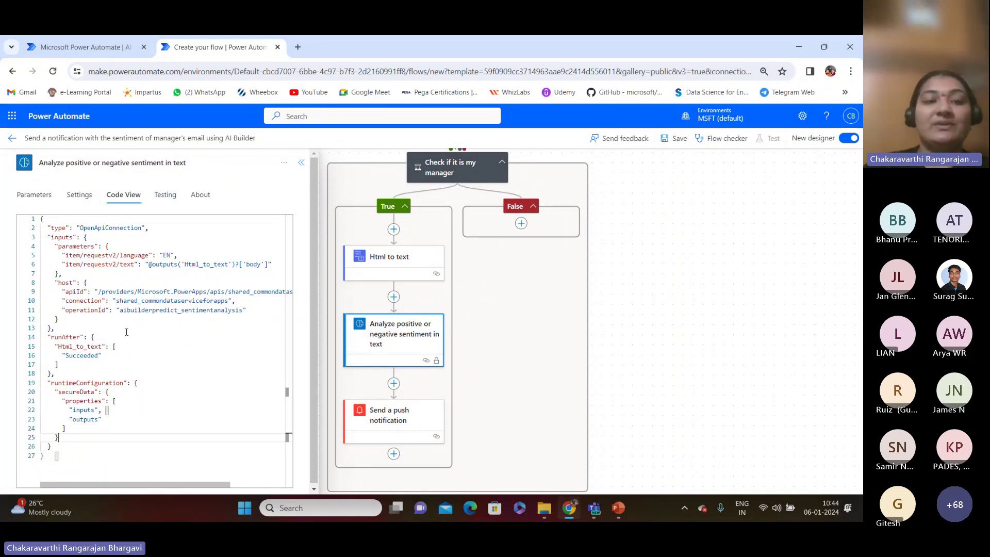
- Explore the sentiment analysis action's static result testing option and its About details, and return to its parameters
click(169, 200)
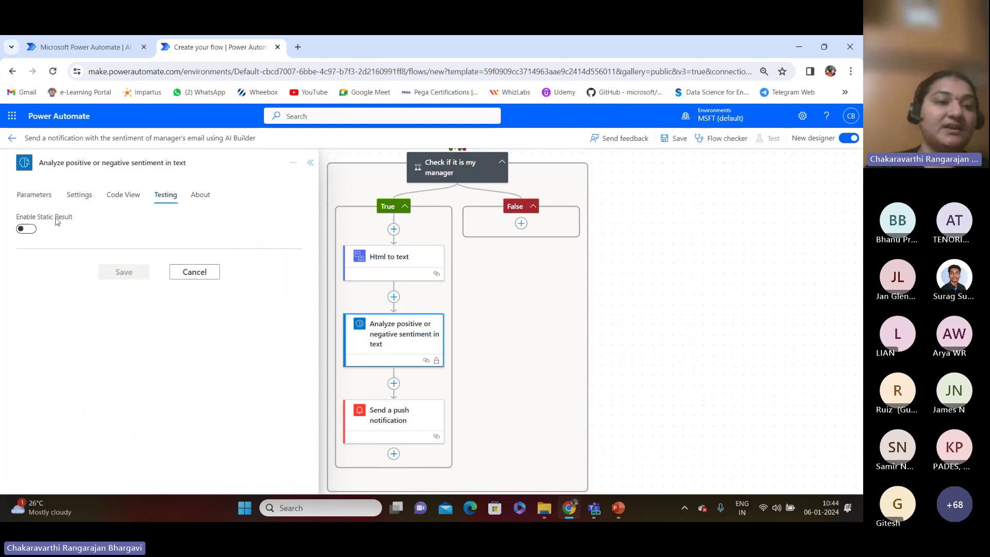
click(29, 230)
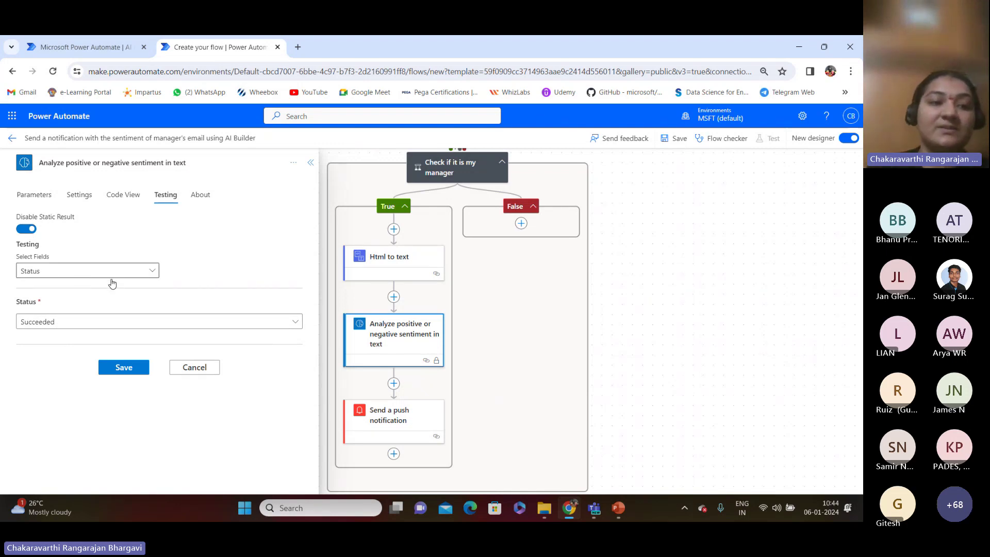
click(201, 202)
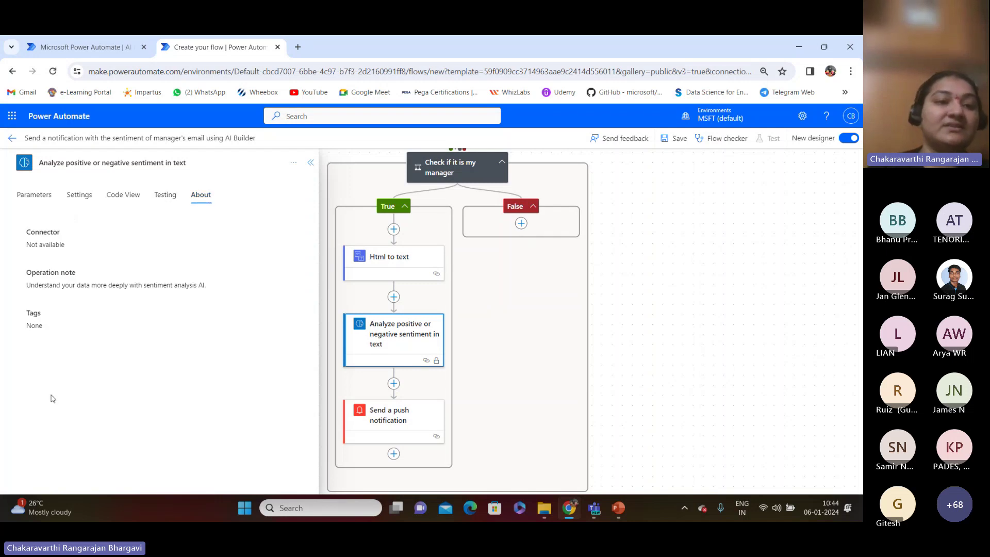
click(37, 204)
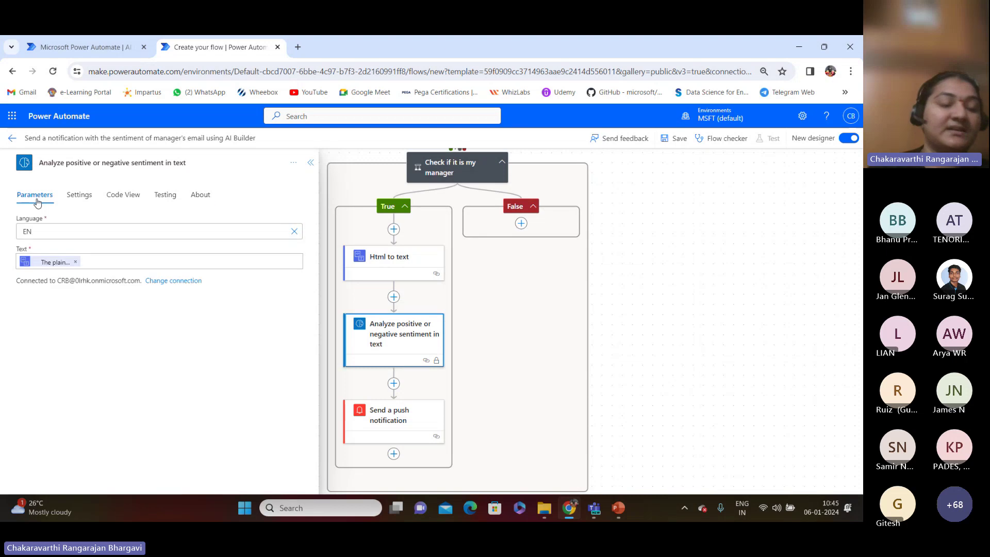
- Save the flow and return to its details page, dismissing the ready-to-go message
click(311, 162)
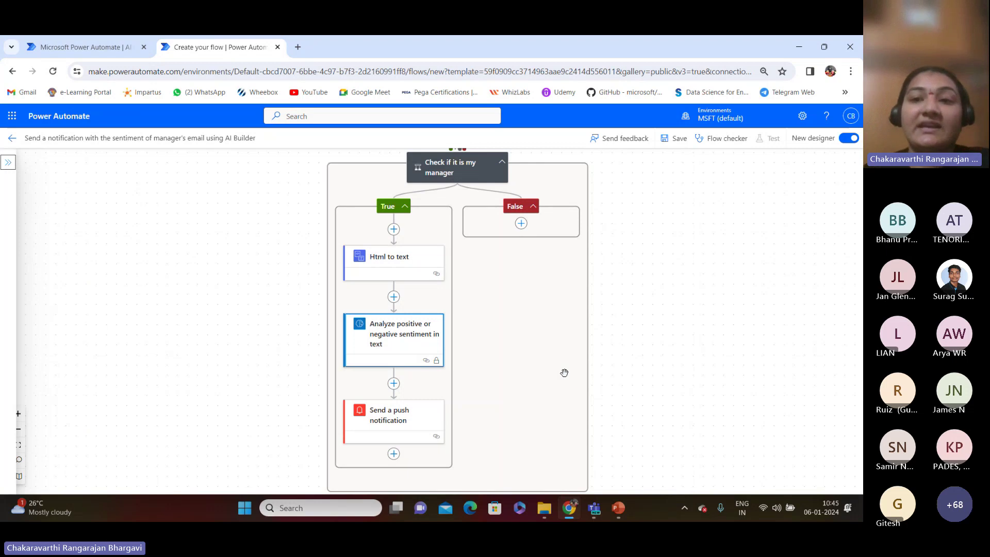
click(680, 145)
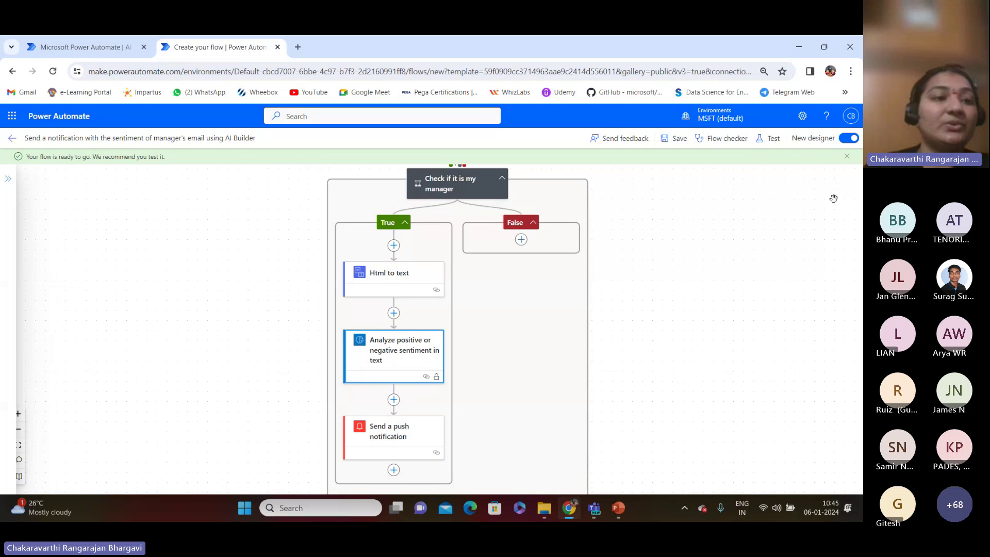
click(12, 139)
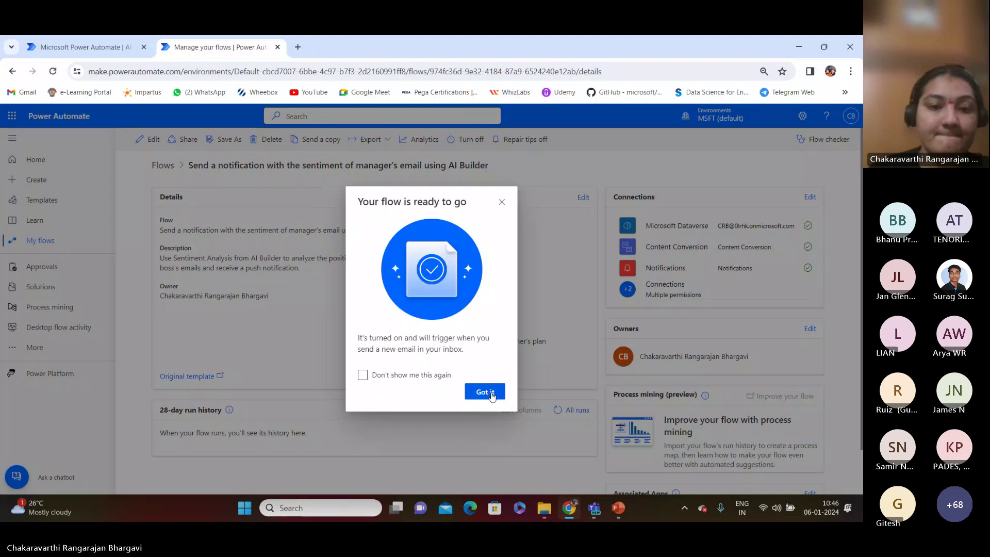
click(482, 395)
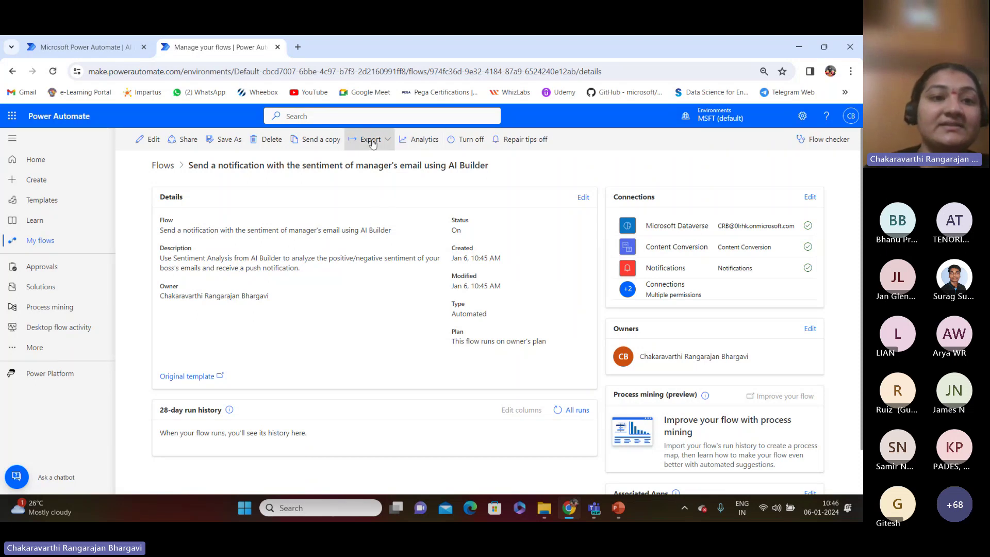
- Review the saved flow's sharing, export and analytics options, and return to its details page
click(186, 141)
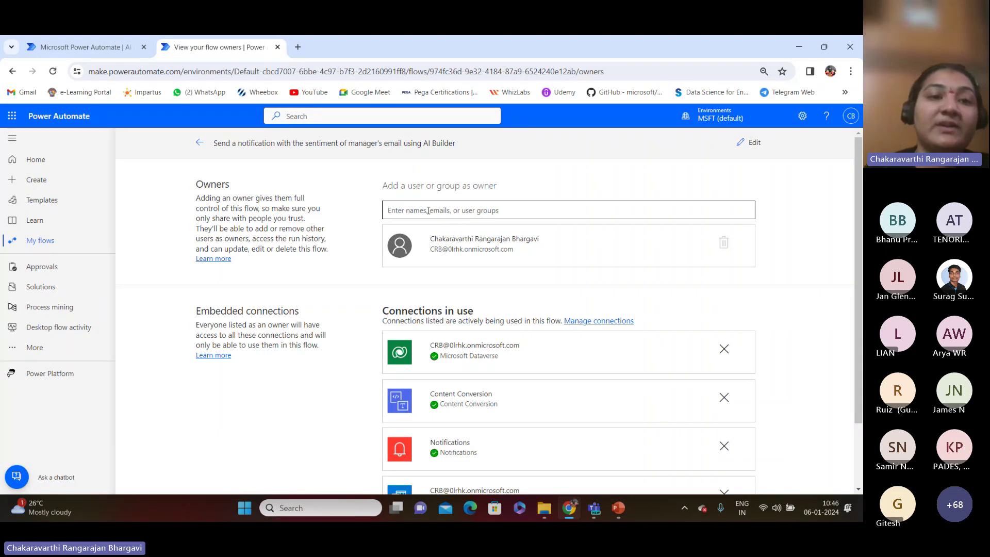
click(199, 143)
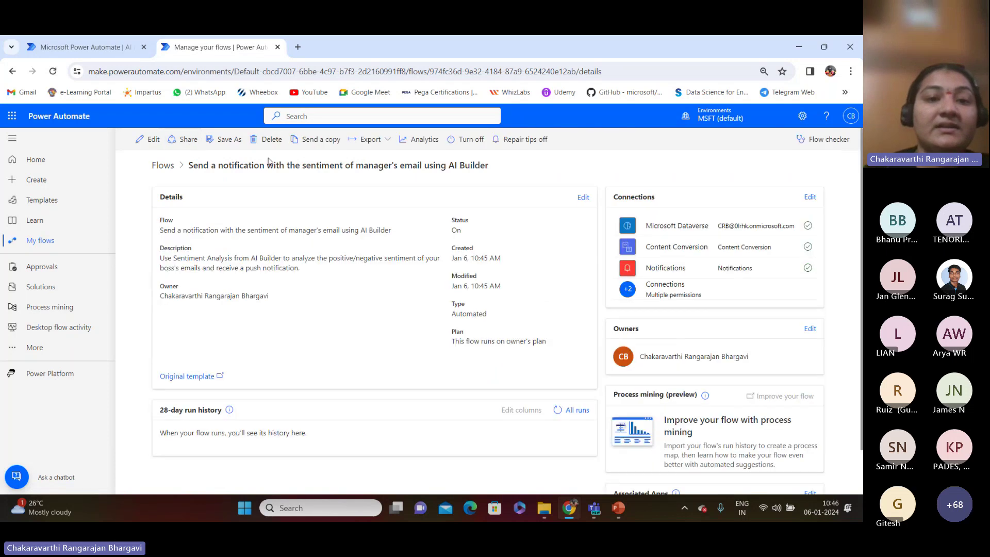
click(388, 142)
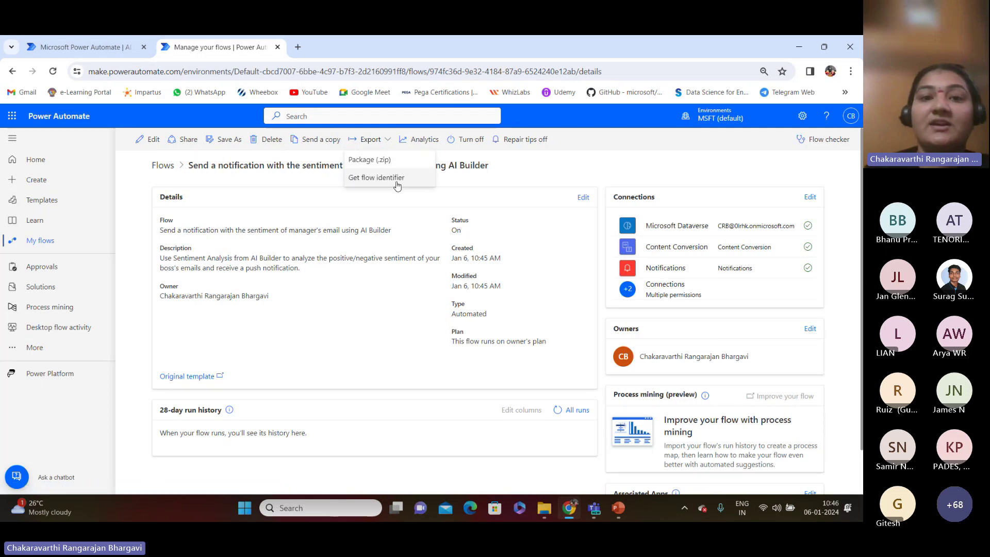
click(422, 142)
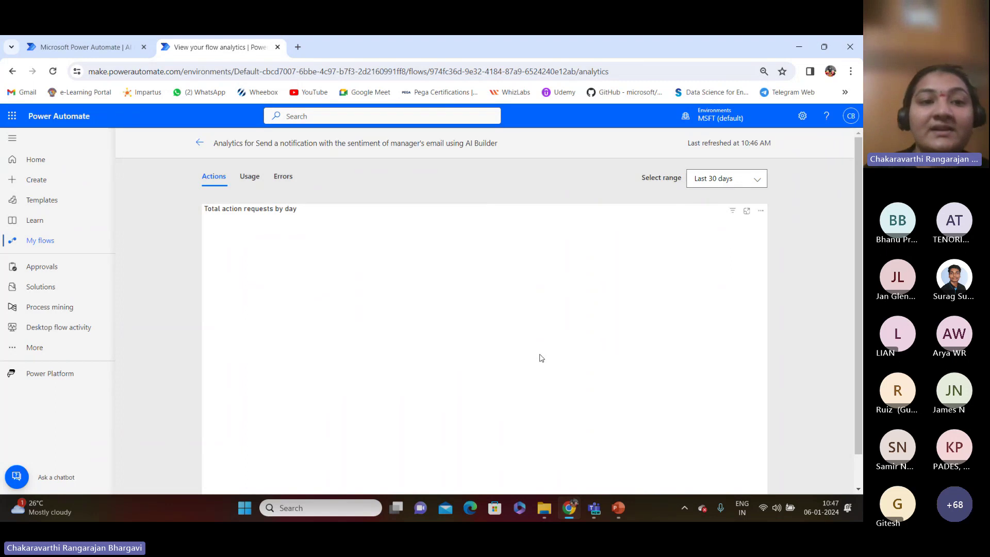
click(198, 153)
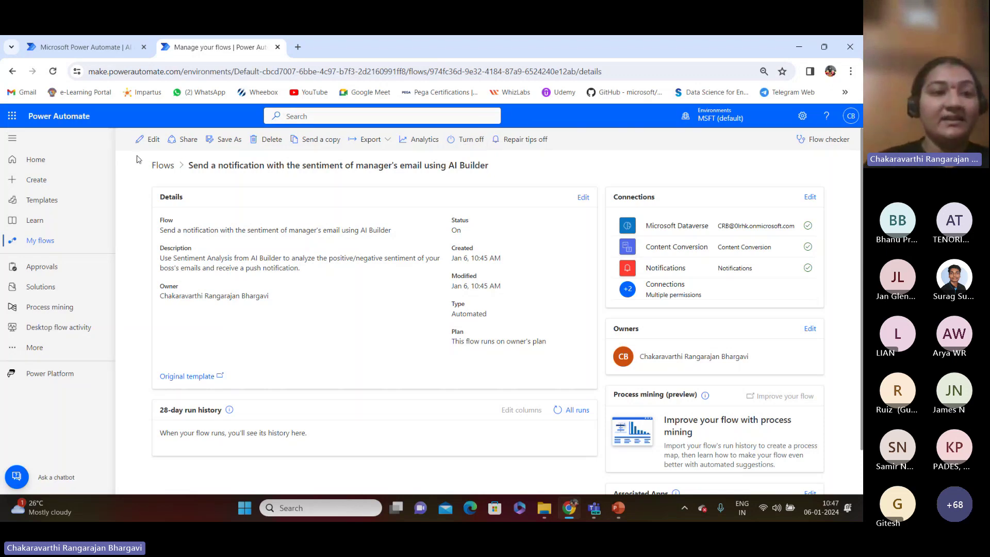
- Look through the home page's learning, exploration and news sections
click(67, 355)
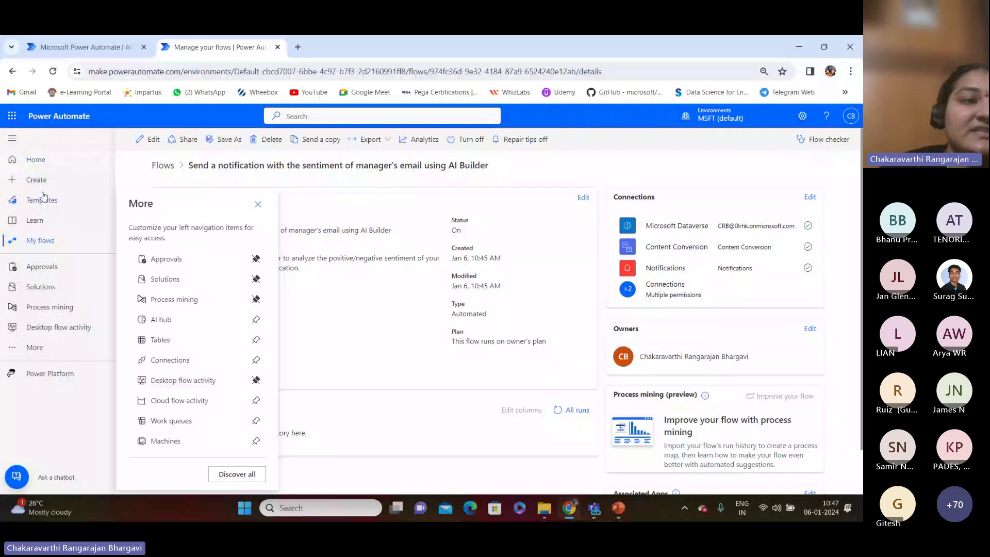
click(46, 166)
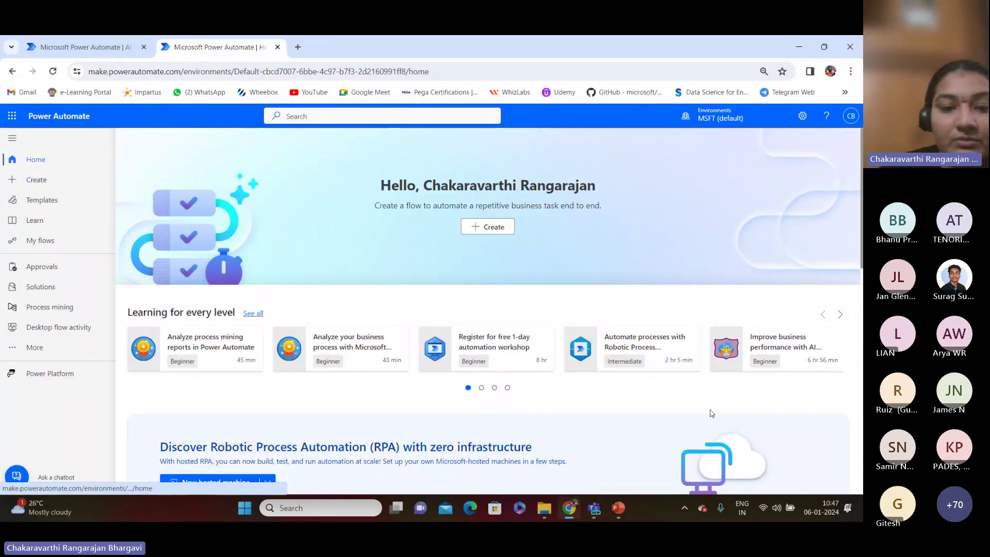
scroll(660, 438, down, 8)
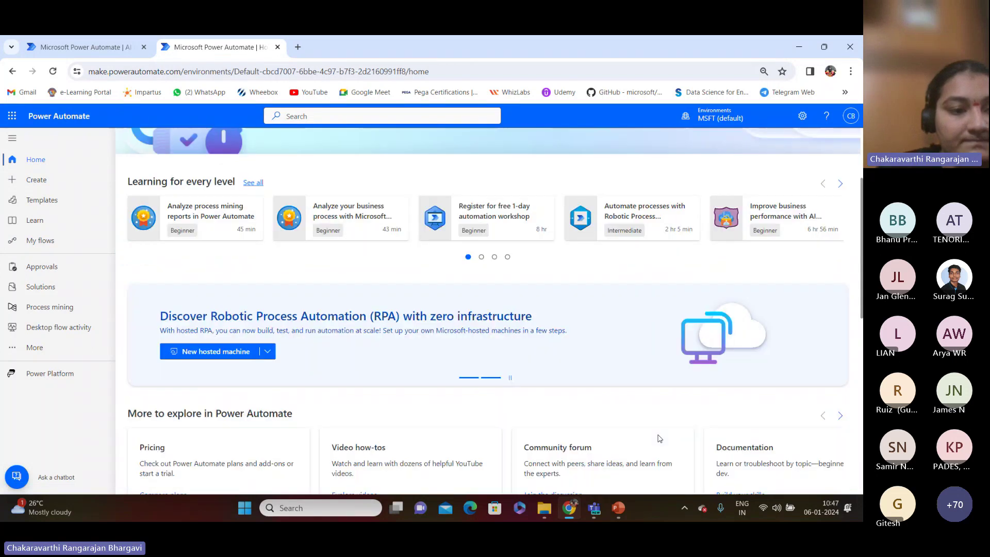
scroll(660, 438, down, 3)
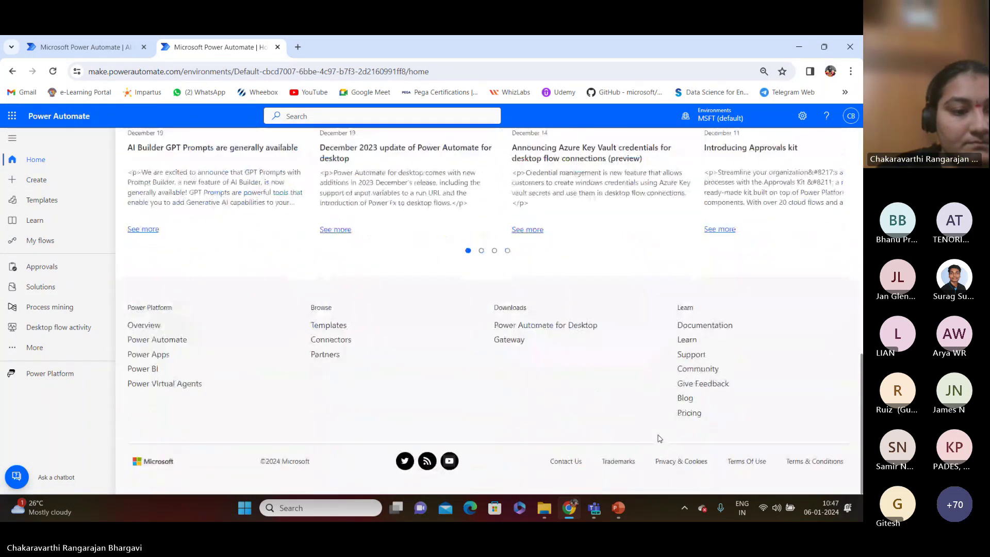
scroll(659, 438, up, 5)
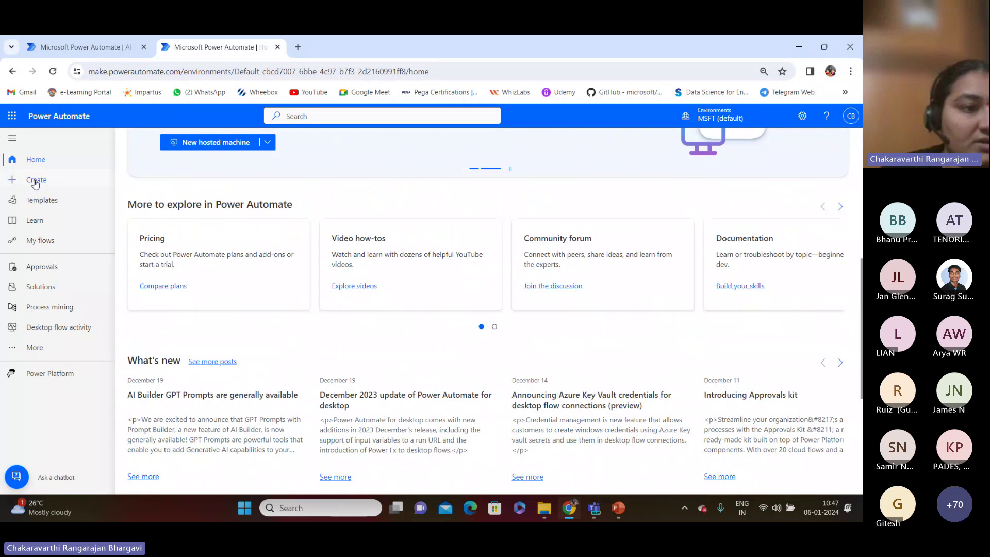
- Open the list of own cloud flows, select the manager's email sentiment flow and review its additional commands, including the export options
click(35, 181)
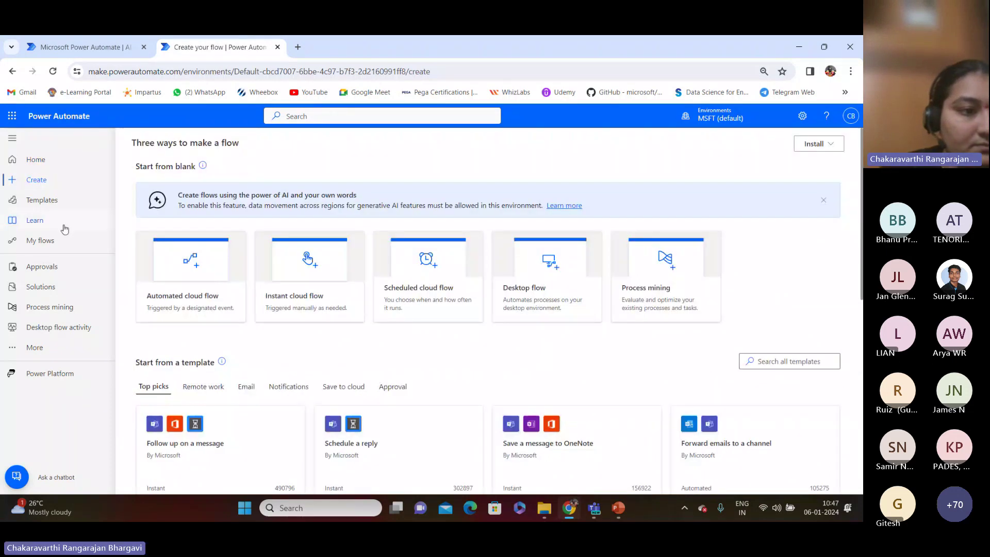
click(83, 240)
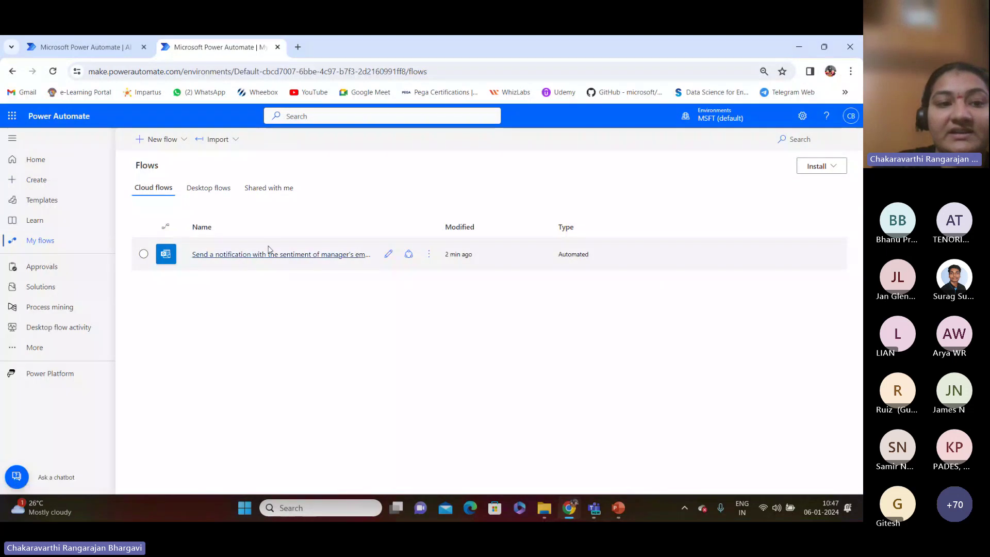
click(144, 254)
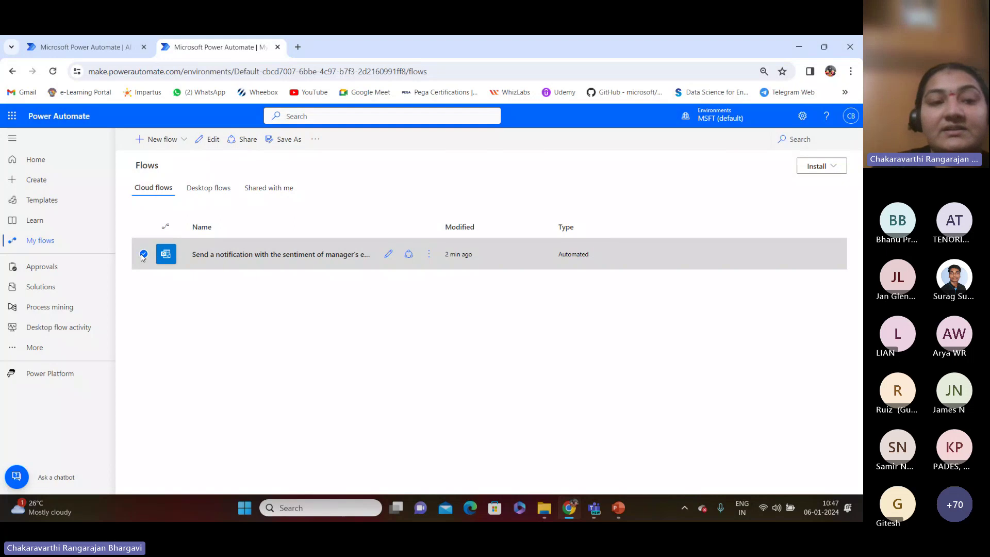
click(314, 141)
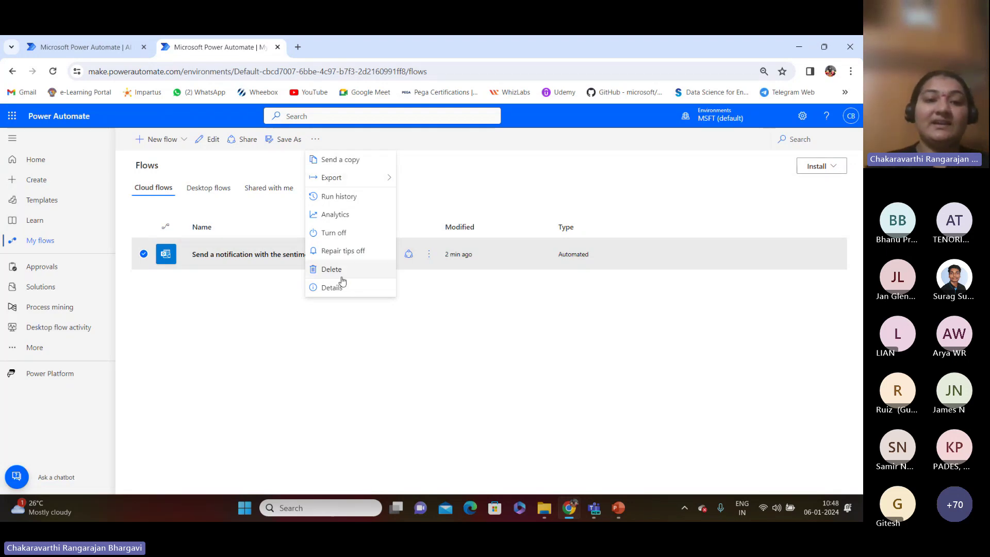
mouse_move(376, 177)
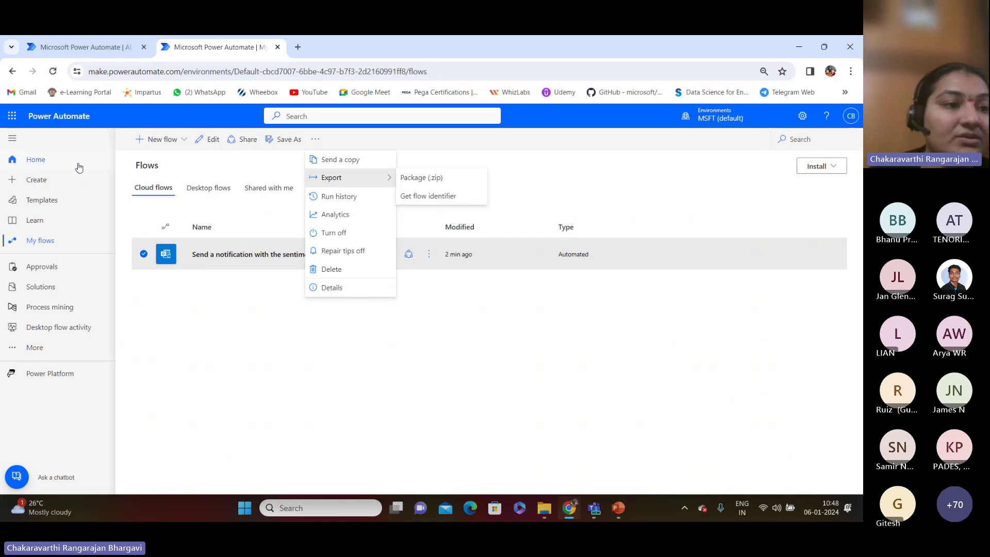
- Create an automated cloud flow named Sample with the Microsoft Forms trigger "When a new response is submitted"
click(46, 182)
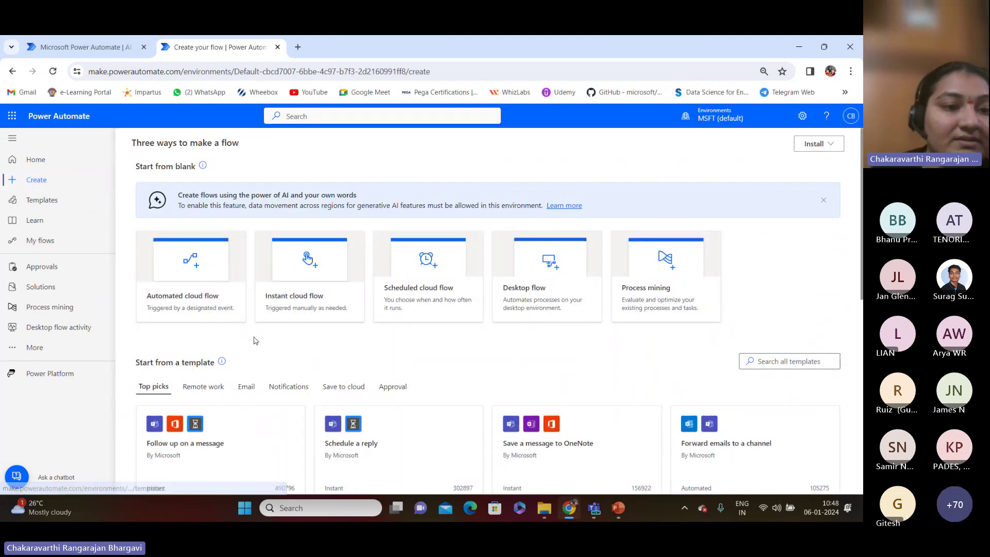
click(199, 283)
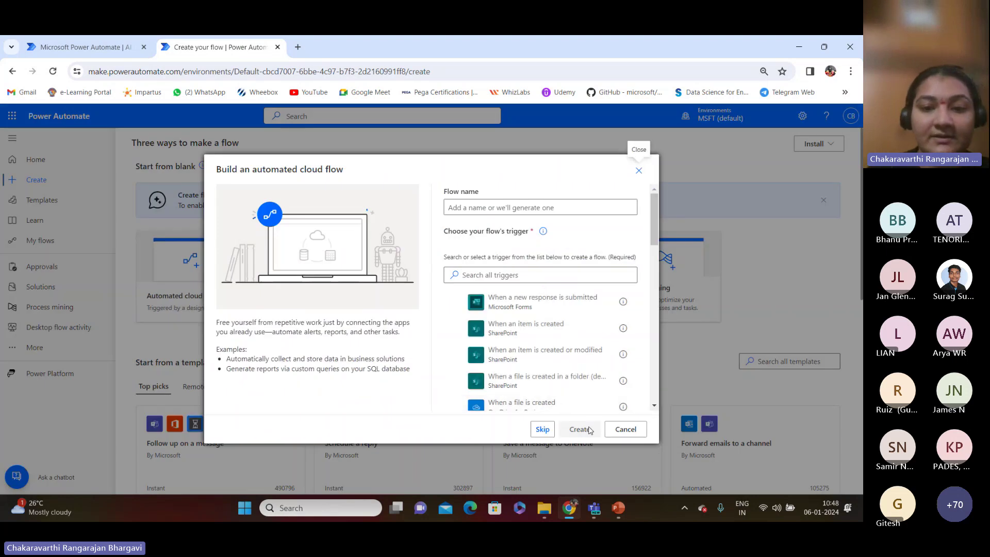
click(525, 208)
text(Samp)
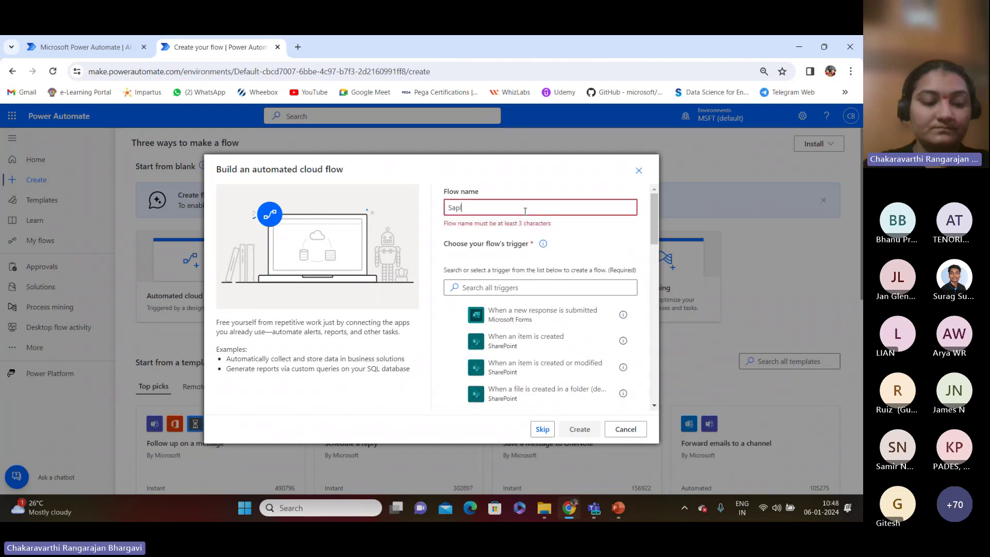
text(le)
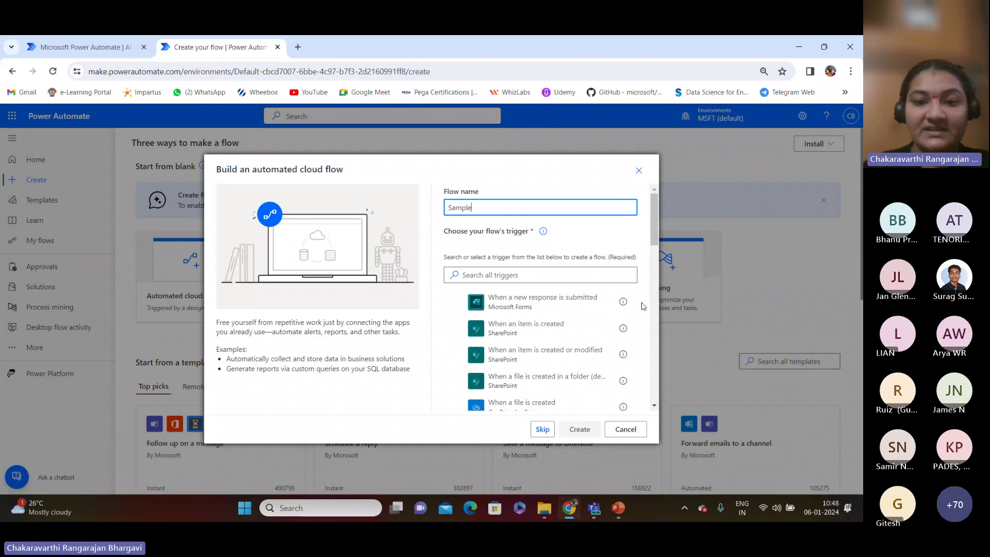
click(537, 307)
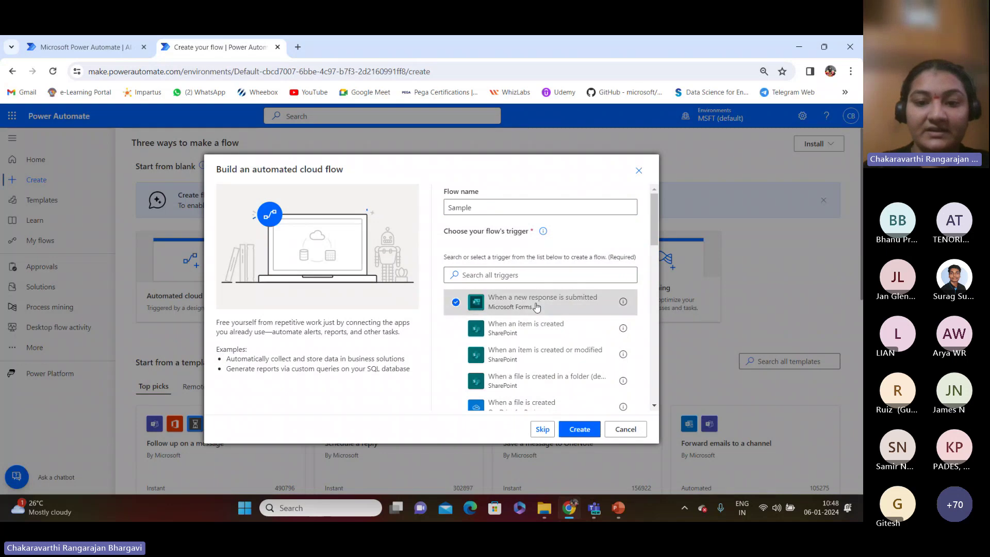
click(588, 437)
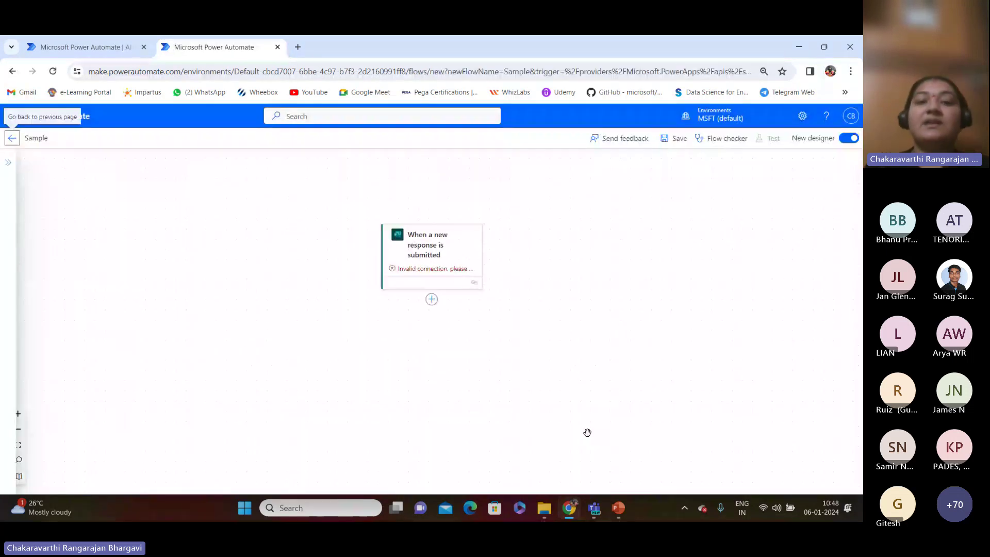
- Search the actions for "AI" and add "Save file to AI Builder feedback loop" after the trigger
click(432, 300)
click(436, 320)
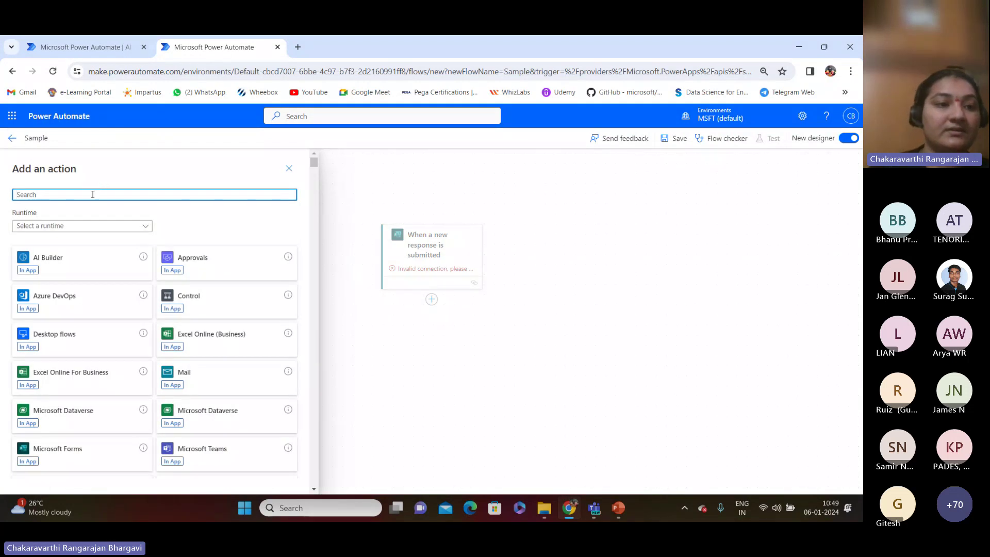
text(AI)
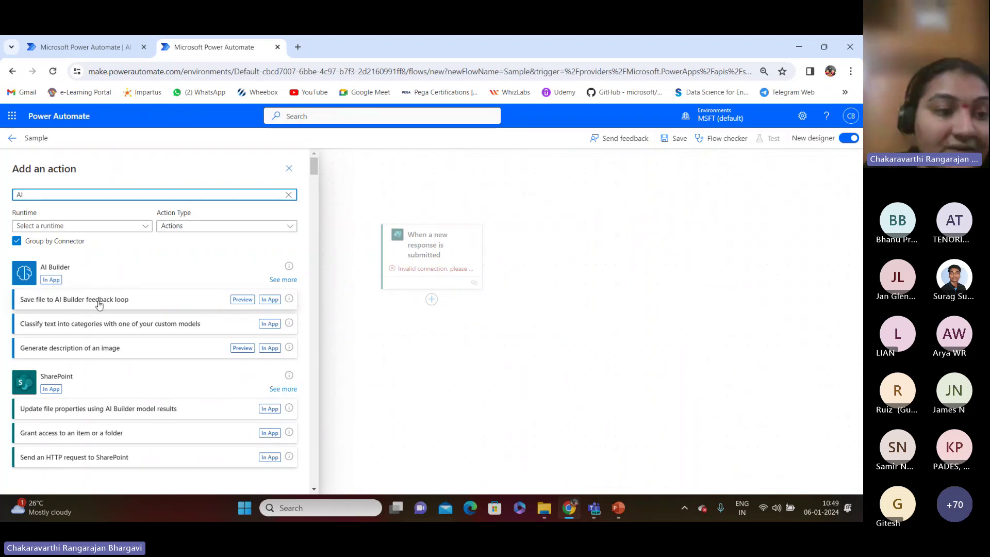
click(146, 307)
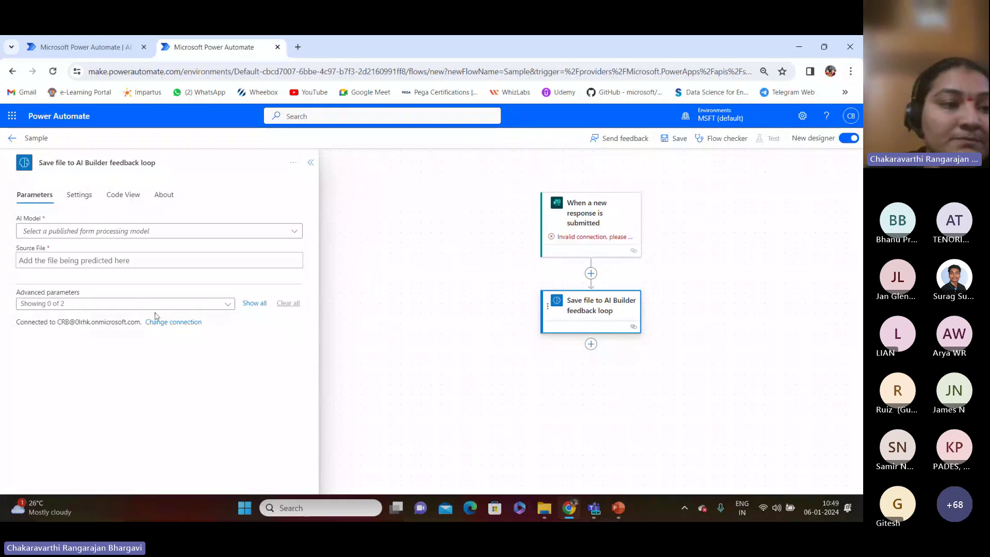
- Switch the feedback loop action's AI Model parameter to custom value entry and inspect the AI Model and Source File fields
click(77, 230)
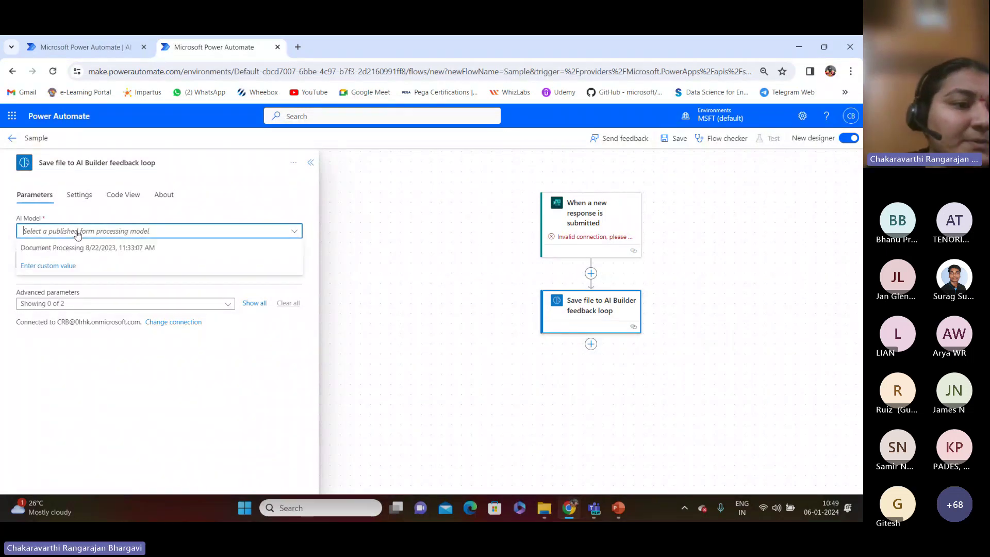
click(69, 267)
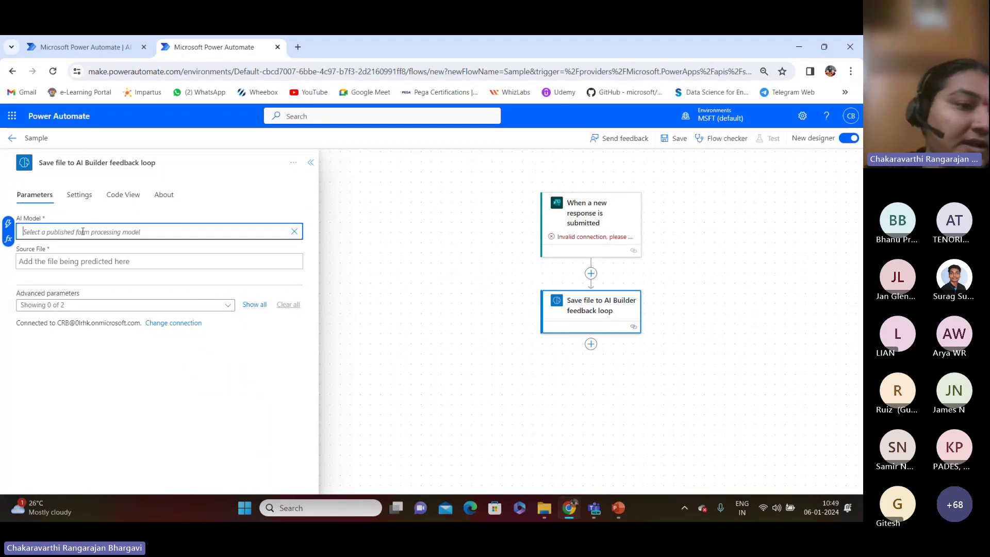
click(73, 268)
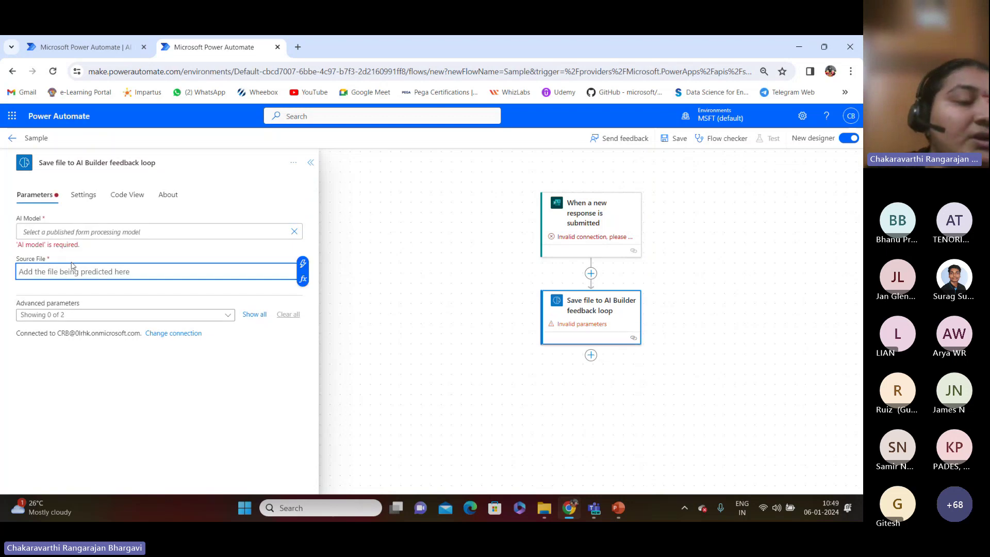
click(54, 232)
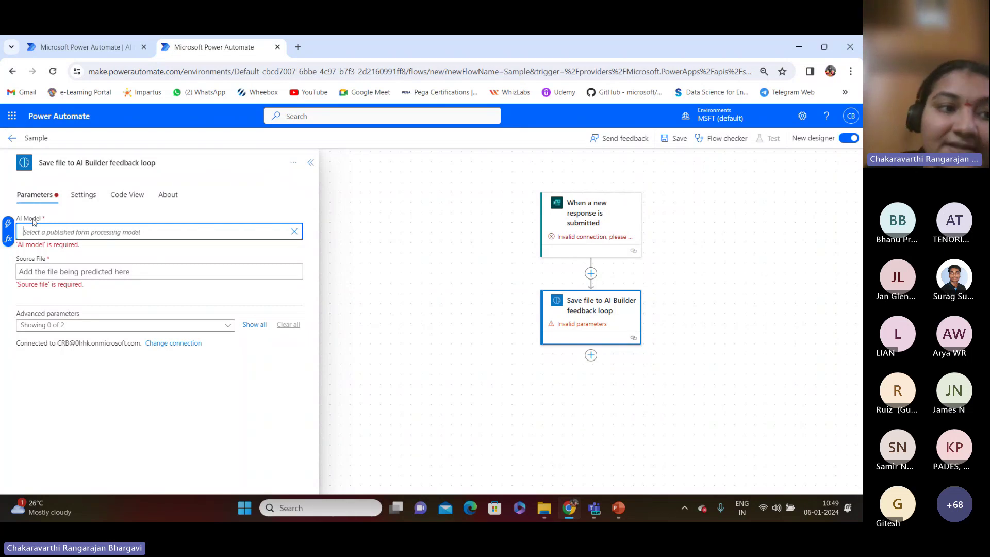
click(64, 271)
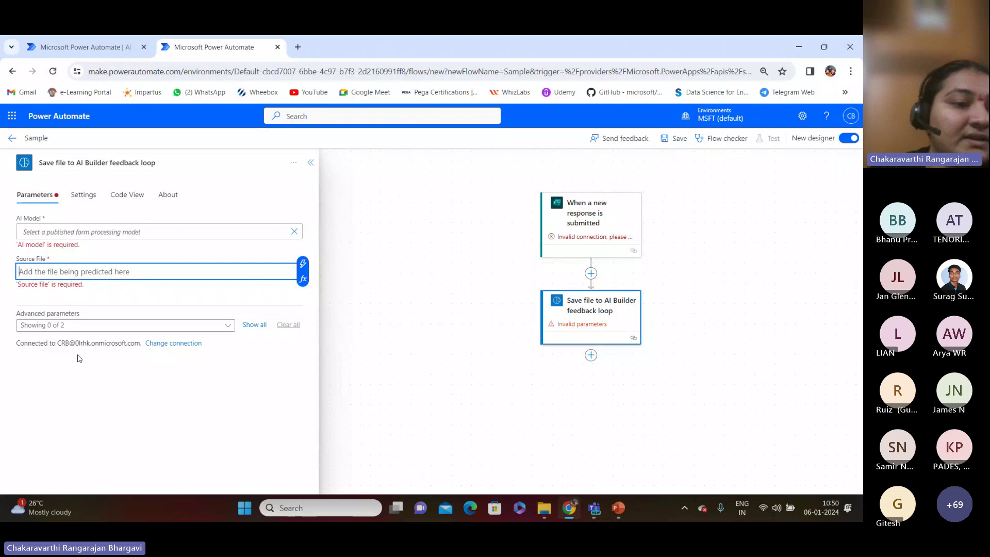
- Leave the Sample flow without saving and return to the list of flows
click(308, 163)
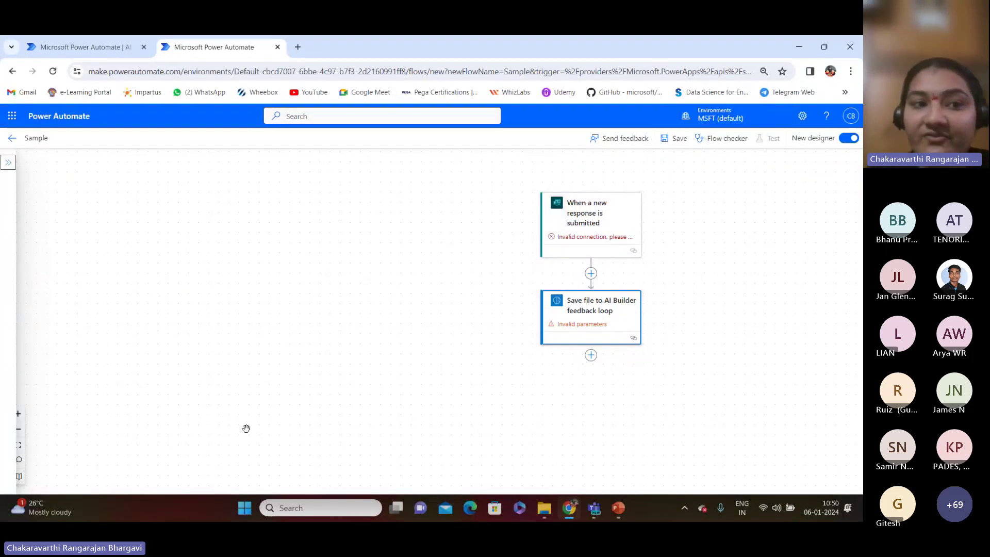
click(13, 138)
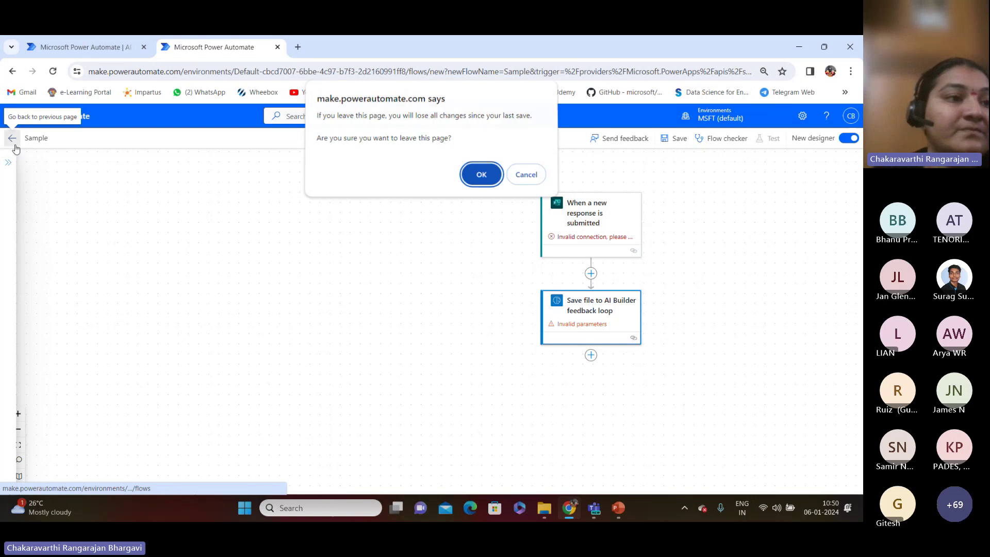
click(481, 177)
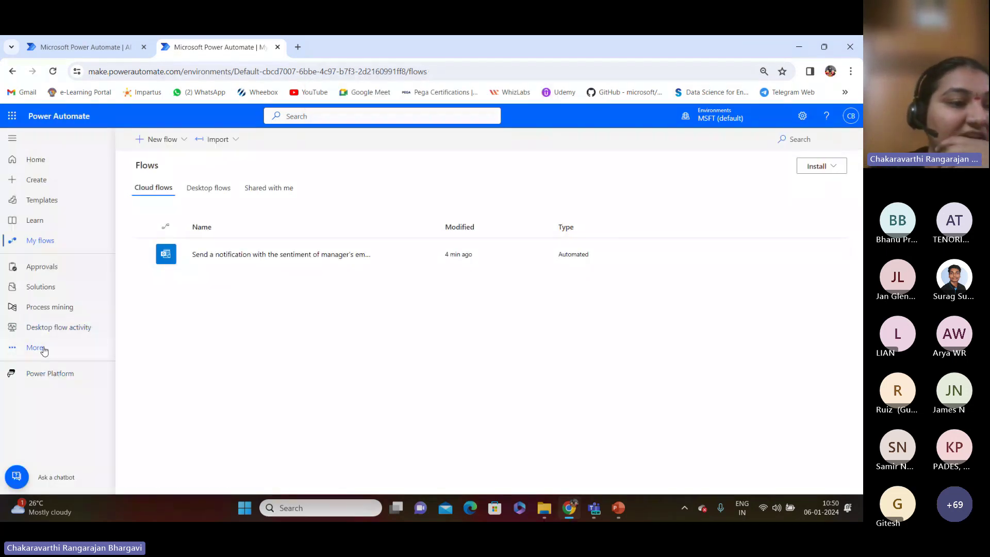
- Go to the AI hub, show all own AI models and open the published Document Processing 8/22/2023, 11:33:07 AM model
click(44, 349)
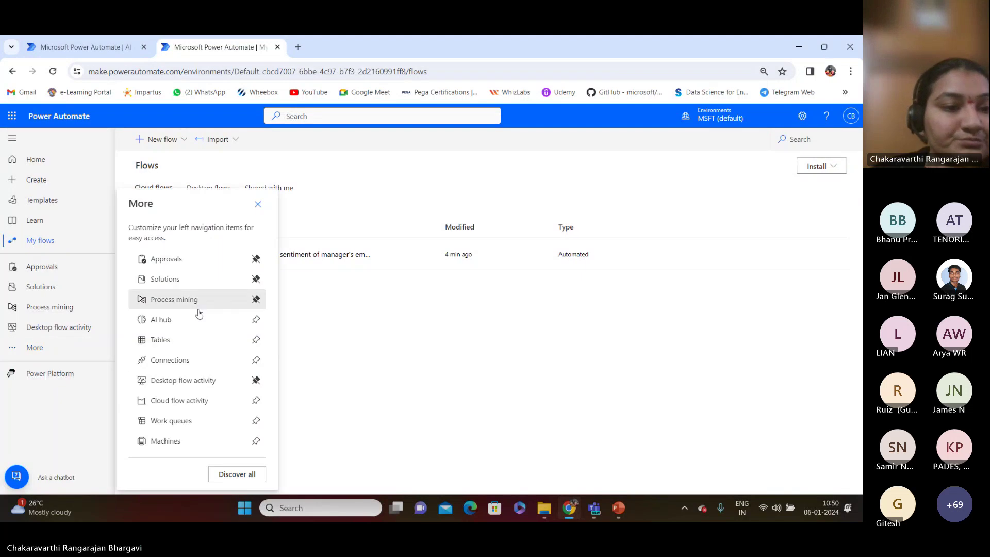
click(188, 319)
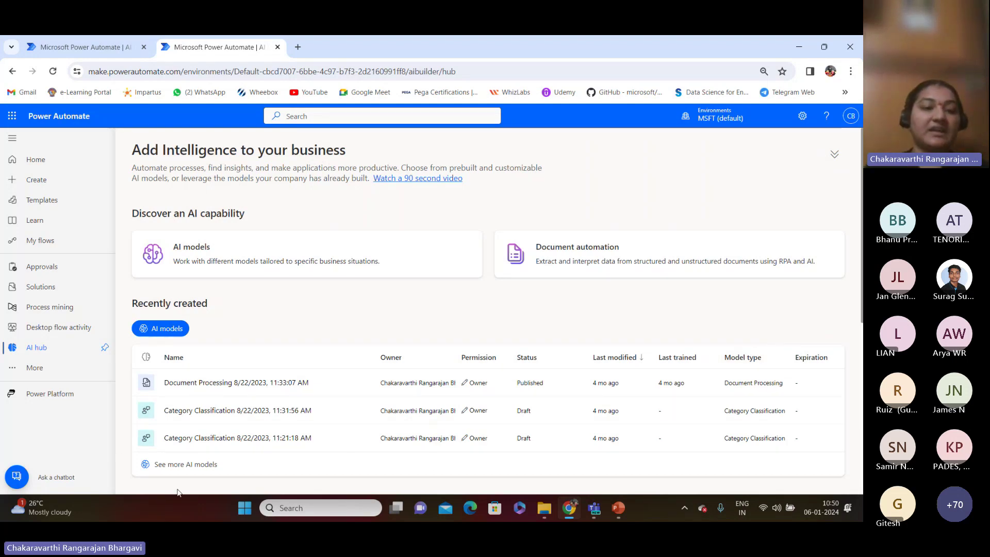
click(188, 466)
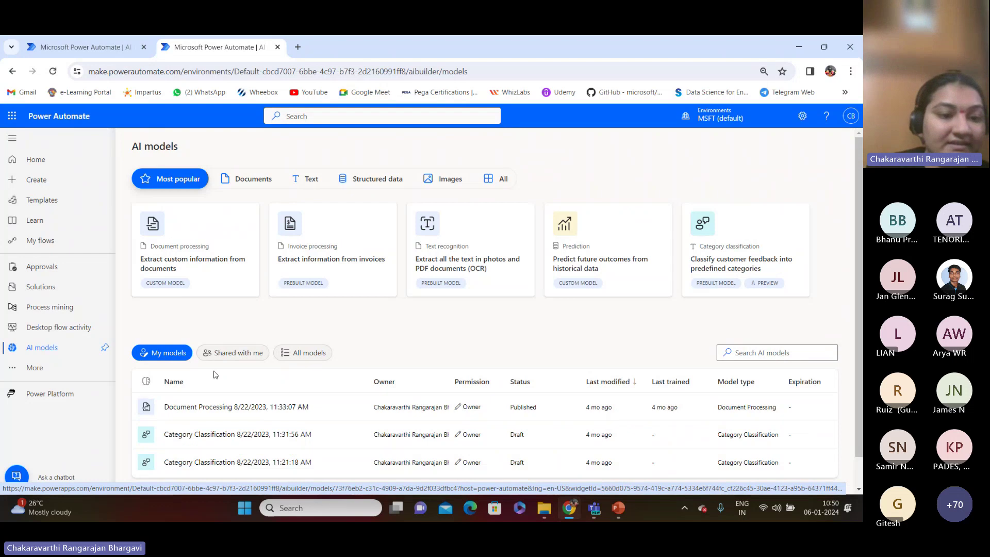
click(224, 406)
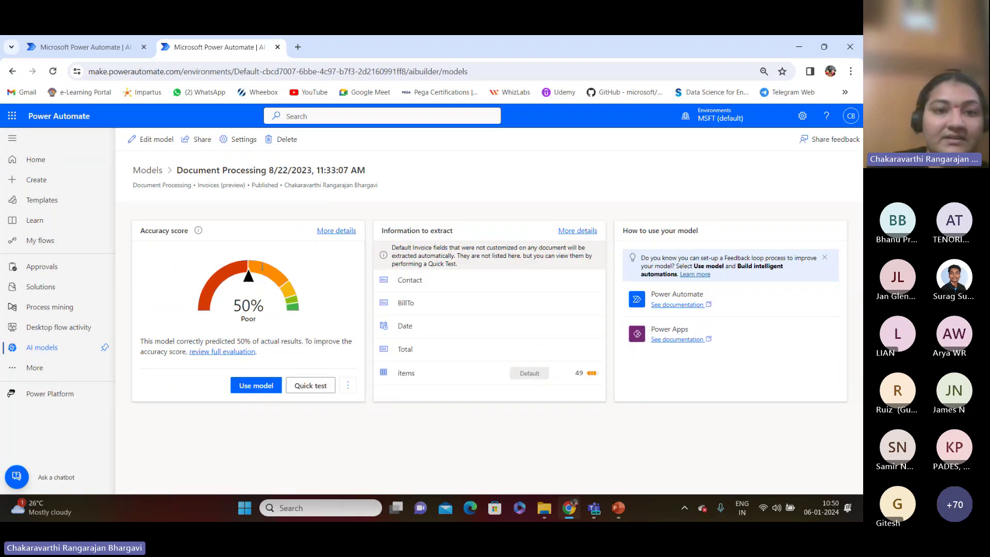
- Open the document processing model for editing, go back to its document type settings and examine the sample invoice
click(148, 139)
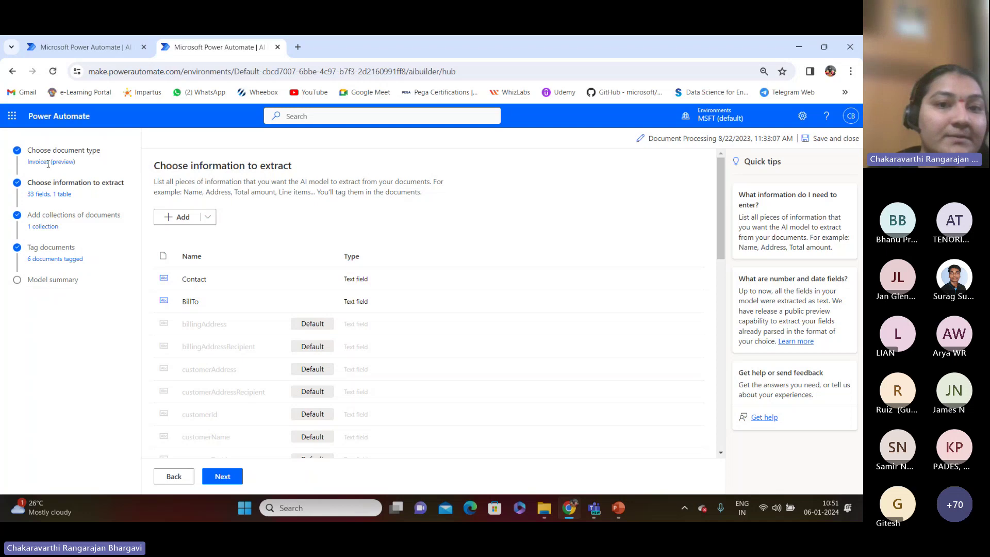
click(174, 476)
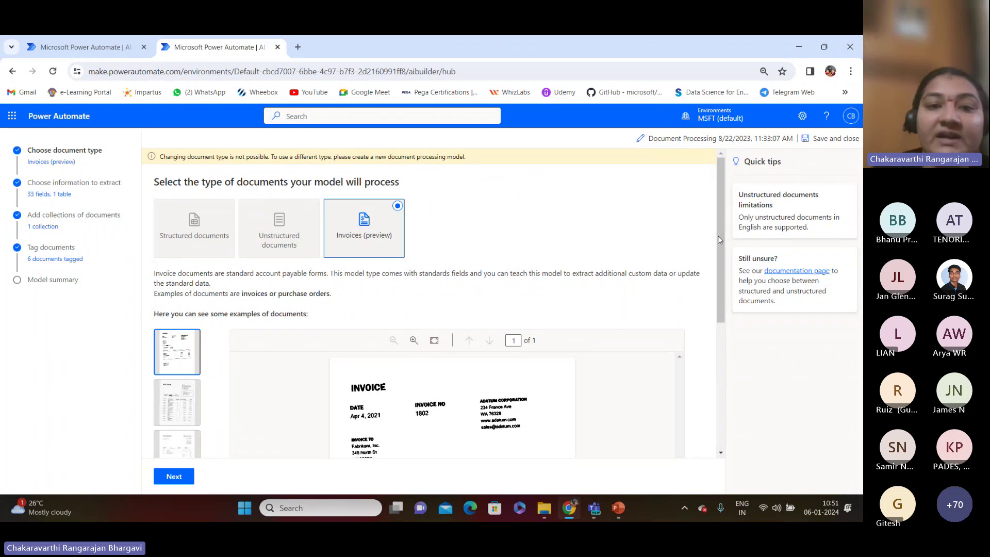
drag(722, 237, 733, 339)
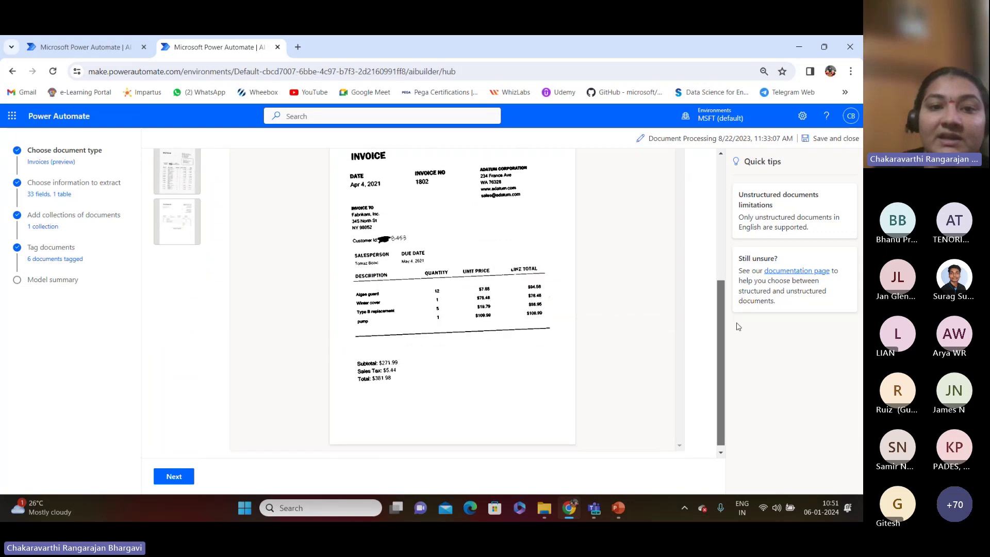
scroll(741, 283, up, 2)
scroll(741, 284, down, 1)
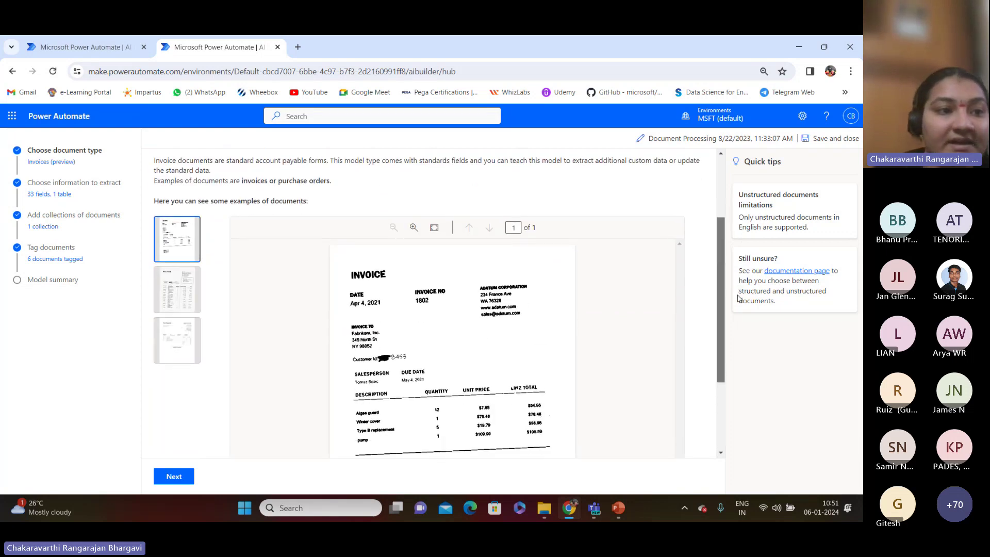
- Review the sample invoices, continue to the information to extract and look through the field list
scroll(739, 282, up, 2)
scroll(739, 282, down, 2)
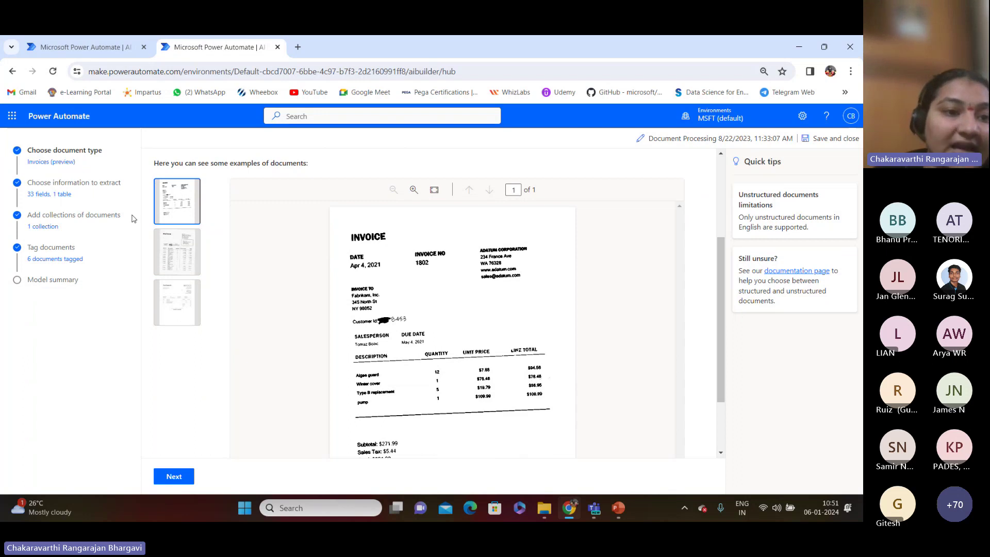
click(168, 245)
click(188, 472)
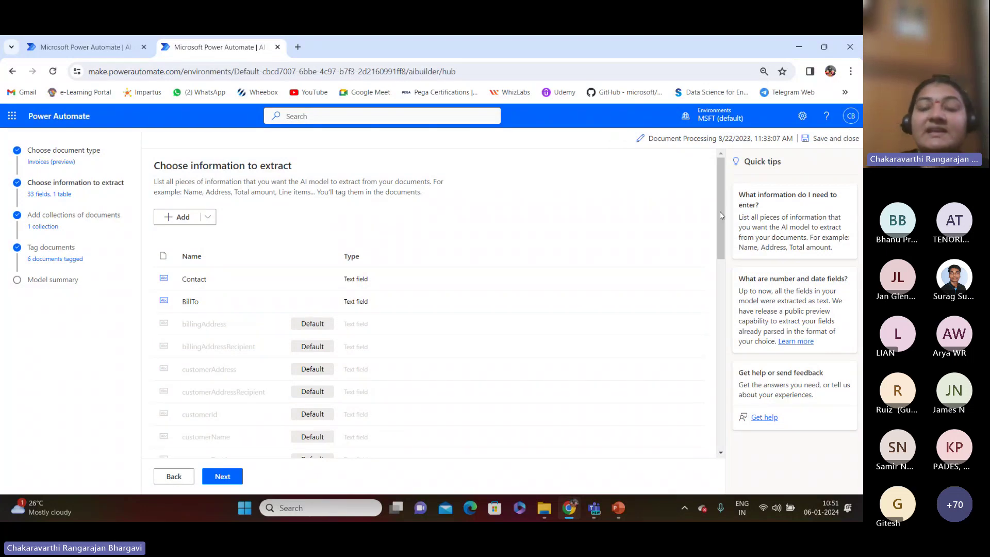
drag(720, 228, 191, 216)
- Preview the number and date field types, and add a checkbox named Checkbox to the information to extract
click(184, 217)
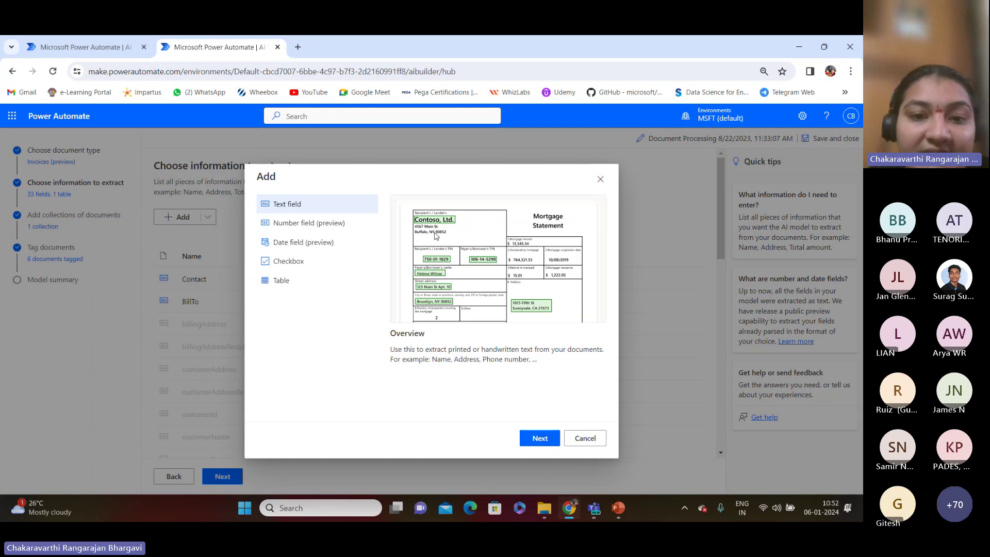
click(309, 225)
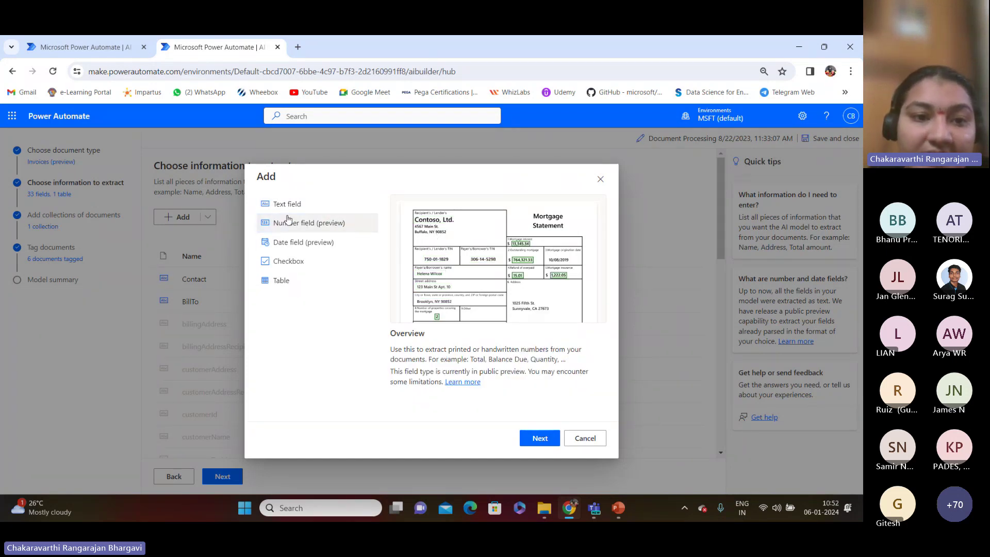
click(315, 243)
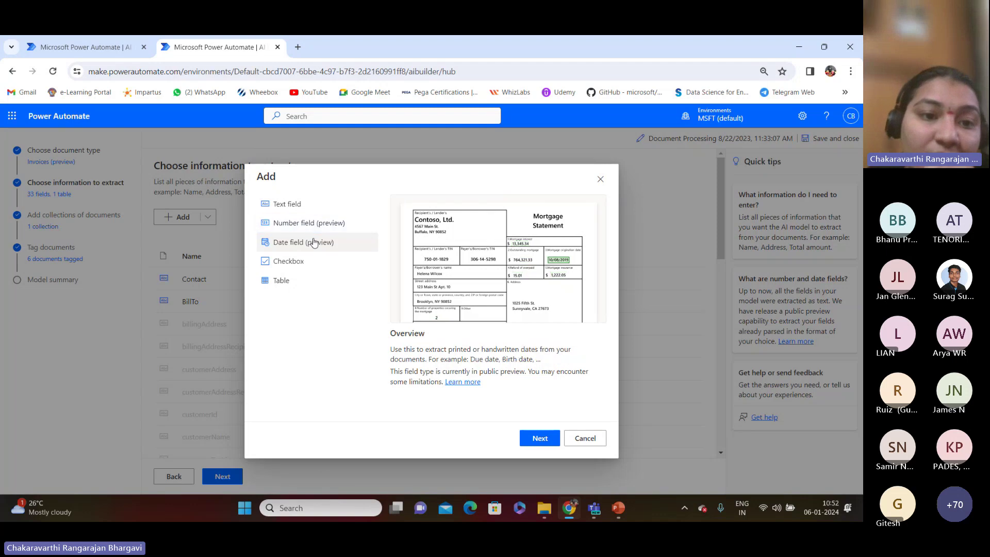
click(314, 269)
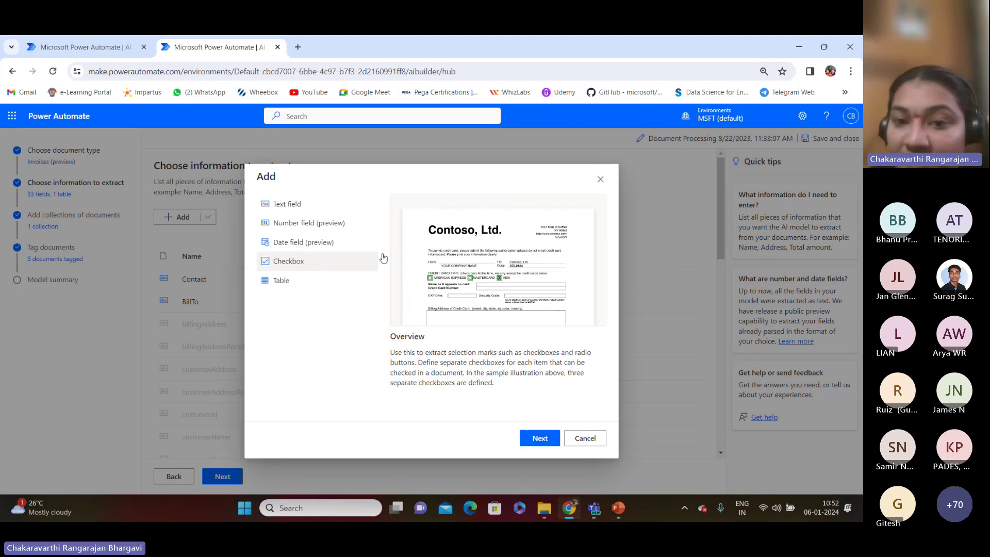
click(538, 436)
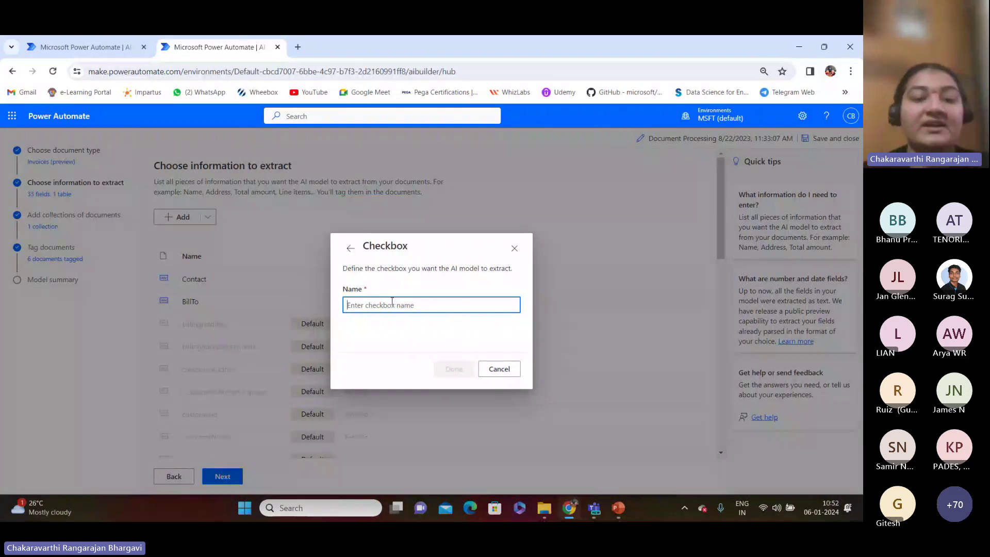
text(Check)
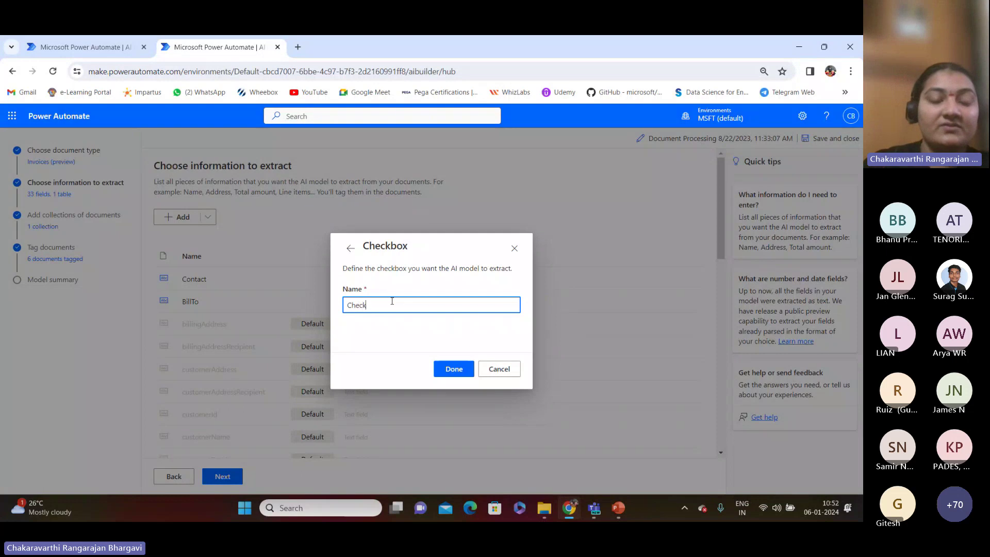
text(box)
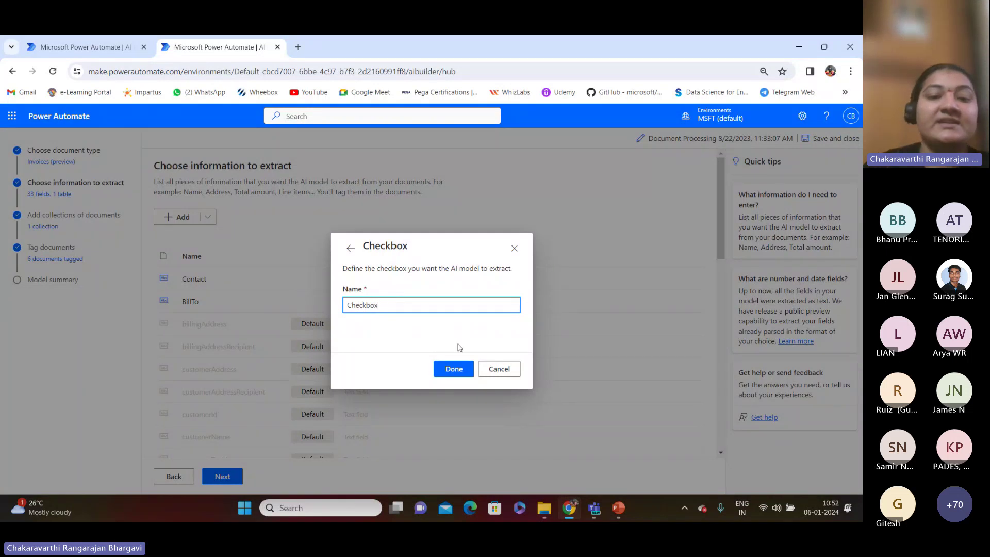
click(450, 373)
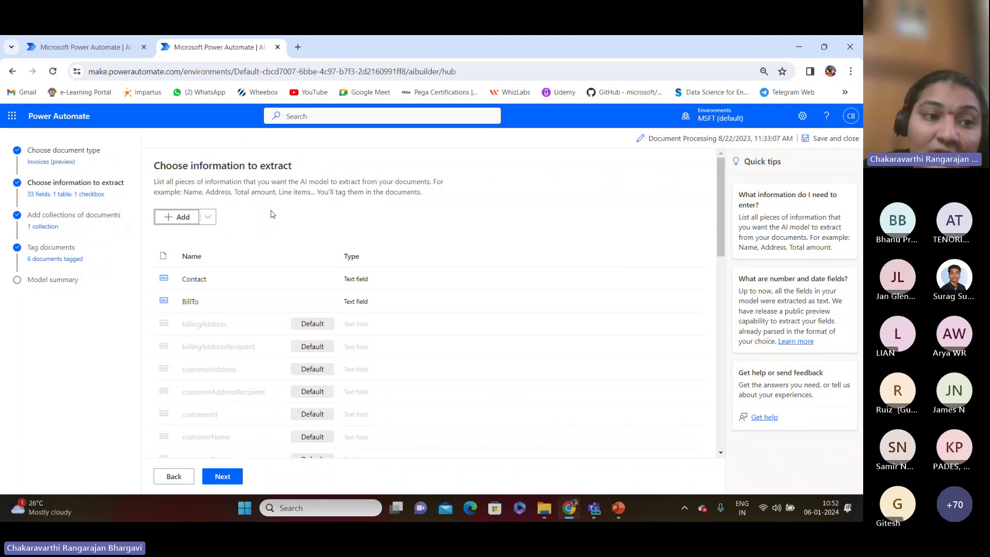
- Continue past the document collections to document tagging and go through the introductory tagging tips
click(239, 477)
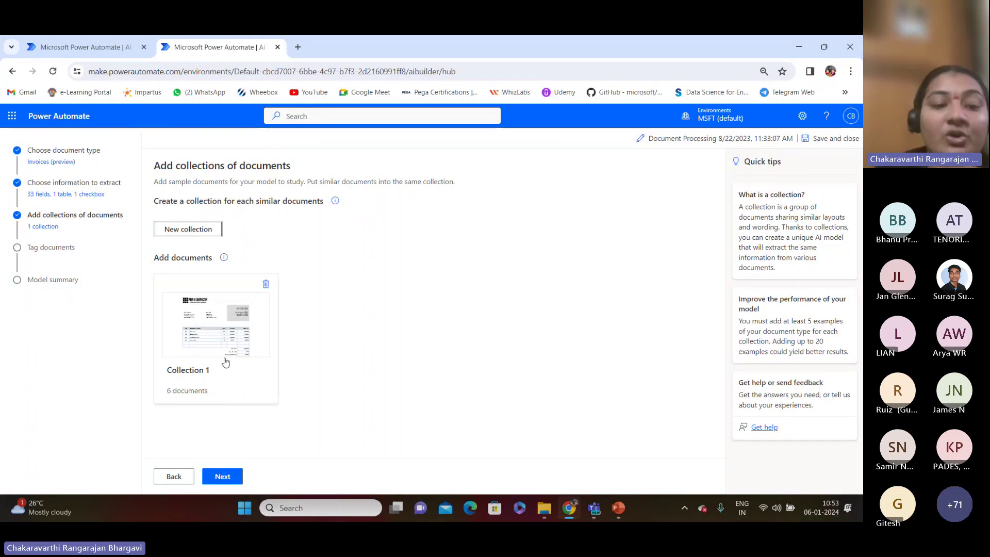
click(228, 481)
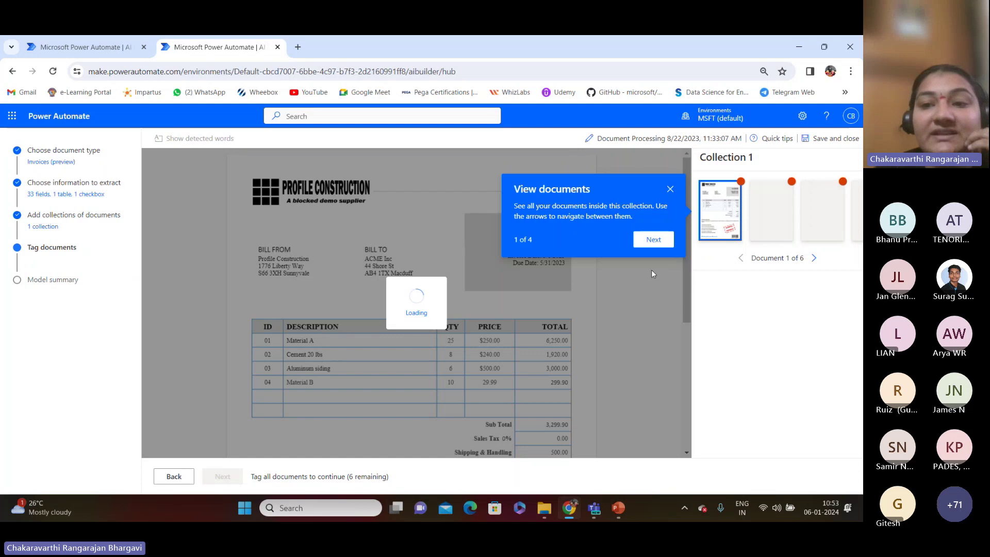
click(672, 239)
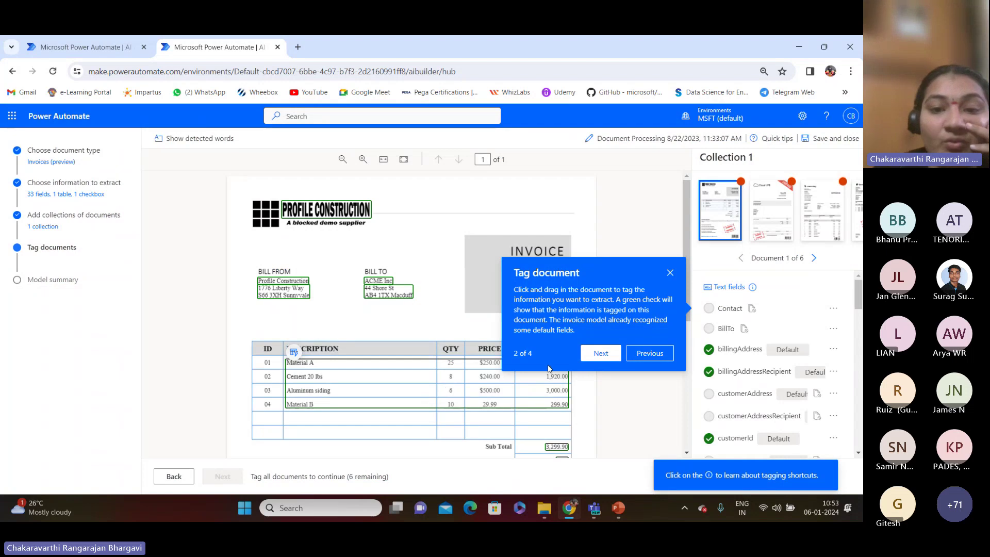
click(588, 356)
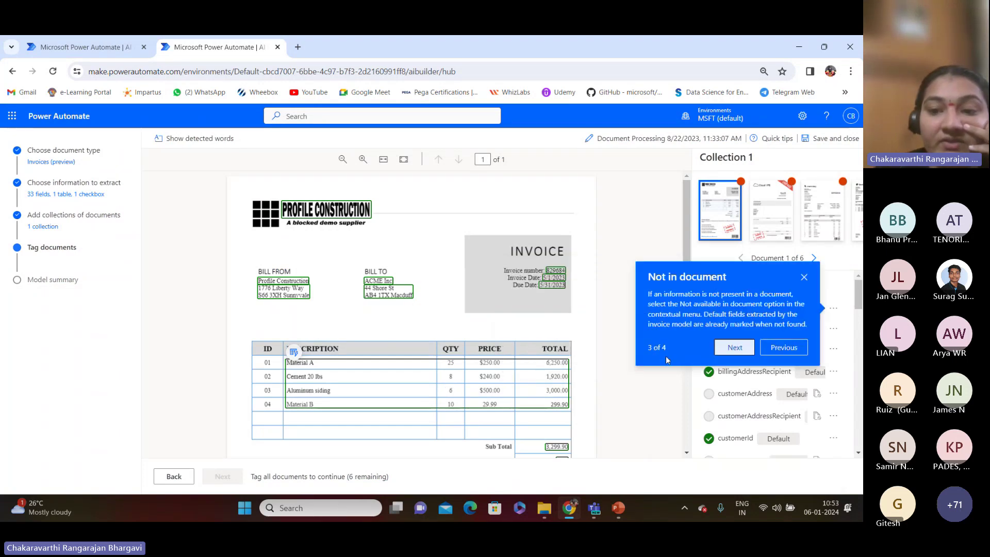
click(738, 350)
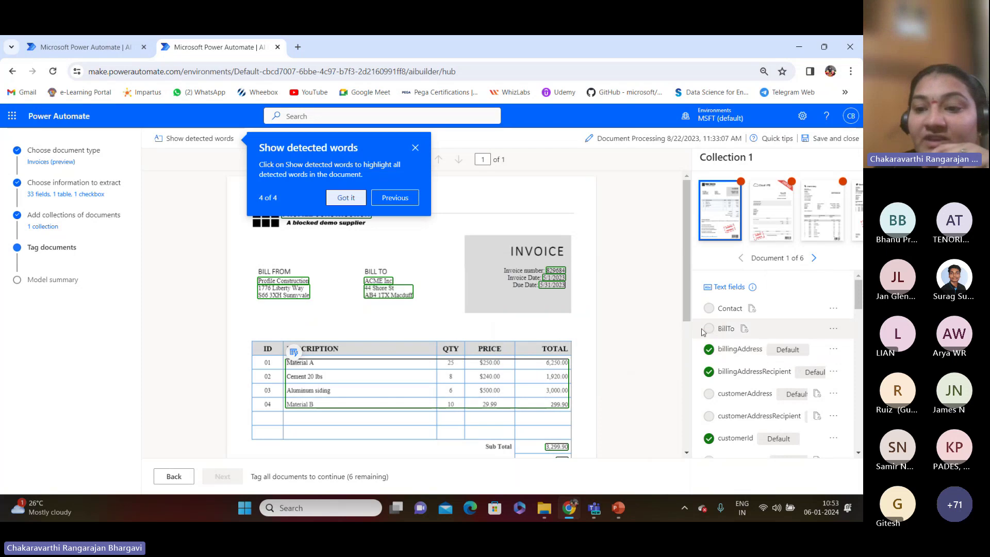
- Highlight the billingAddress tag on the first invoice, inspect its tag options and review the rest of the document
click(755, 347)
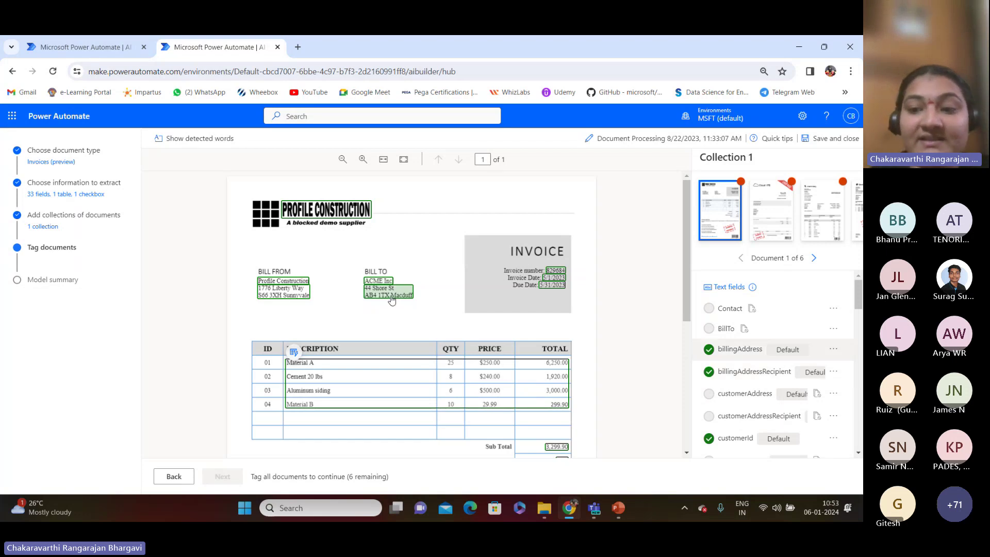
click(833, 350)
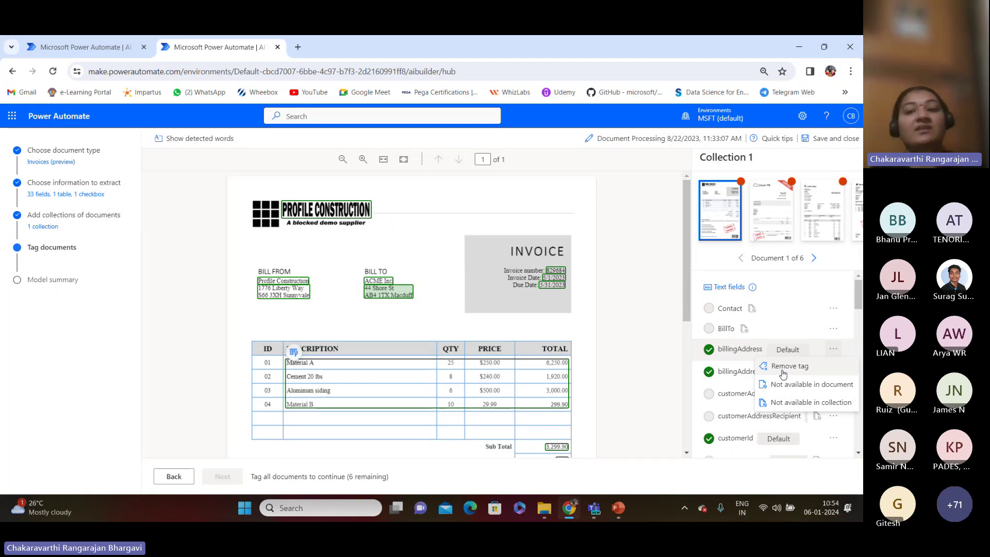
click(587, 334)
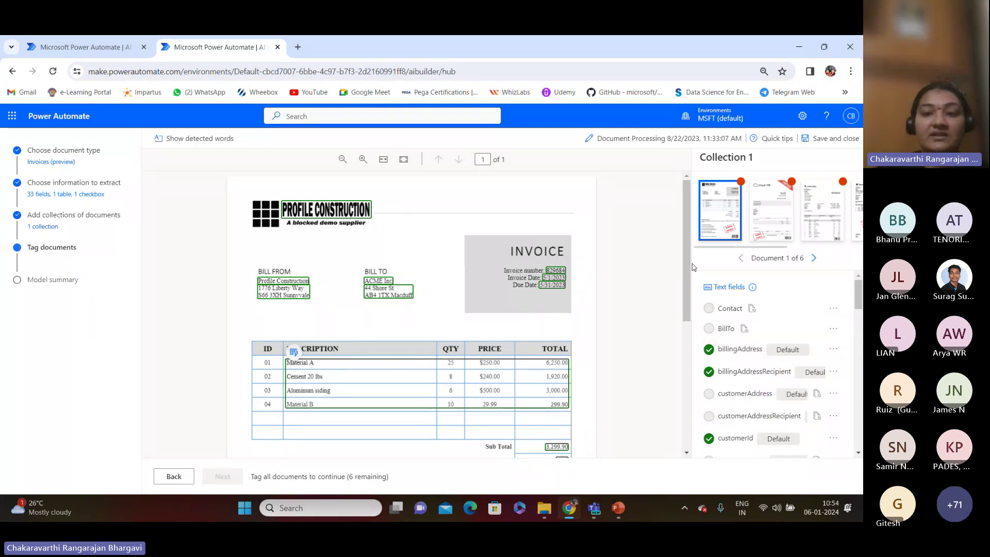
scroll(682, 319, down, 1)
scroll(683, 319, down, 5)
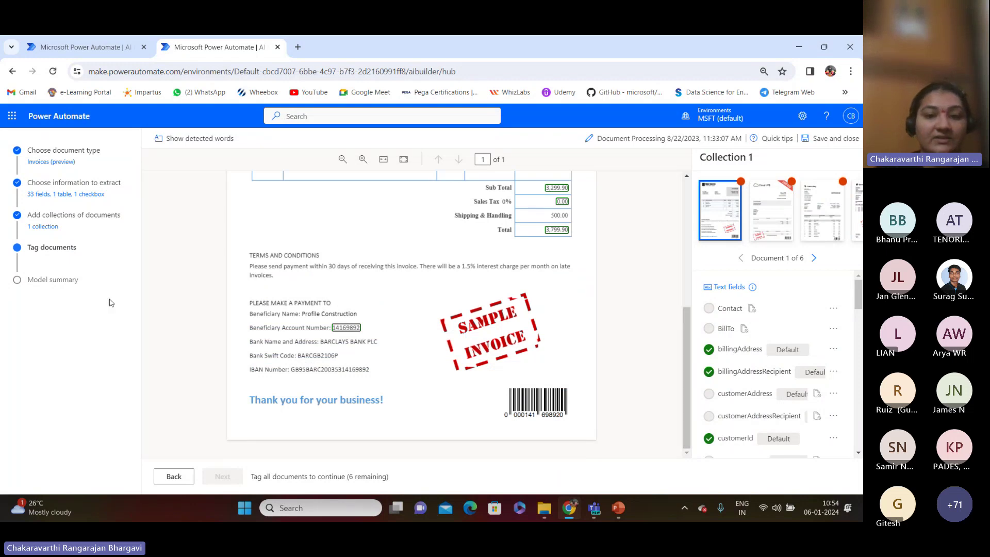
click(688, 230)
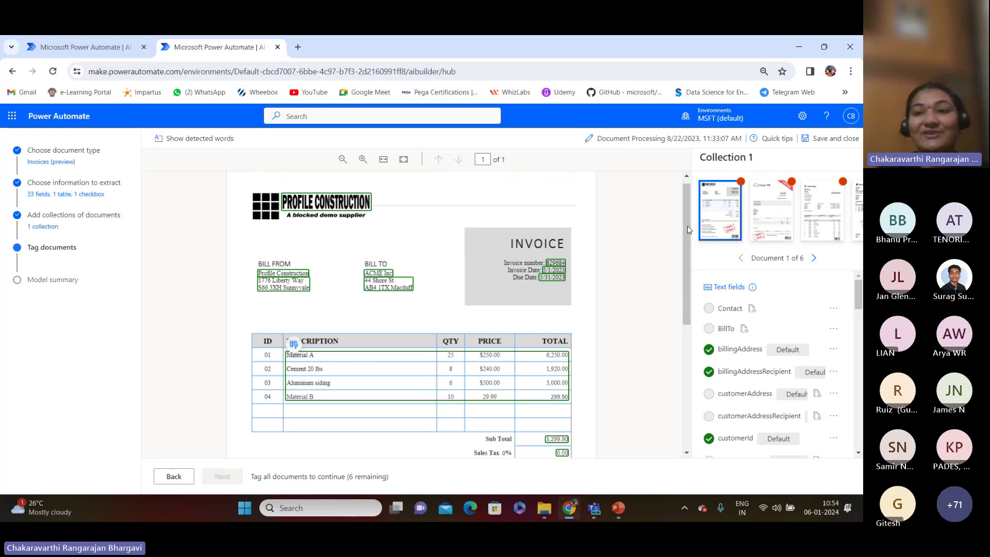
- Go through documents 2 to 6 of Collection 1 and examine their tagged fields
click(815, 258)
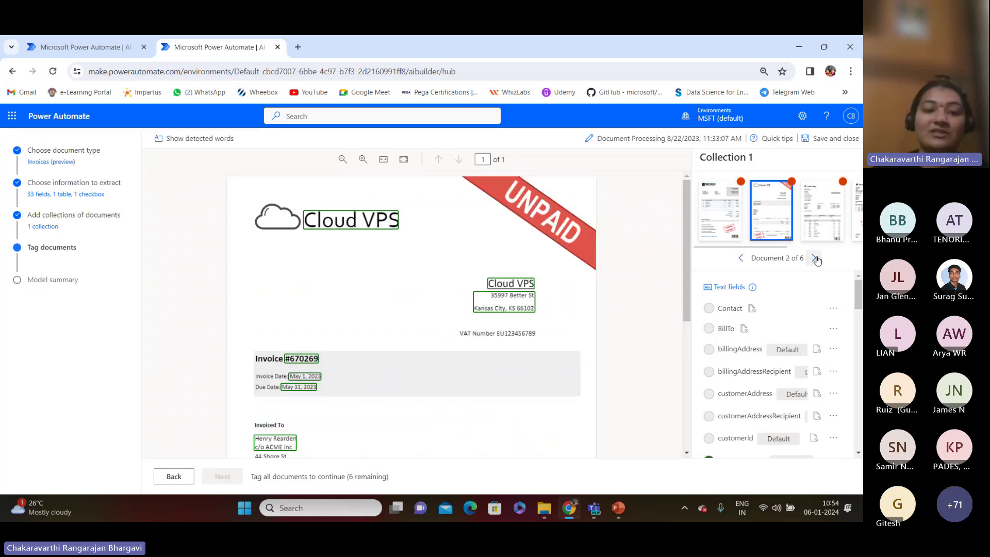
click(815, 259)
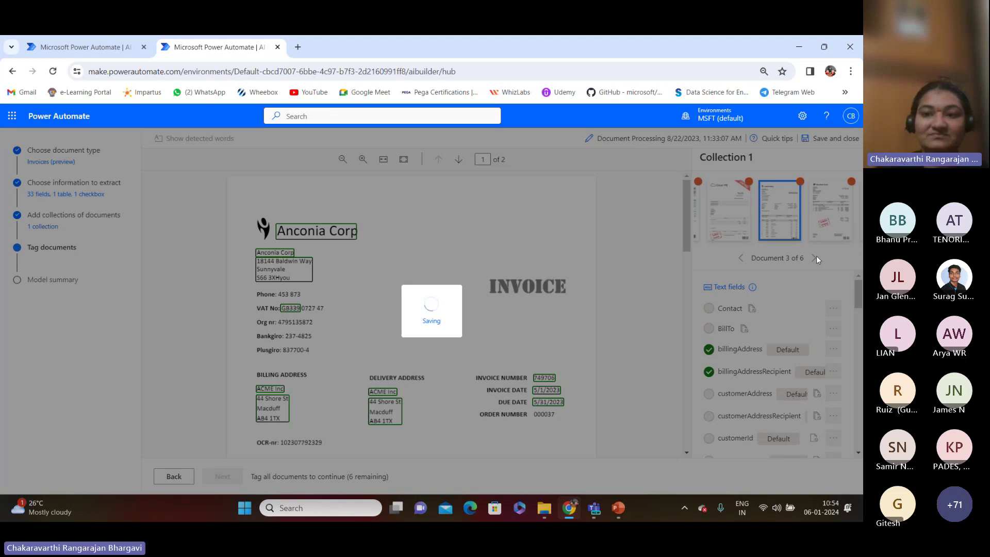
click(815, 257)
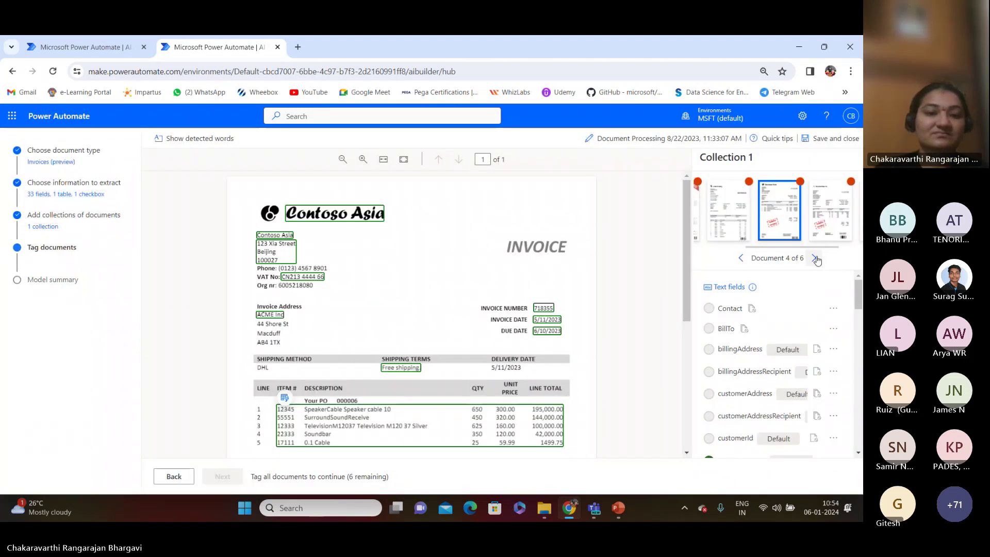
click(815, 258)
click(816, 258)
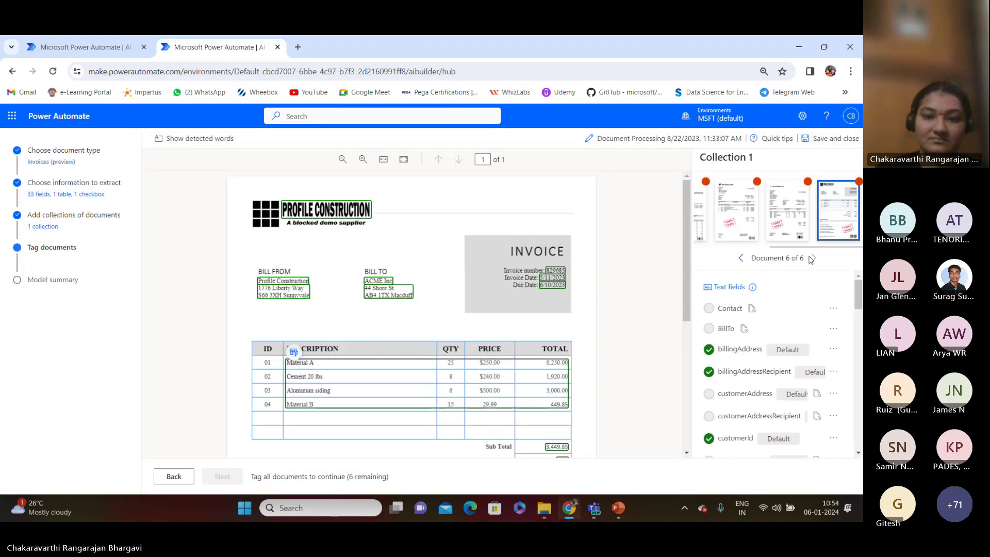
scroll(688, 296, down, 5)
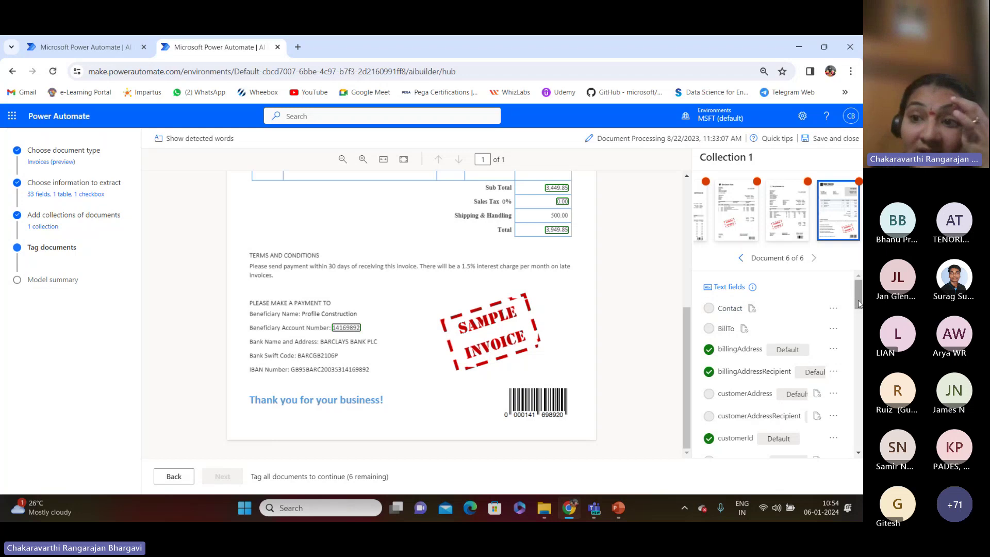
- Save and close the model draft, and view the options for using the published model
click(836, 149)
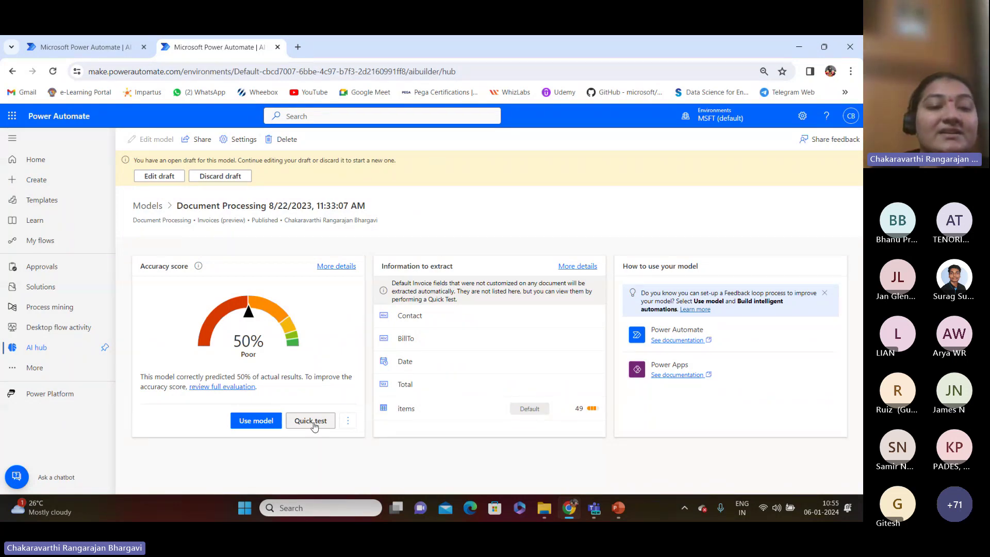
click(257, 421)
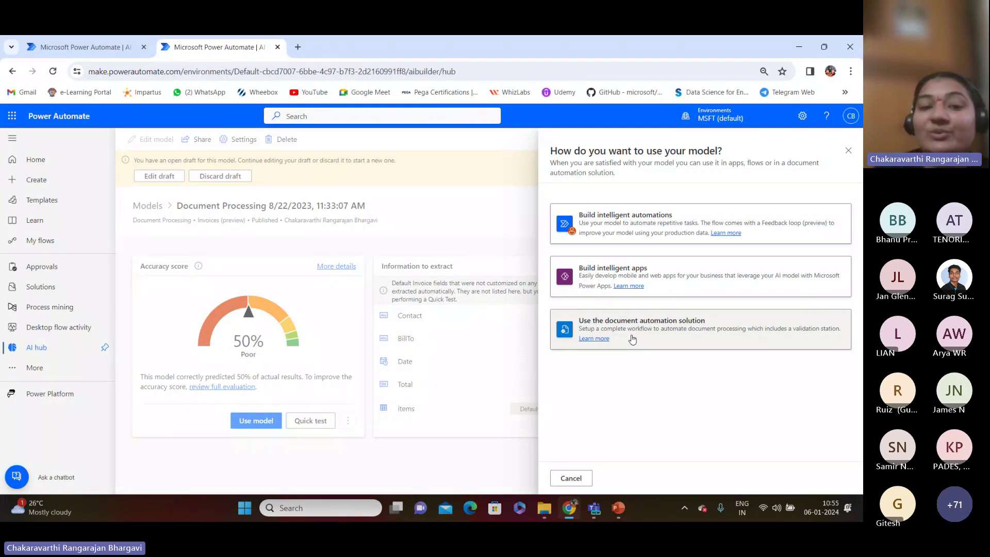
click(848, 150)
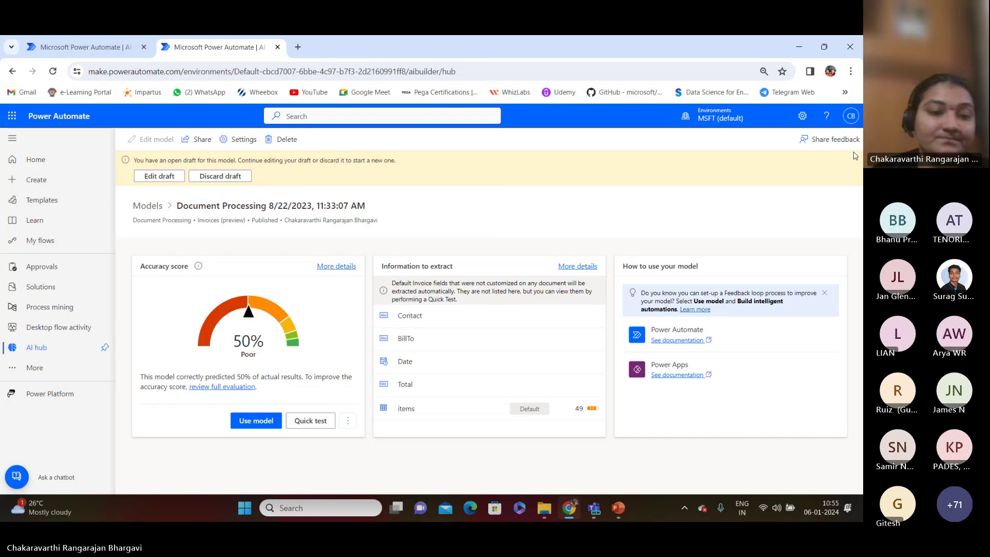
- Return to the list of flows and open the manager's email sentiment notification flow for editing
click(58, 185)
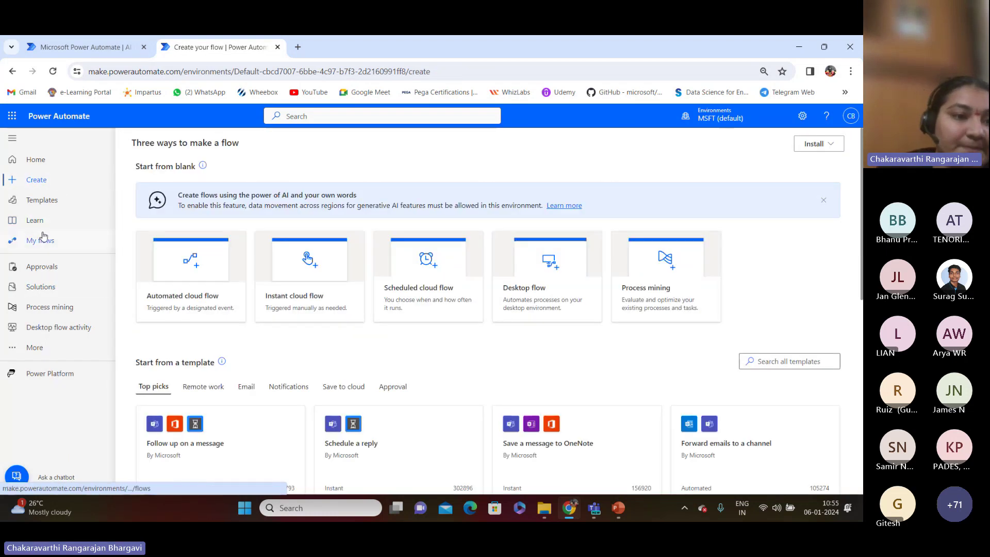
click(44, 238)
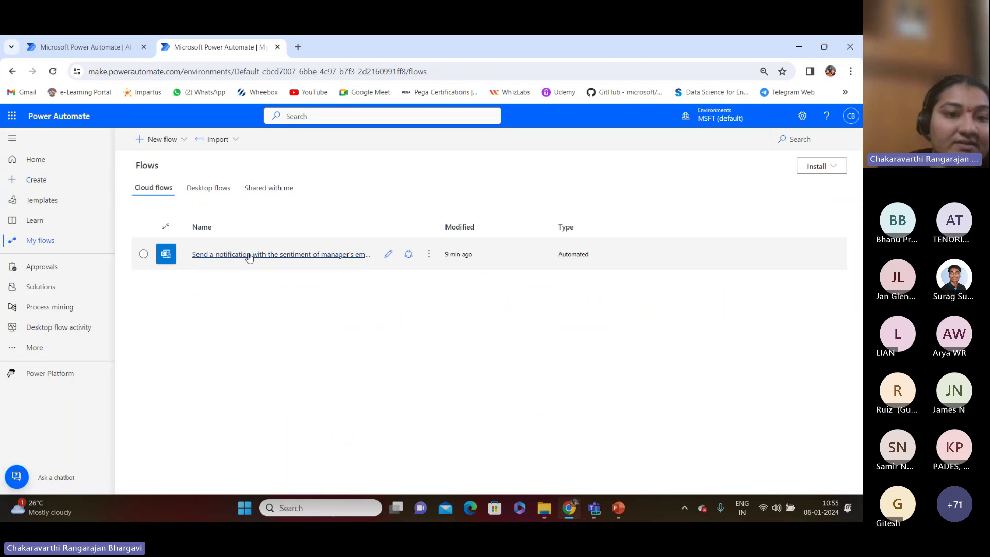
click(249, 257)
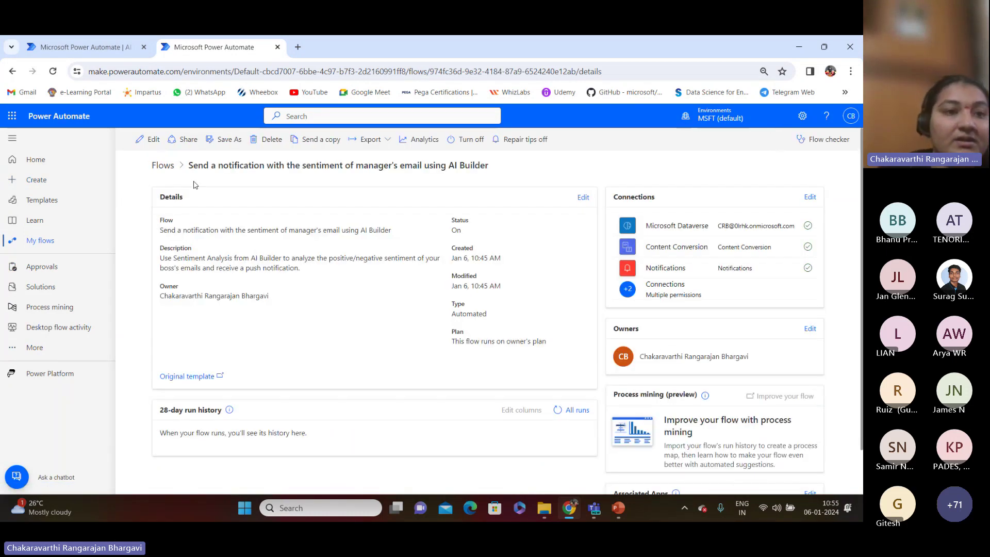
click(152, 139)
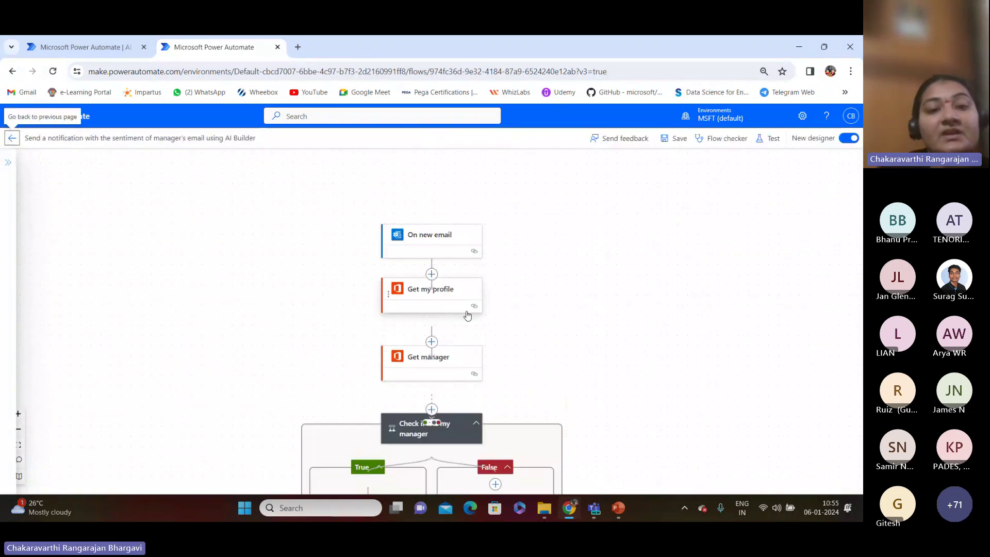
- Browse the AI Builder actions that can be inserted after the Get my profile action, then close the list without adding one
click(432, 343)
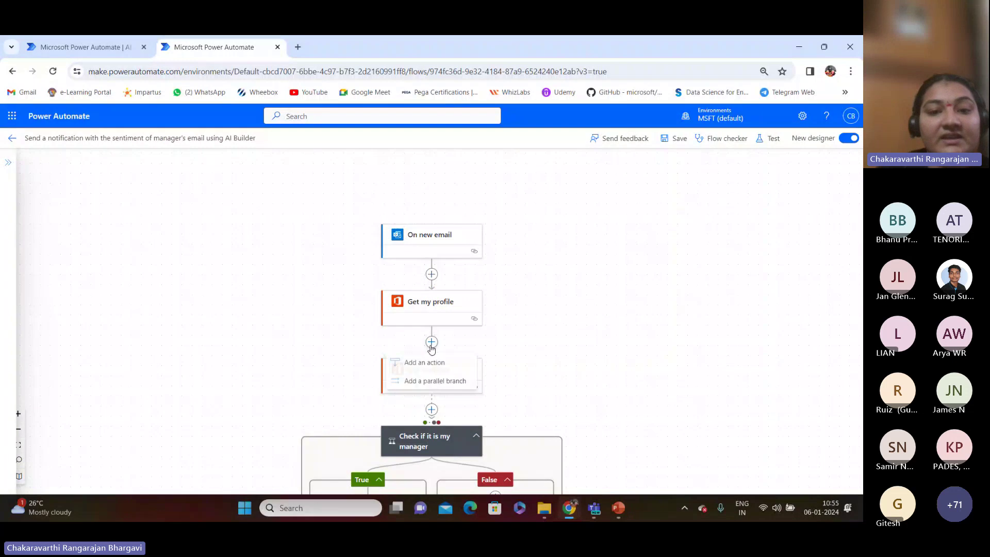
click(436, 364)
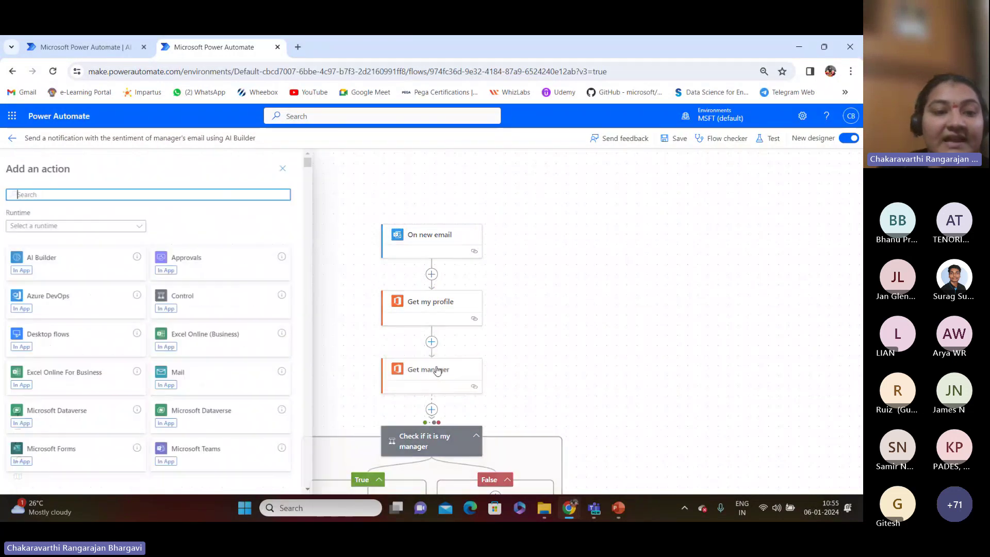
click(44, 274)
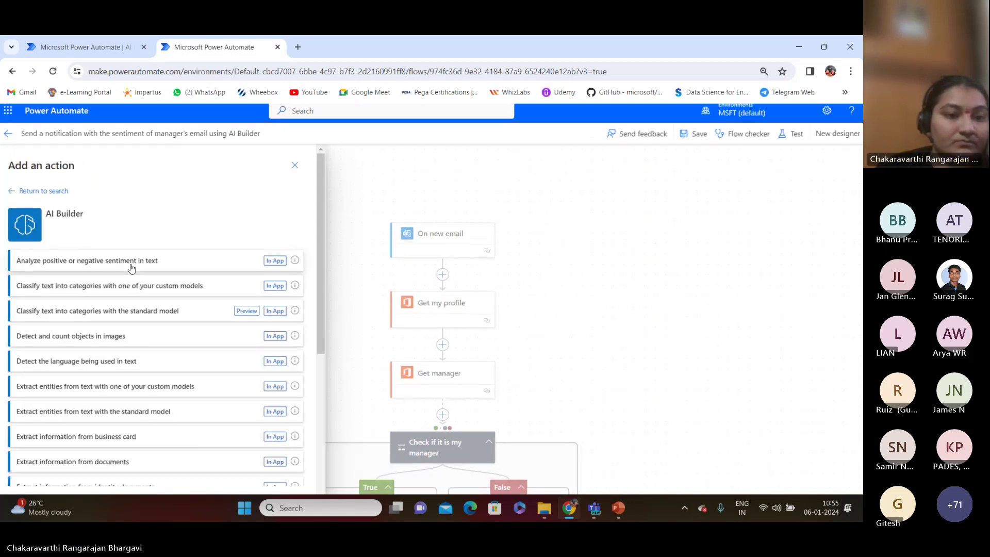
key(ctrl+plus)
key(ctrl+minus)
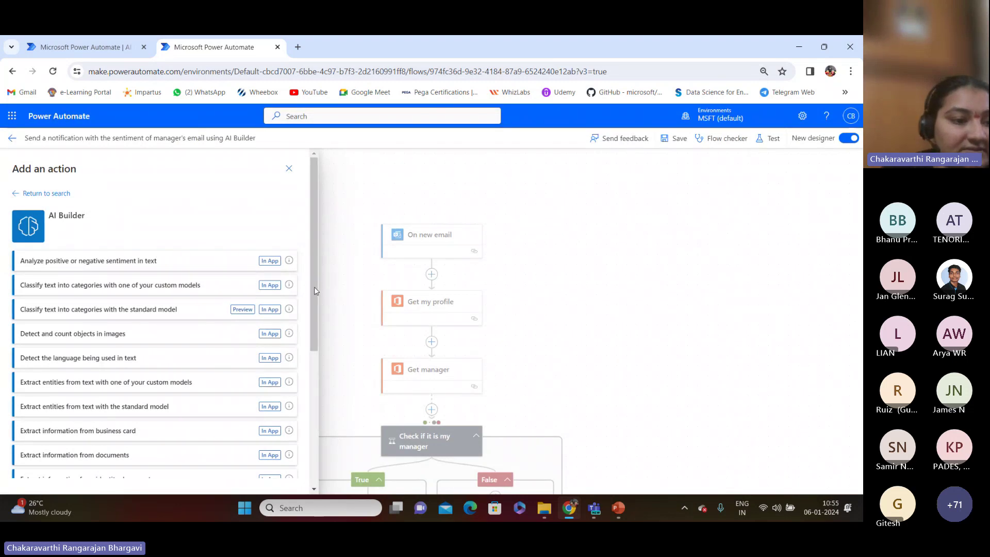
drag(314, 286, 305, 437)
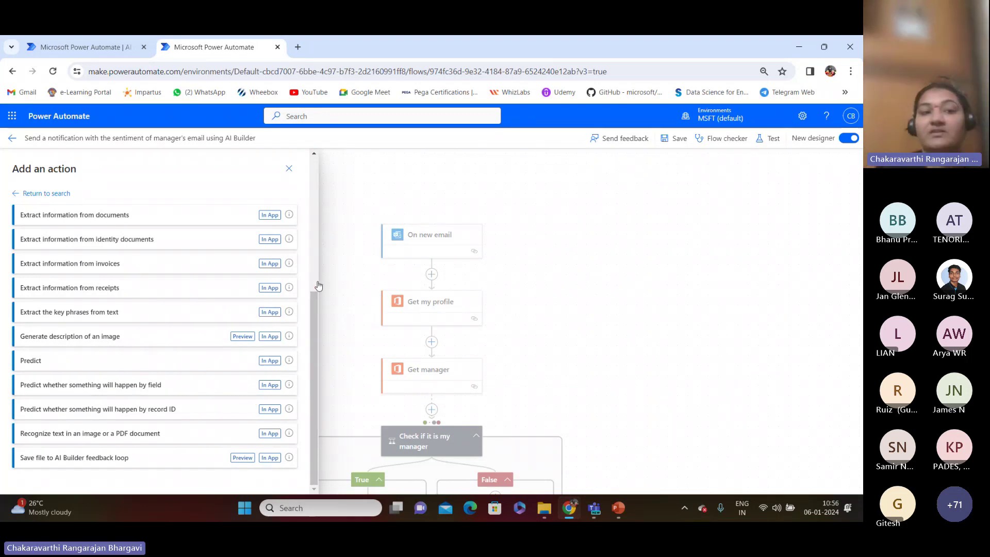
click(322, 253)
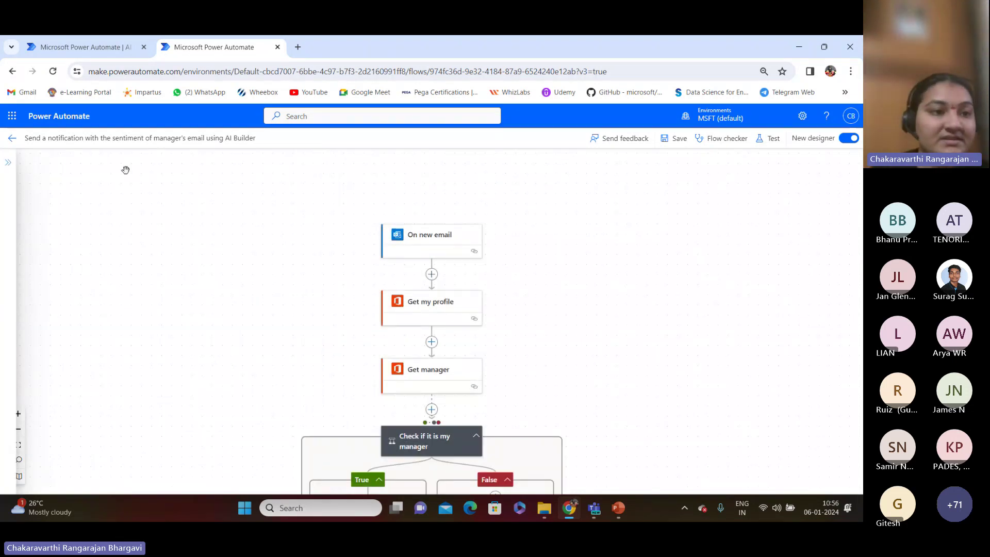
- Leave the sentiment flow and create an automated cloud flow named Sample with the Microsoft Forms trigger "When a new response is submitted"
click(10, 140)
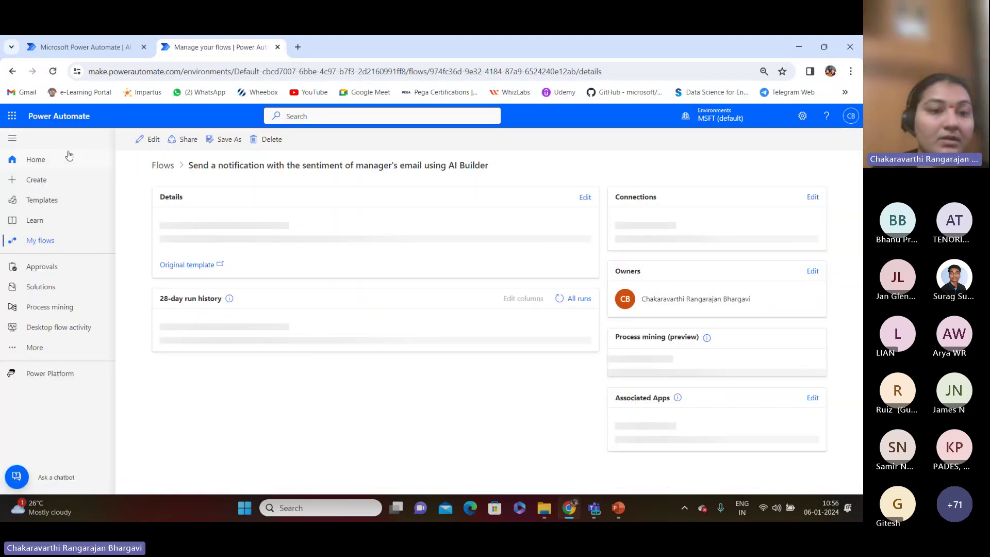
click(37, 179)
click(241, 261)
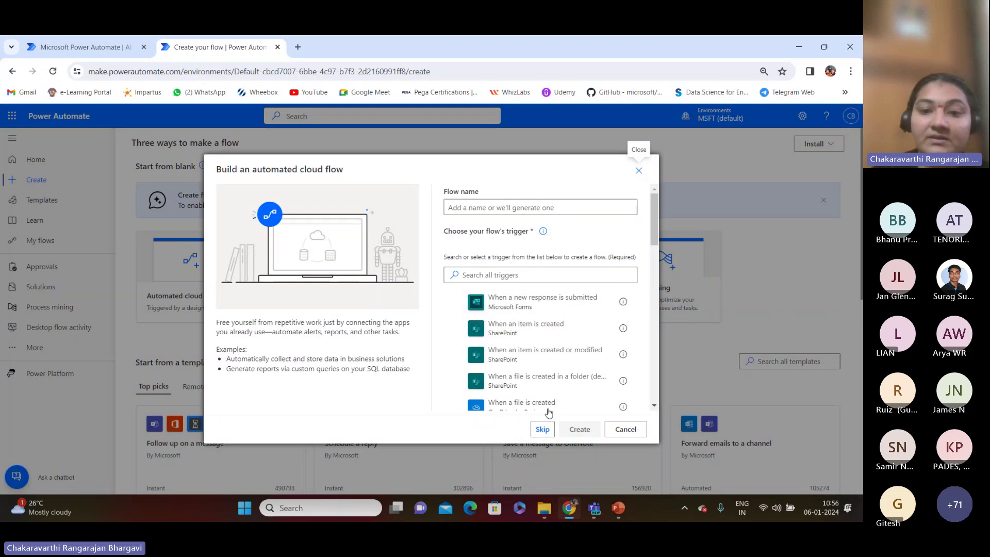
click(514, 203)
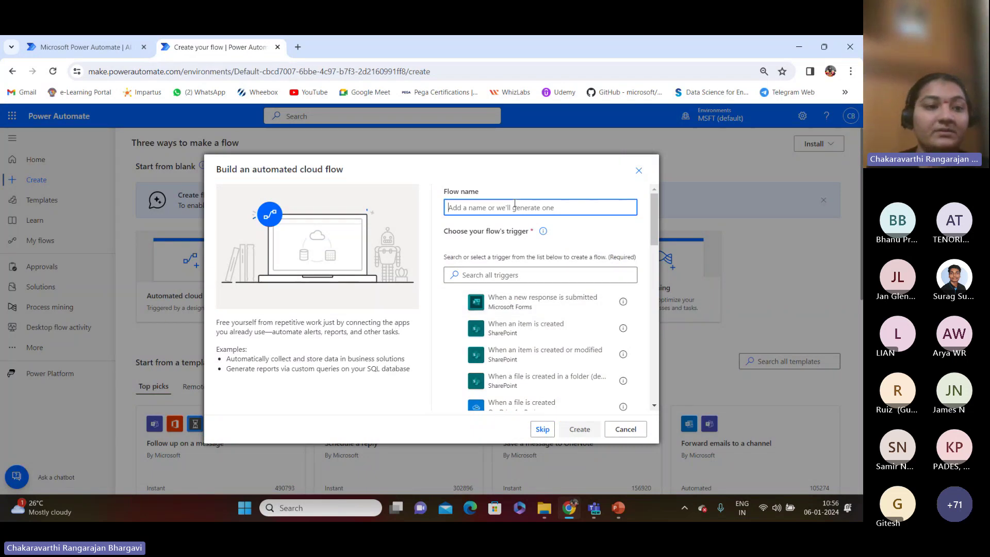
text(Sample)
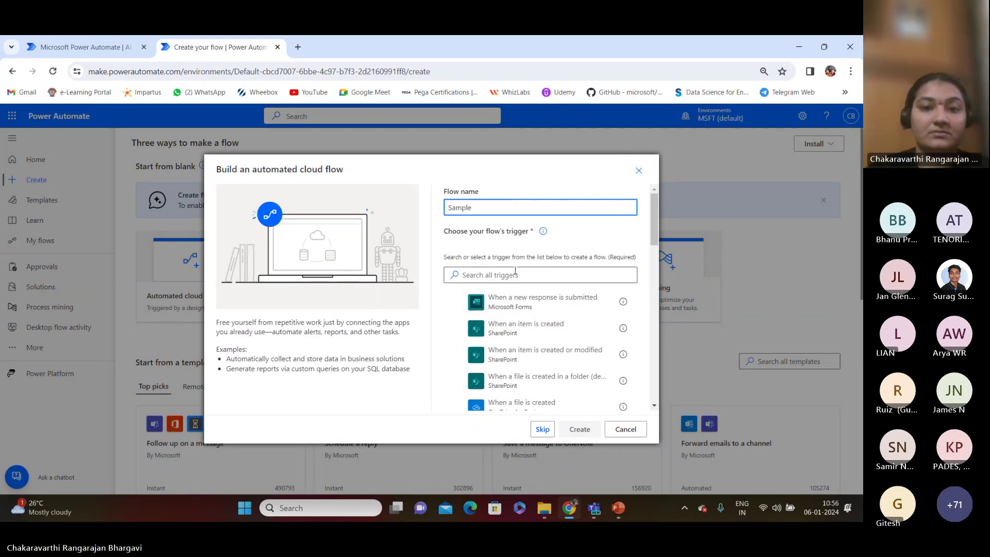
click(521, 307)
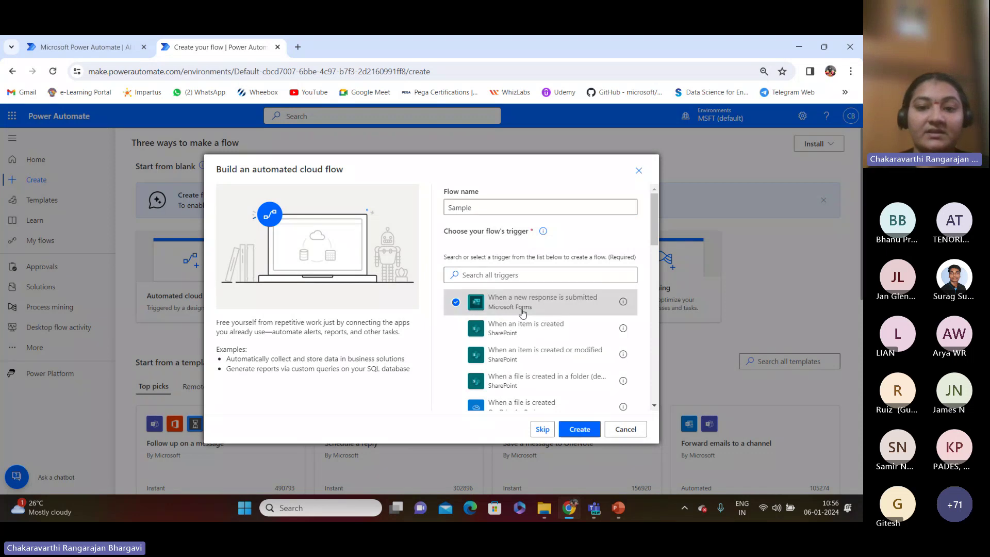
click(583, 427)
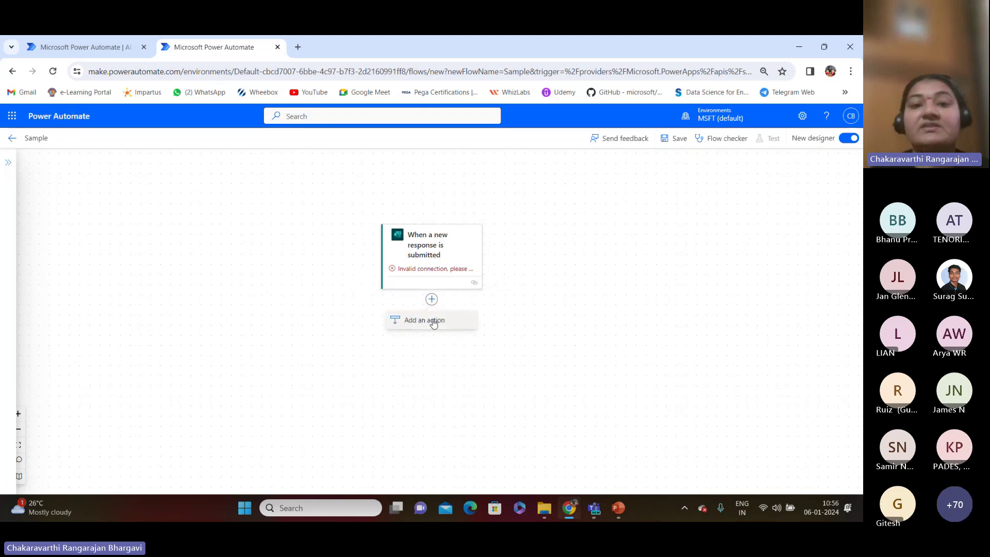
- Browse the AI Builder actions available after the Forms trigger, then leave the Sample flow for the list of flows
click(434, 324)
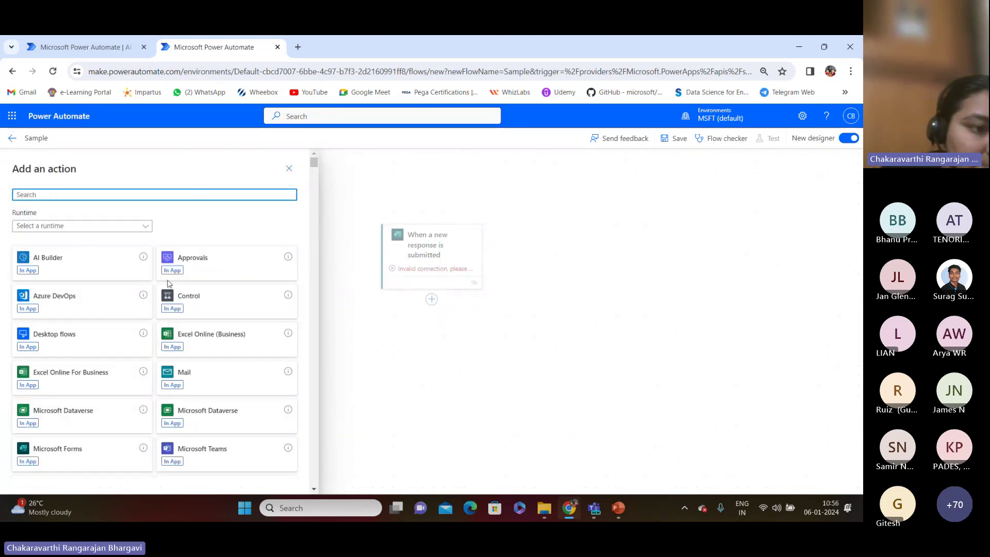
click(78, 272)
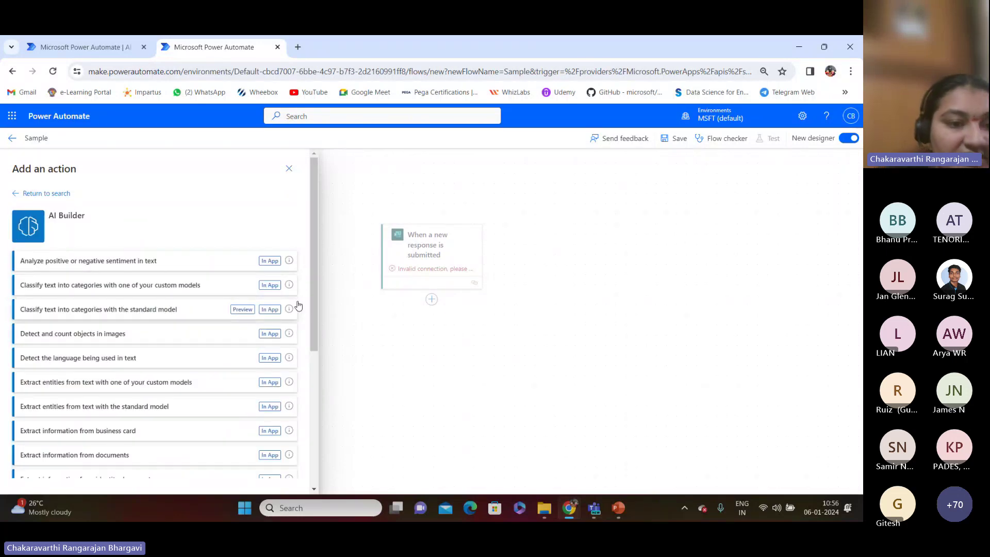
drag(313, 312, 336, 276)
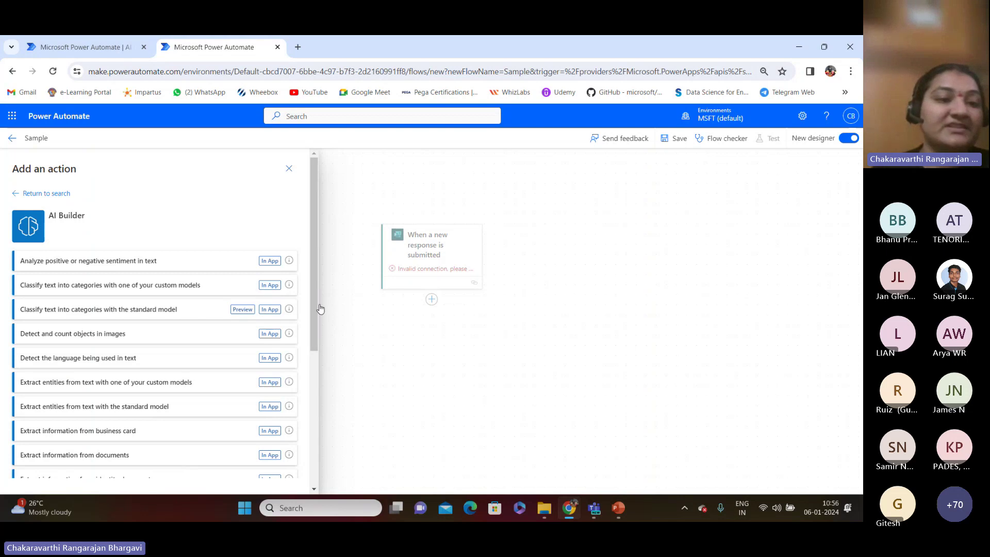
drag(316, 305, 341, 429)
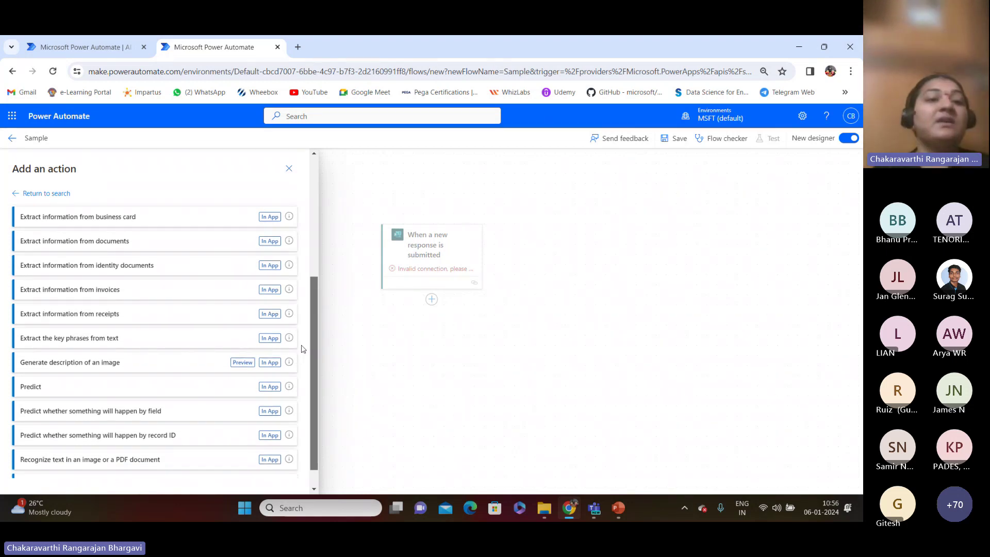
scroll(303, 349, up, 10)
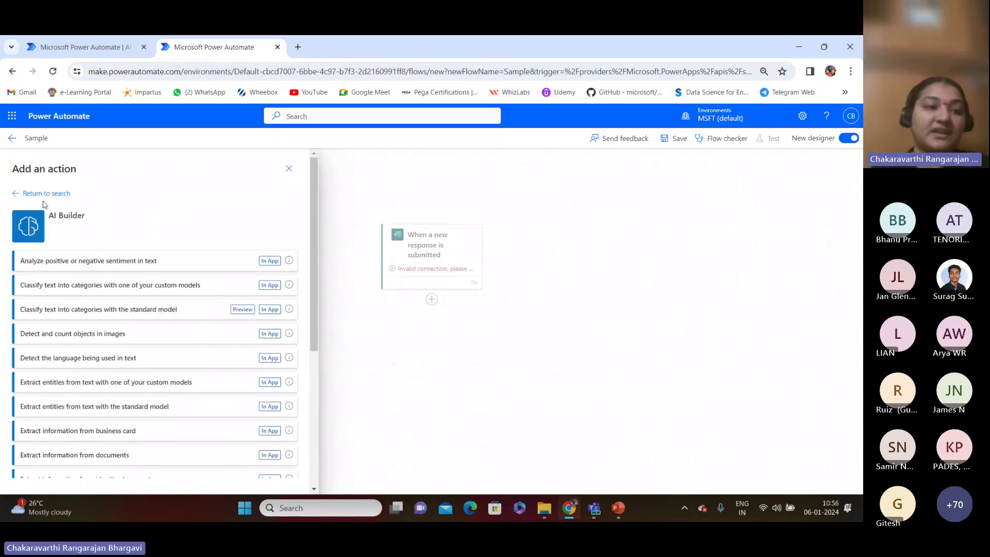
click(16, 193)
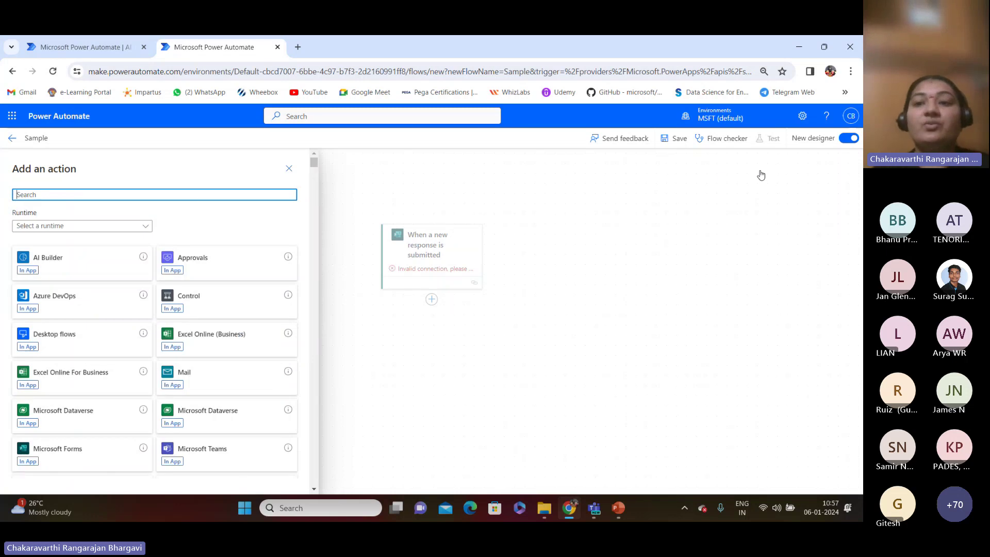
click(289, 168)
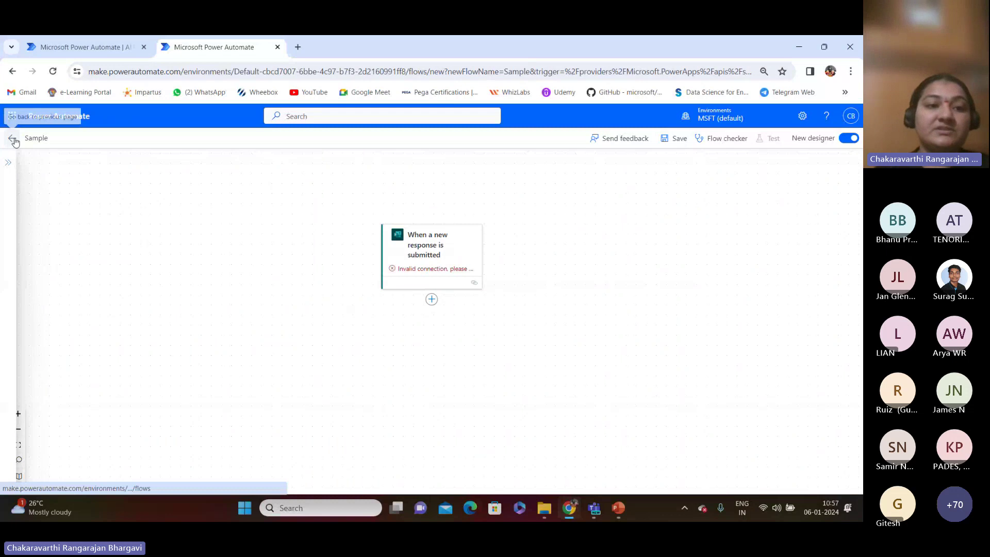
click(13, 139)
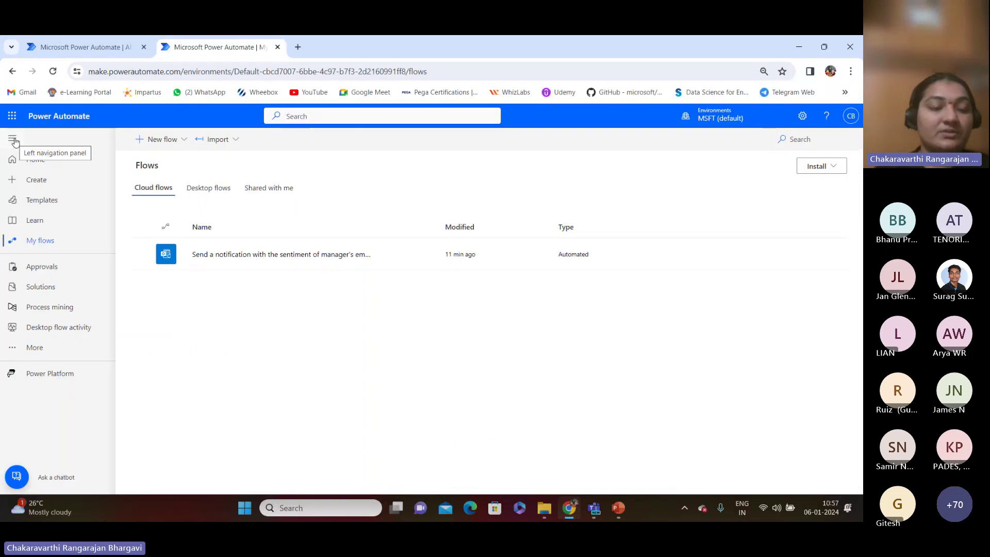
- View the run history of the manager's email sentiment notification flow
click(144, 255)
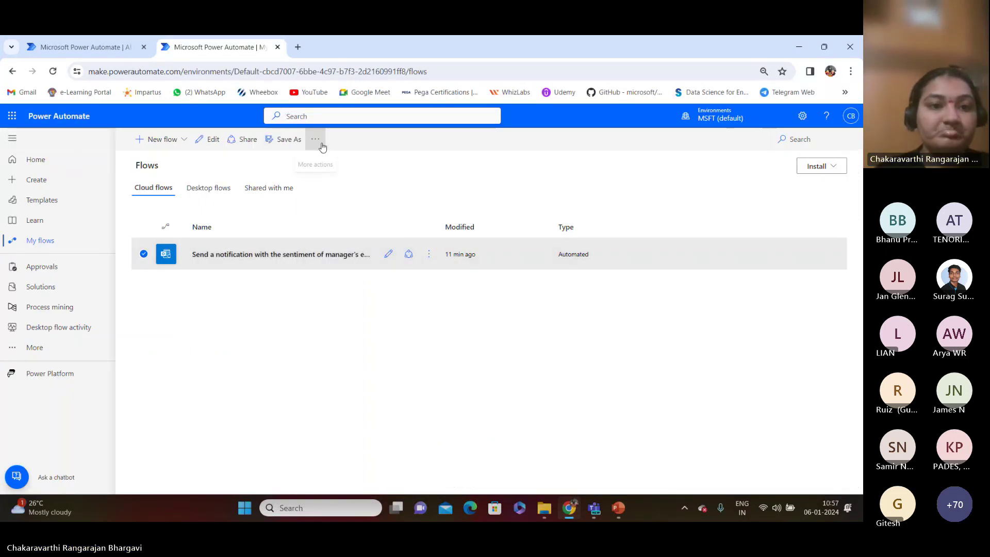
click(315, 140)
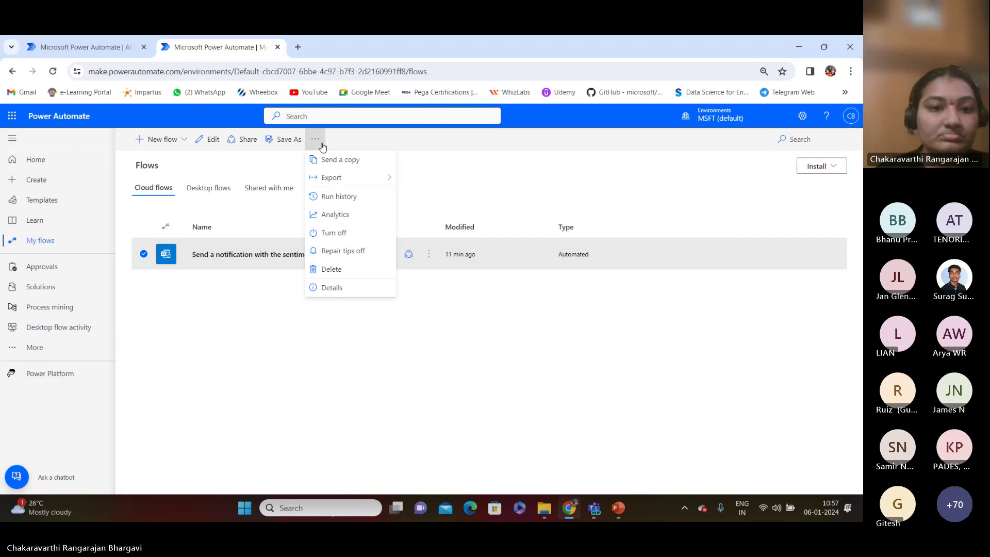
click(330, 201)
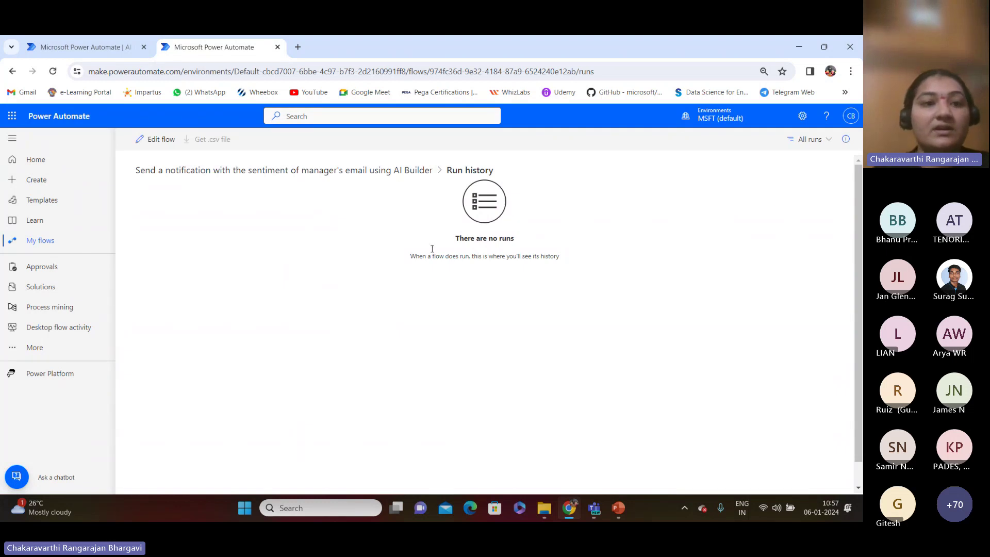
- Open the sentiment flow in the designer, then exit it and confirm leaving without saving
click(161, 148)
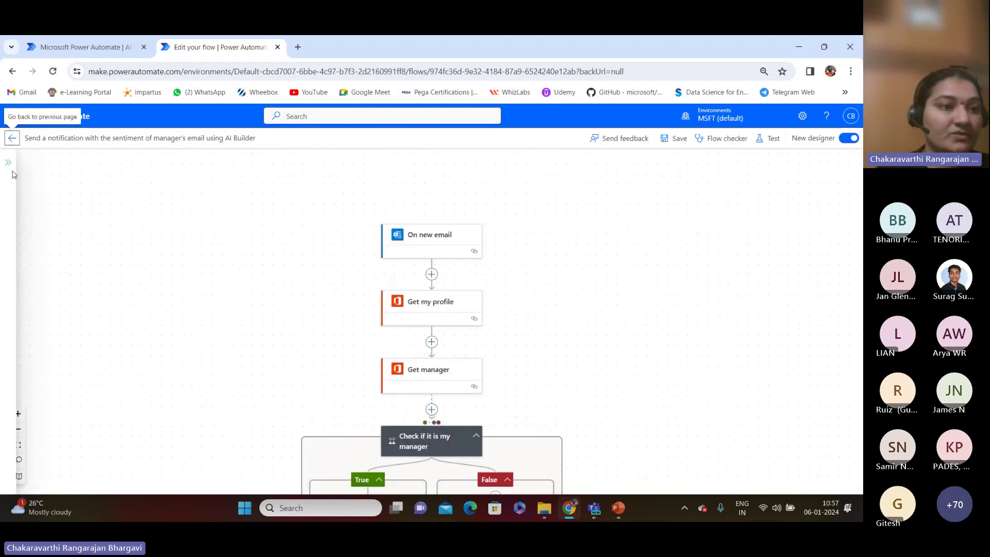
click(12, 138)
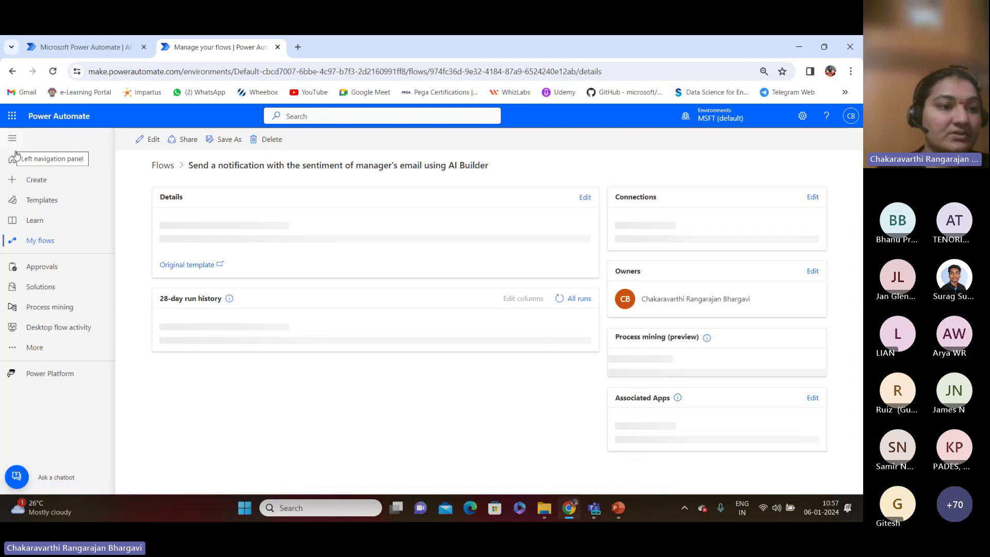
click(65, 235)
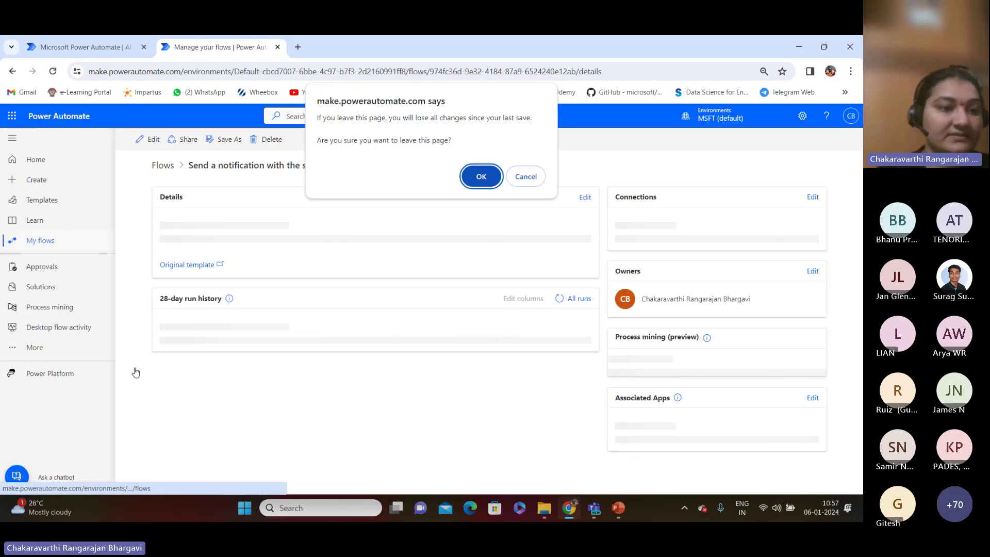
click(481, 176)
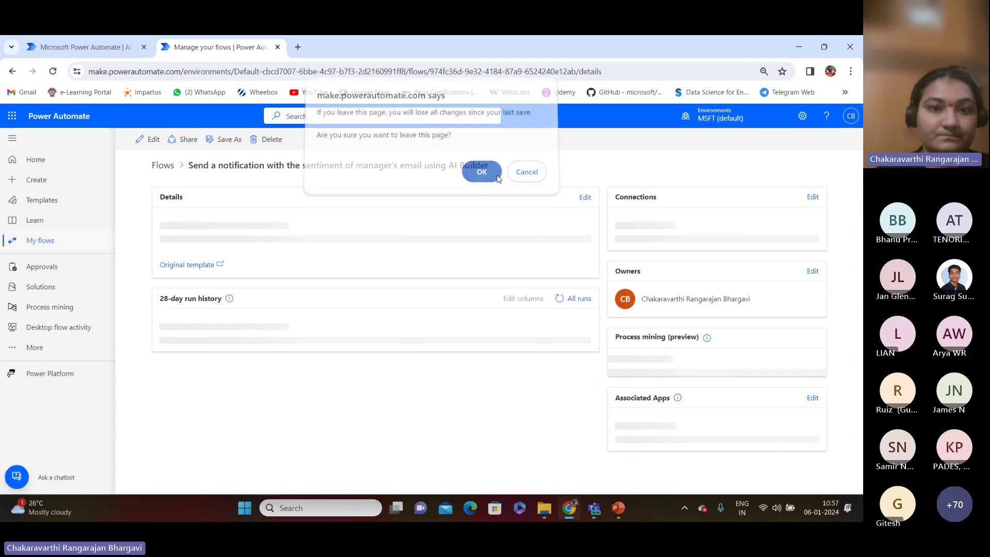
- View the Discover page of all available features, then return to the list of flows
click(43, 349)
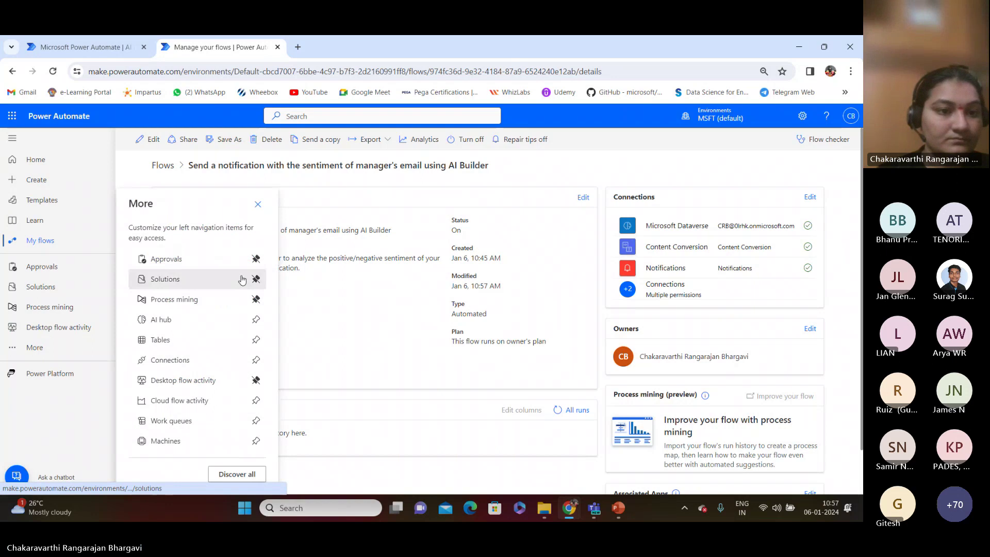
click(222, 477)
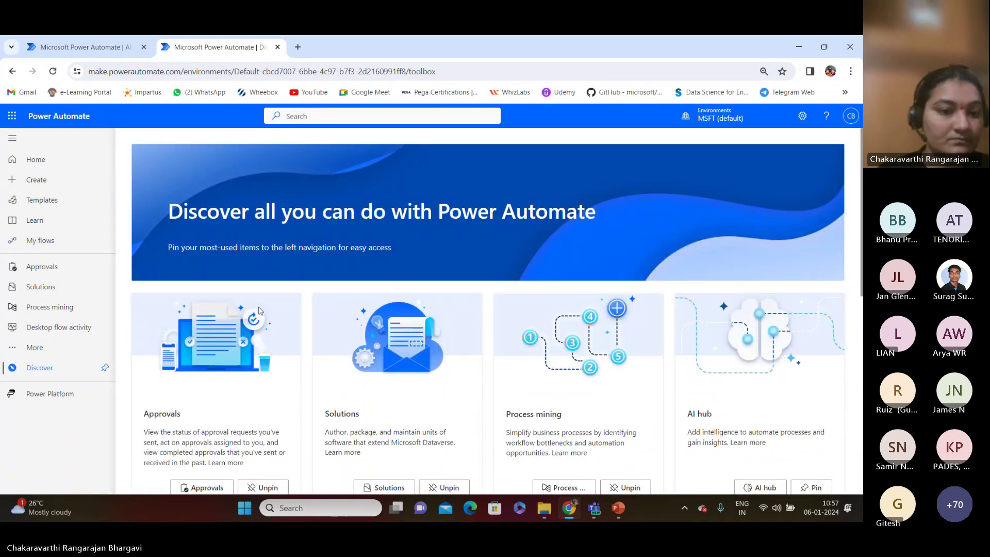
click(66, 241)
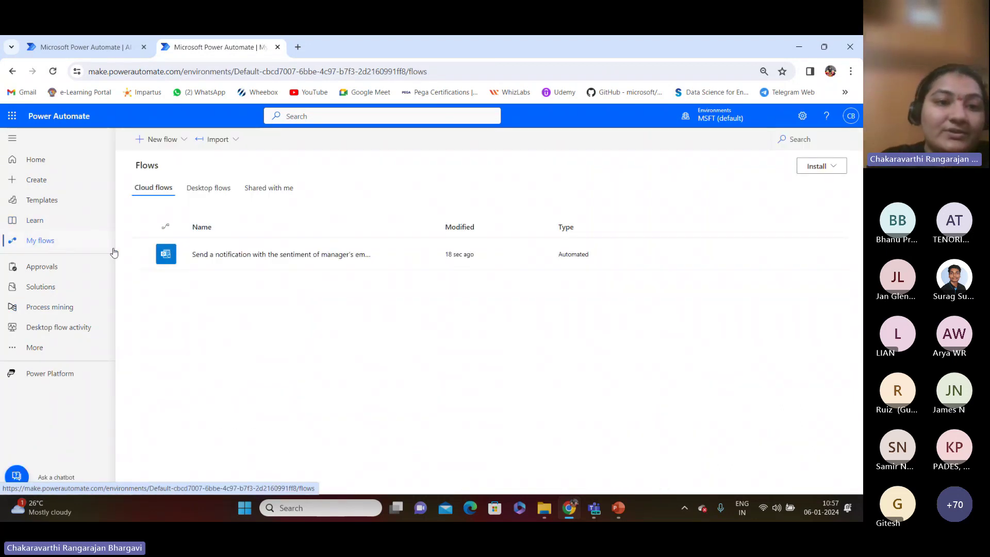
- Examine the sentiment flow's sharing page with its owners and embedded connections, then return to the flow's details
click(145, 256)
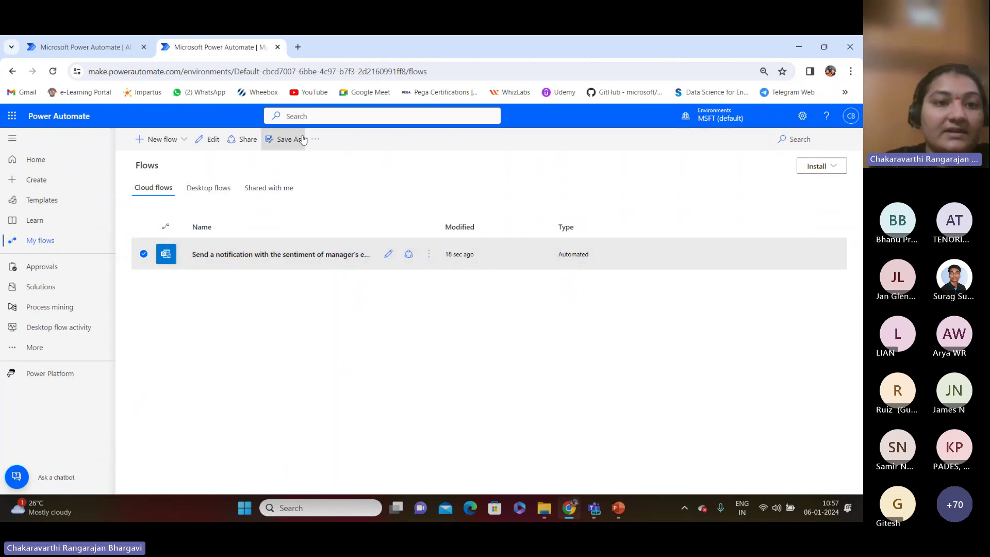
click(246, 137)
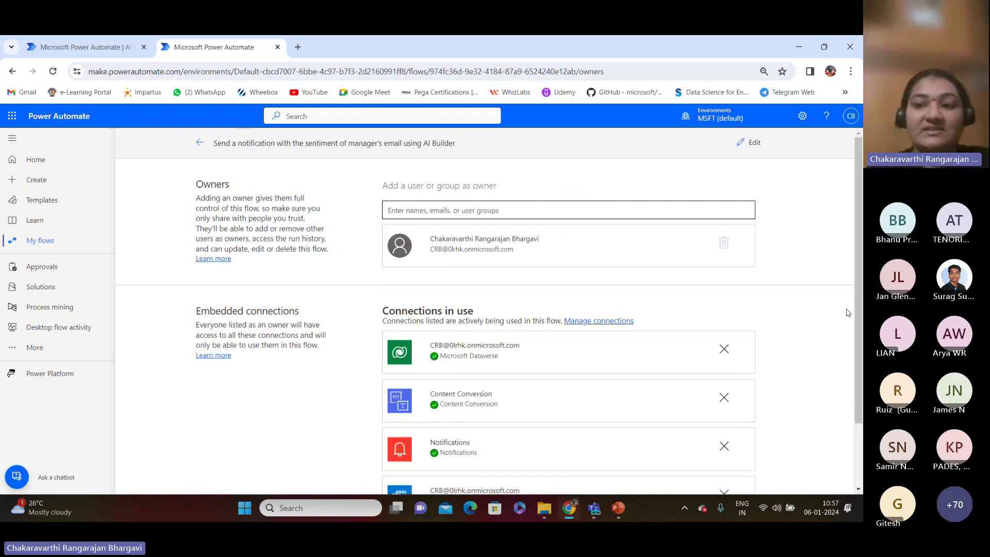
scroll(855, 311, down, 2)
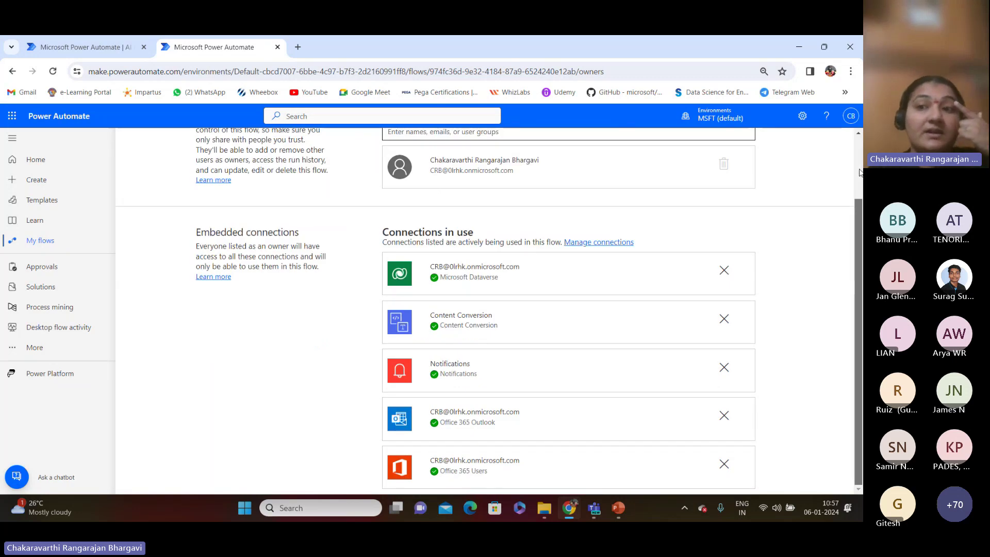
scroll(860, 172, up, 2)
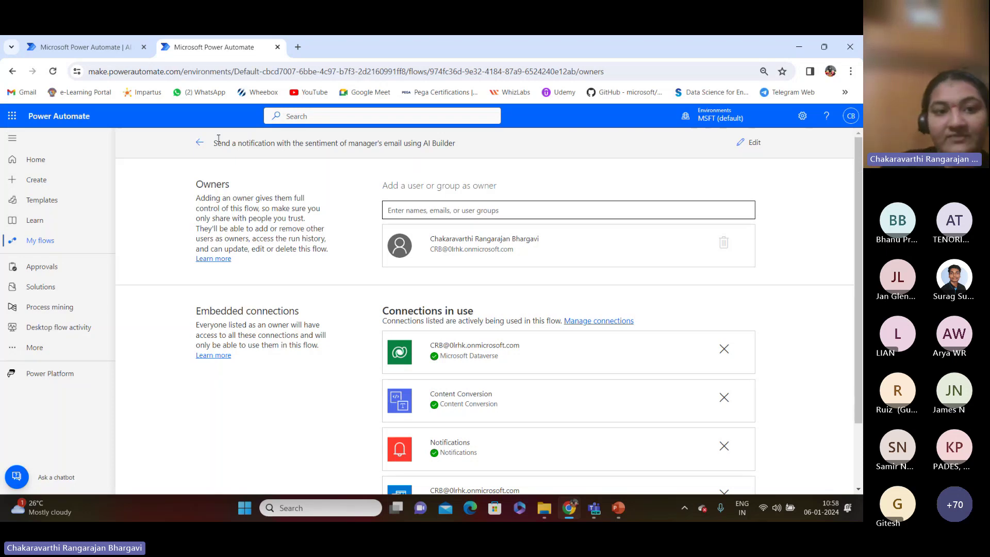
click(201, 144)
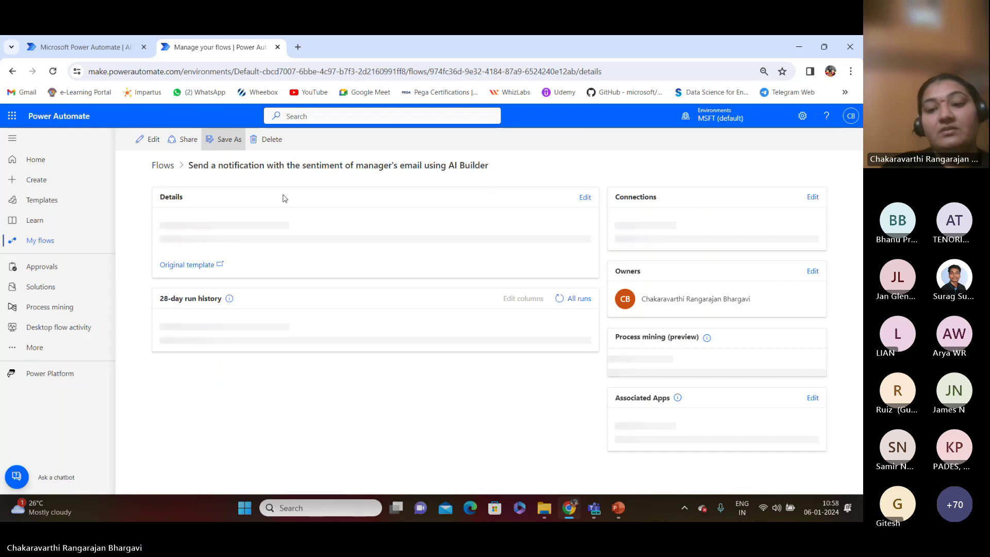
- Switch to the AI-Powered Workflows presentation in PowerPoint and display slide 17, "Manage models in AI Builder"
mouse_move(589, 514)
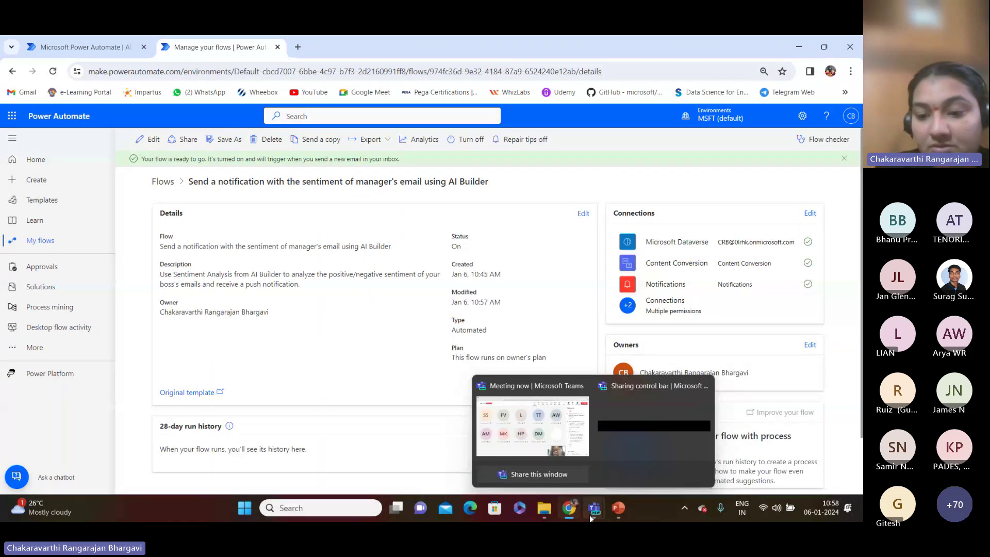
click(621, 509)
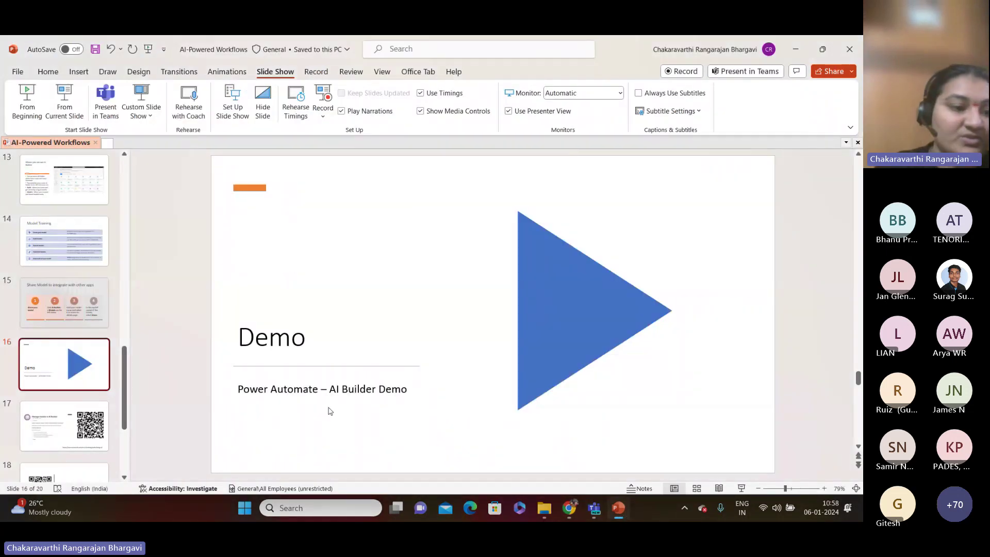
click(52, 419)
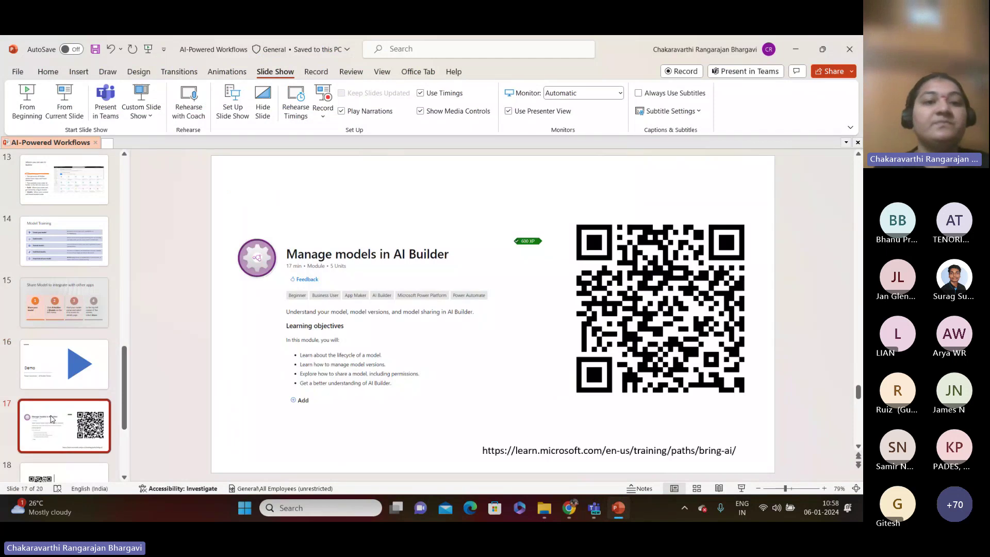